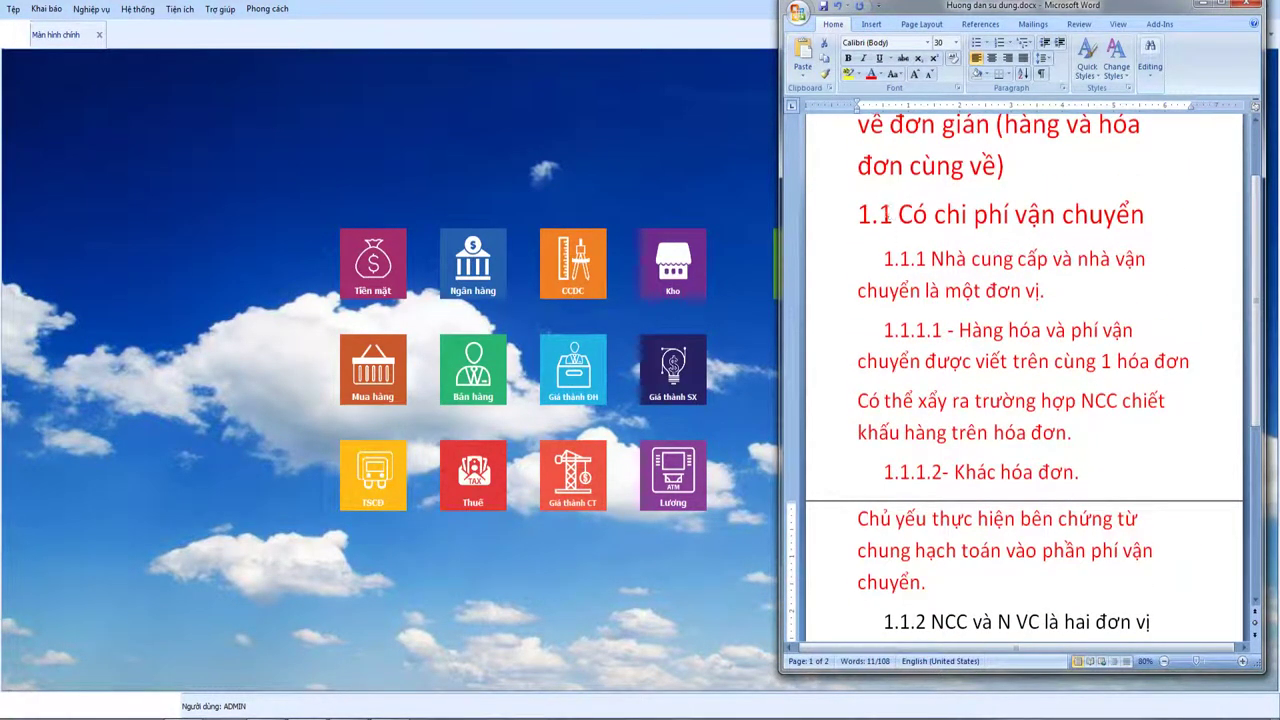
# Step: Review the outline from section 1.1 on purchases with freight costs to section 2 on goods arriving before the invoice
pyautogui.moveTo(858, 214); pyautogui.dragTo(1140, 576)
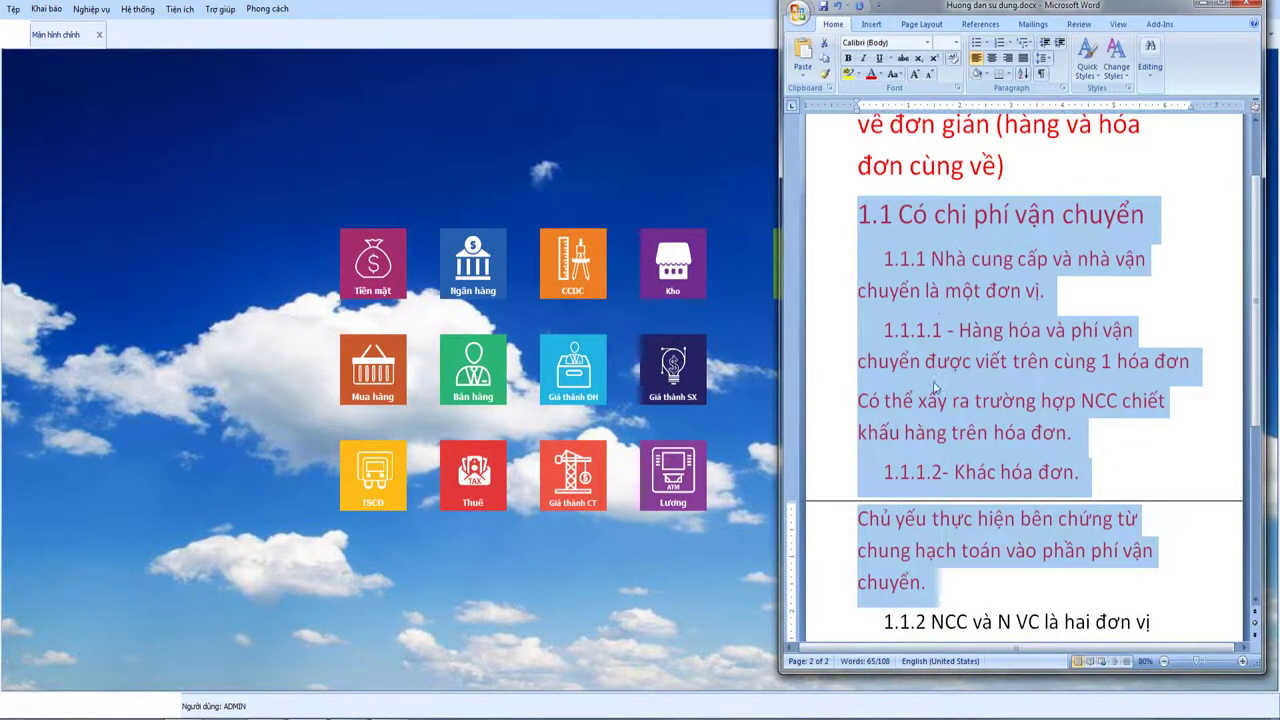
pyautogui.scroll(-1, 925, 359)
pyautogui.scroll(2, 910, 365)
pyautogui.scroll(-1, 890, 370)
pyautogui.scroll(-4, 890, 370)
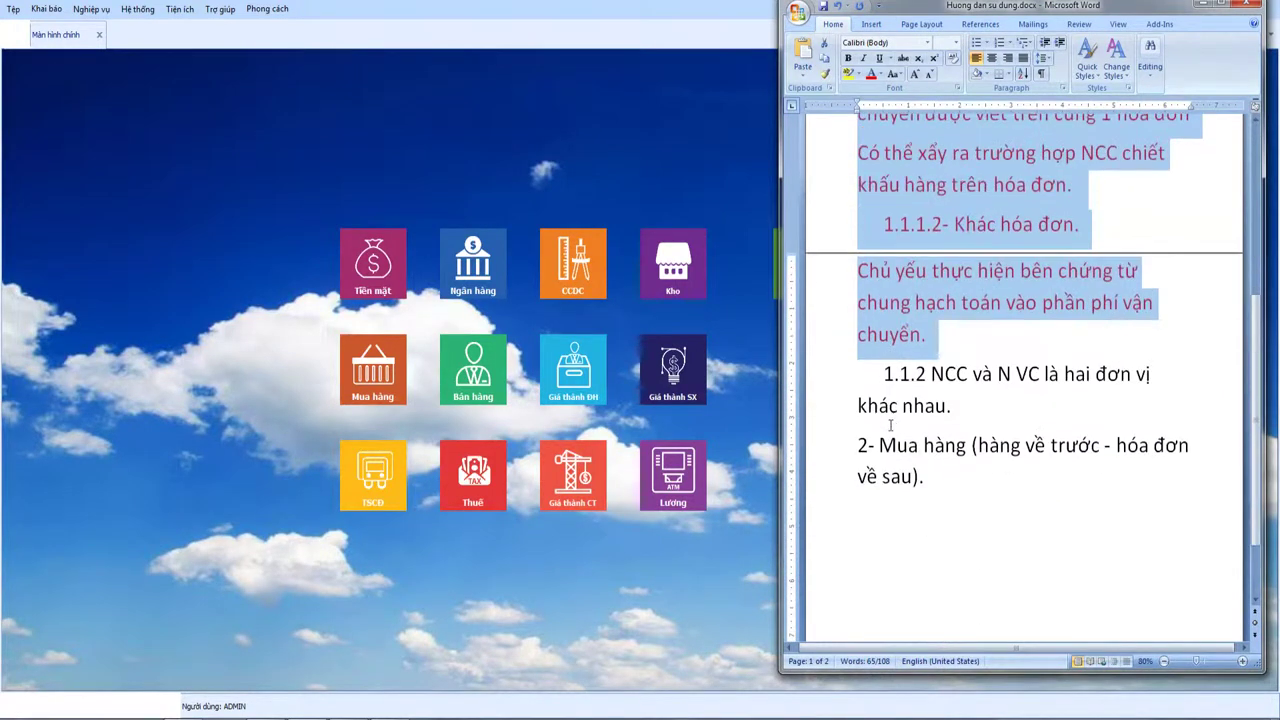
pyautogui.click(876, 420)
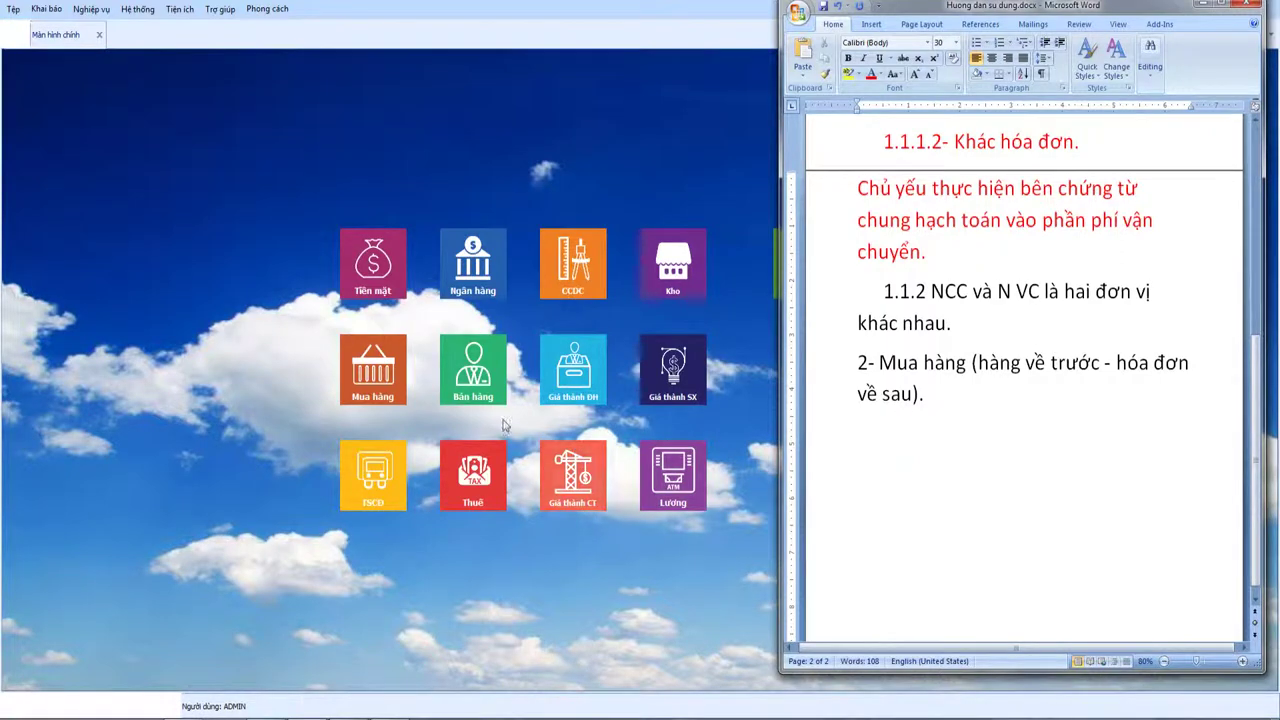
# Step: Open the Mua hàng voucher list in the purchasing module and create a new purchase voucher
pyautogui.click(382, 388)
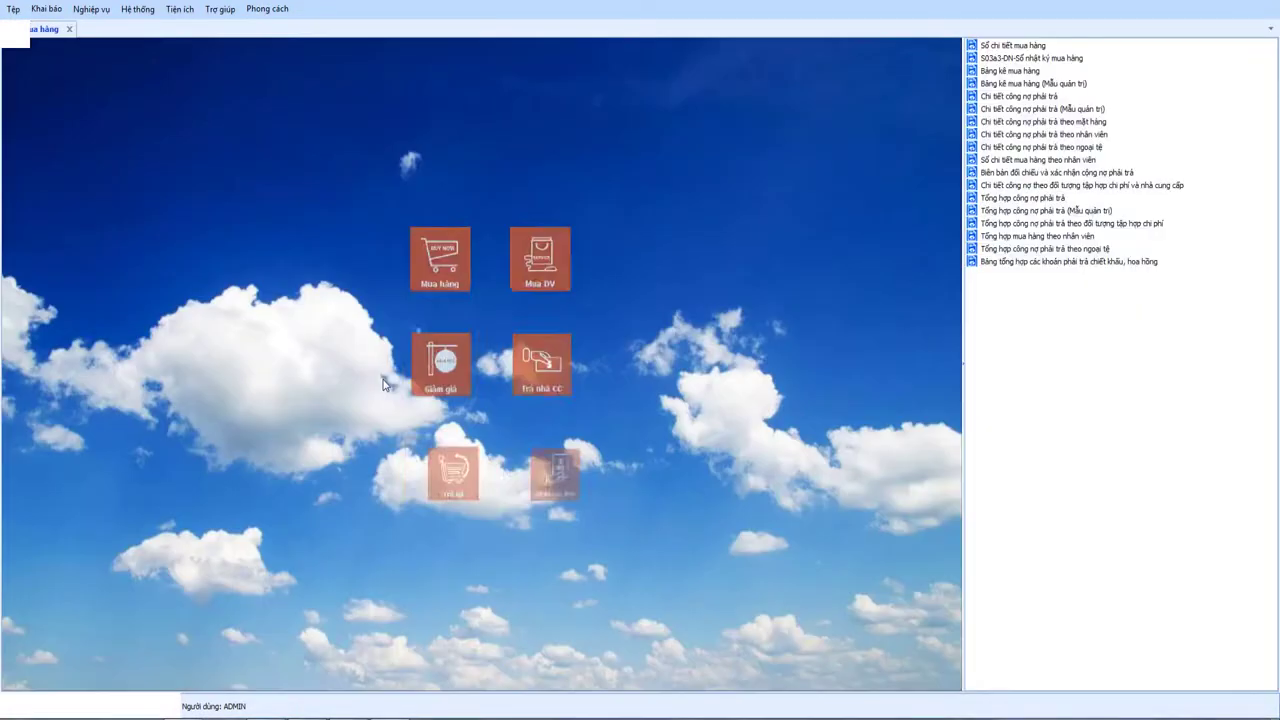
pyautogui.click(447, 284)
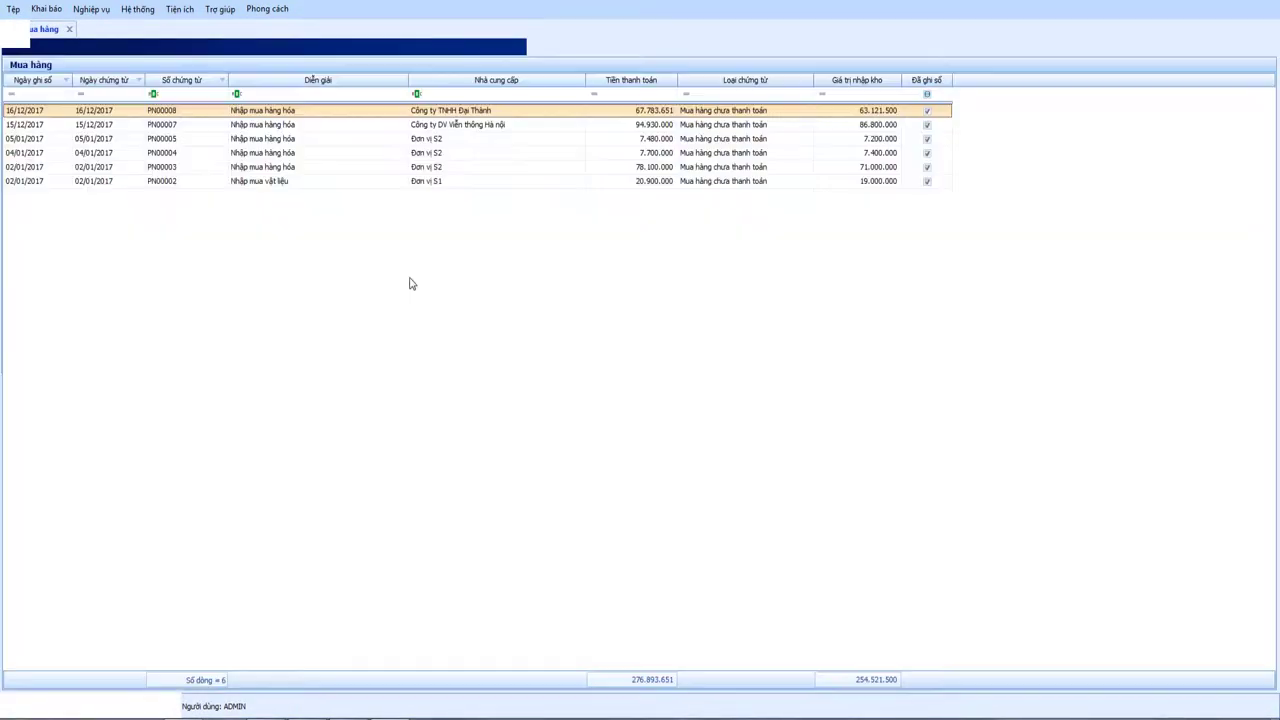
pyautogui.rightClick(348, 230)
pyautogui.click(366, 239)
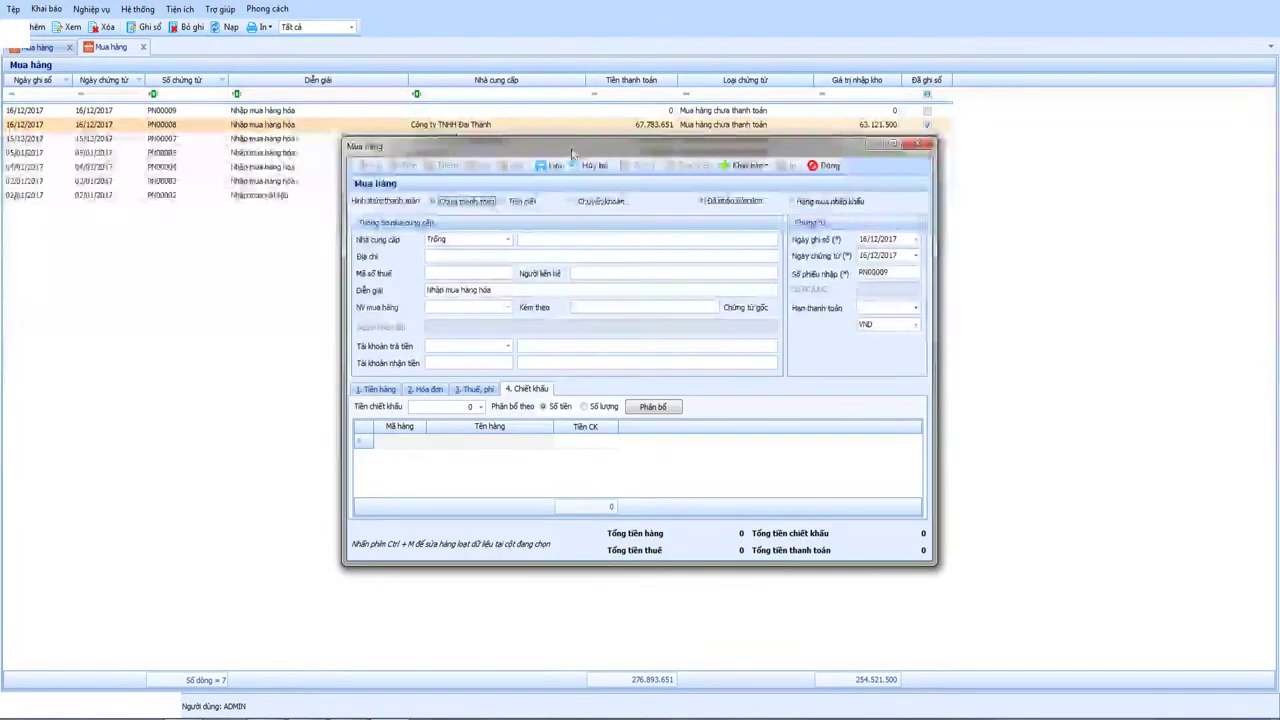
pyautogui.moveTo(573, 155); pyautogui.dragTo(487, 160)
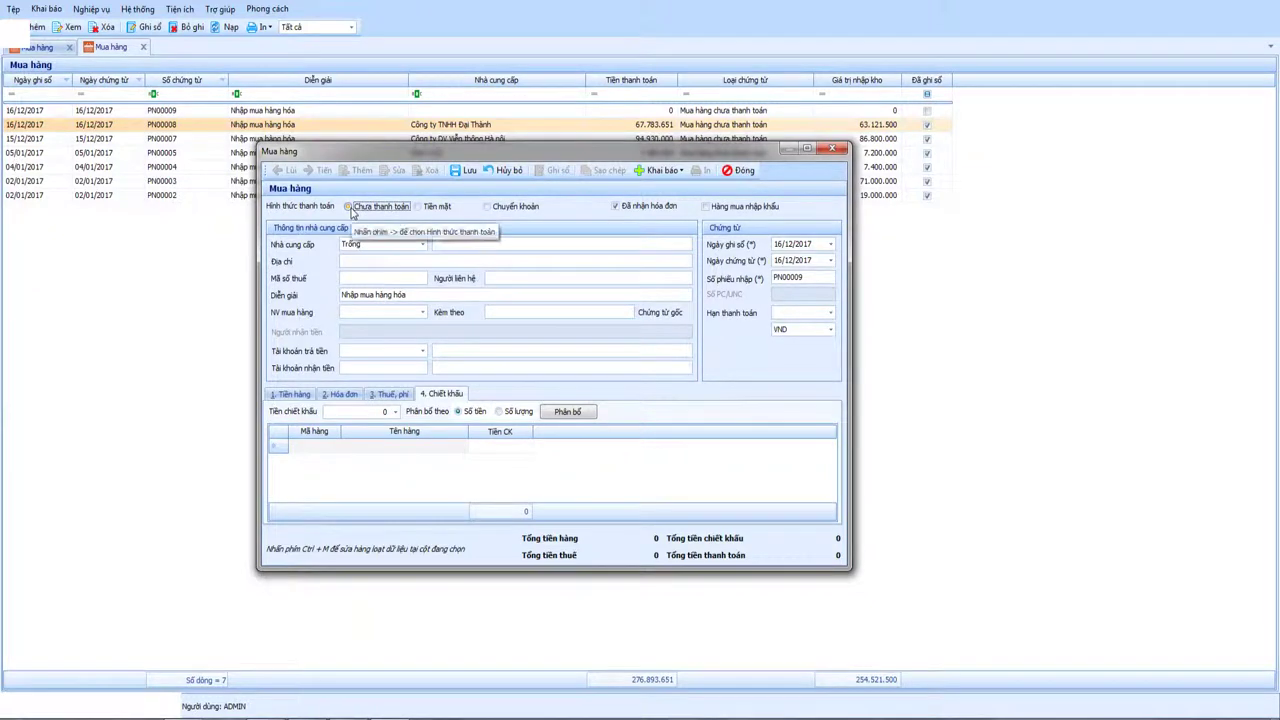
pyautogui.click(419, 207)
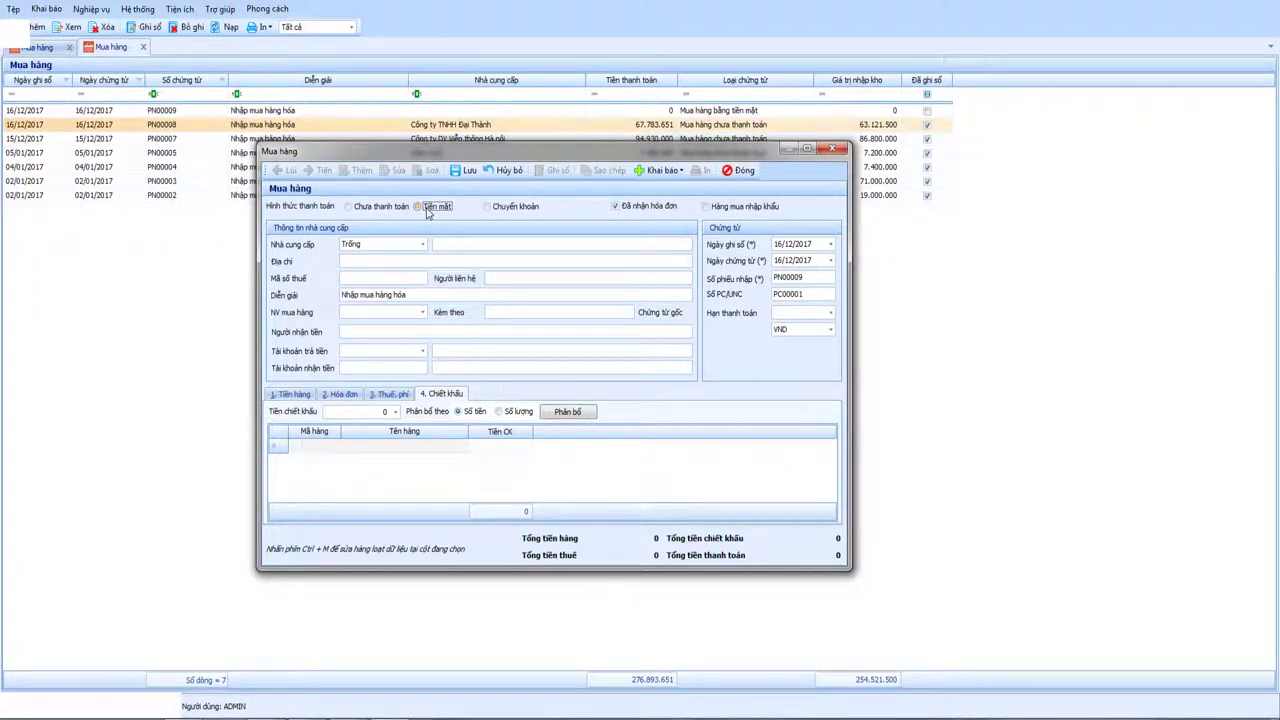
pyautogui.click(427, 209)
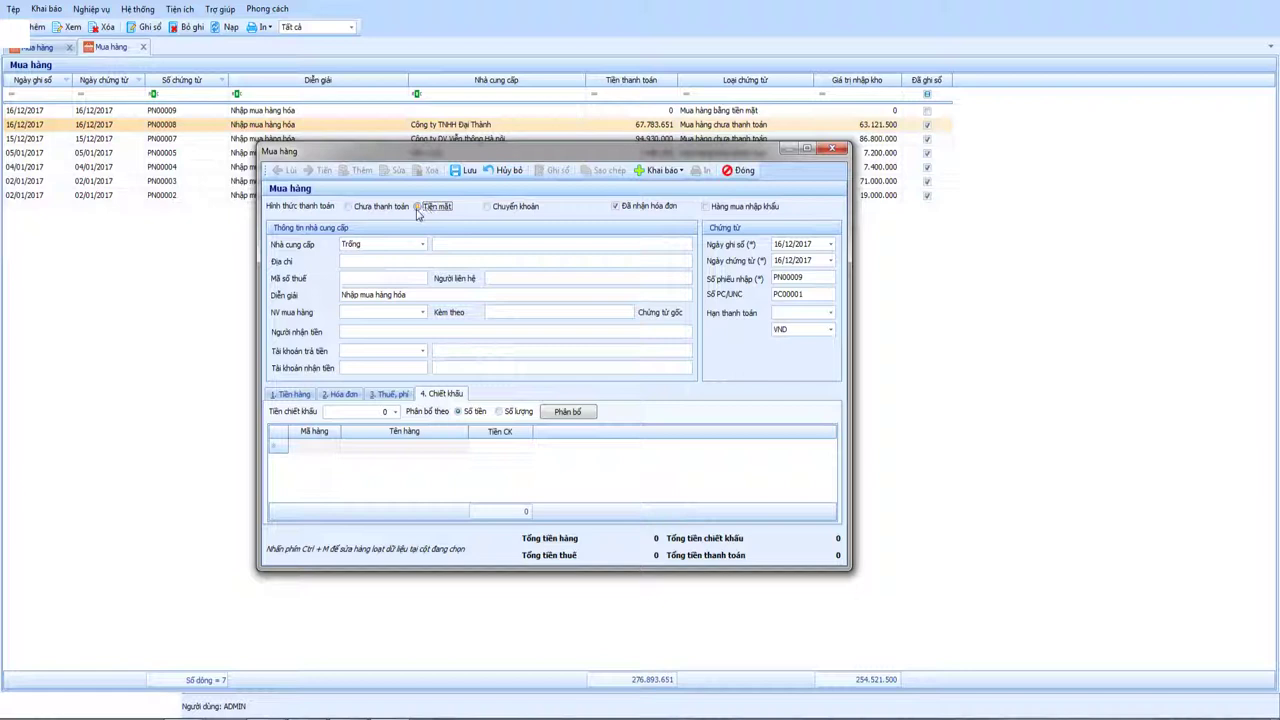
pyautogui.click(349, 208)
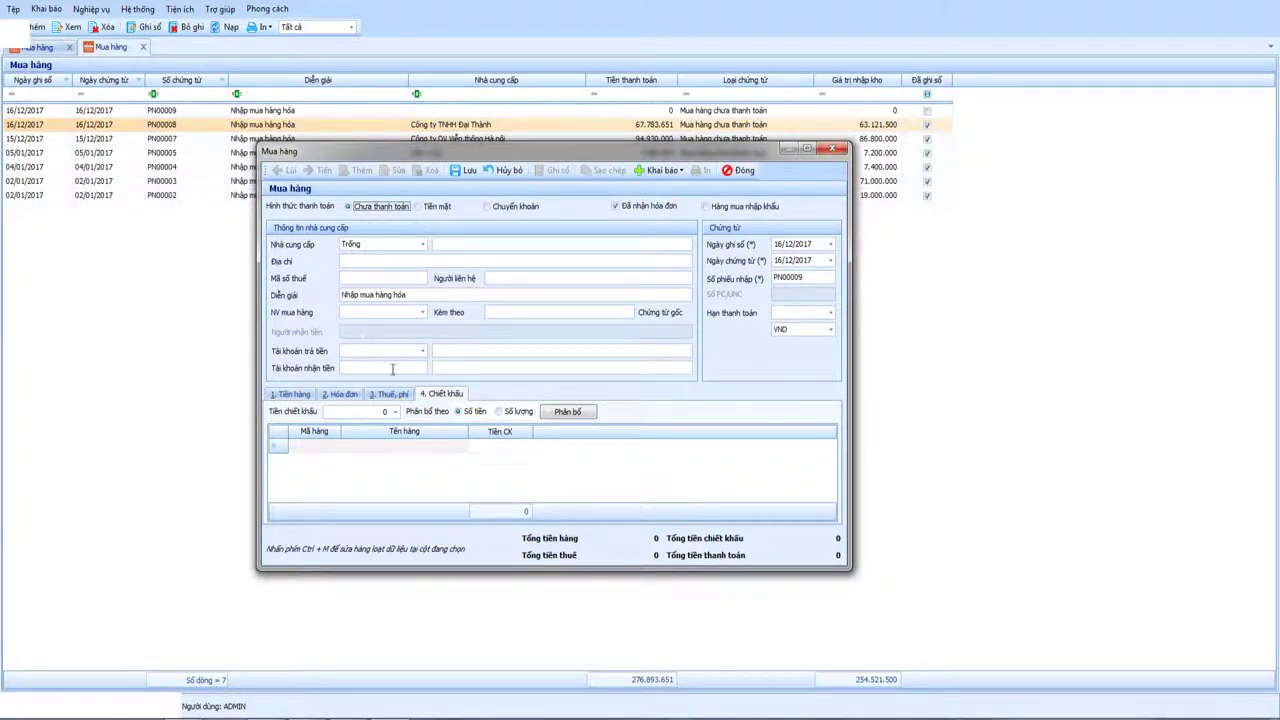
# Step: Set the voucher's supplier to DL01 (Công ty điện lực Hà nội) and turn off the Đã nhận hóa đơn option
pyautogui.click(290, 394)
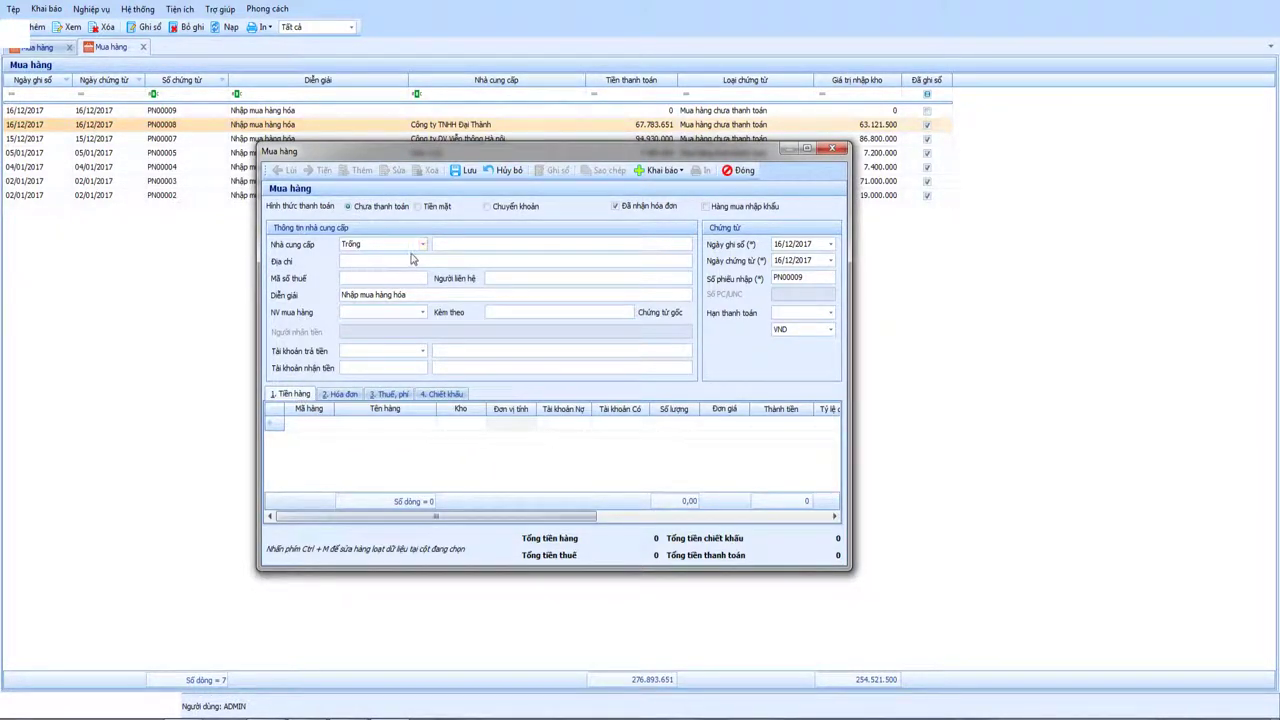
pyautogui.click(423, 244)
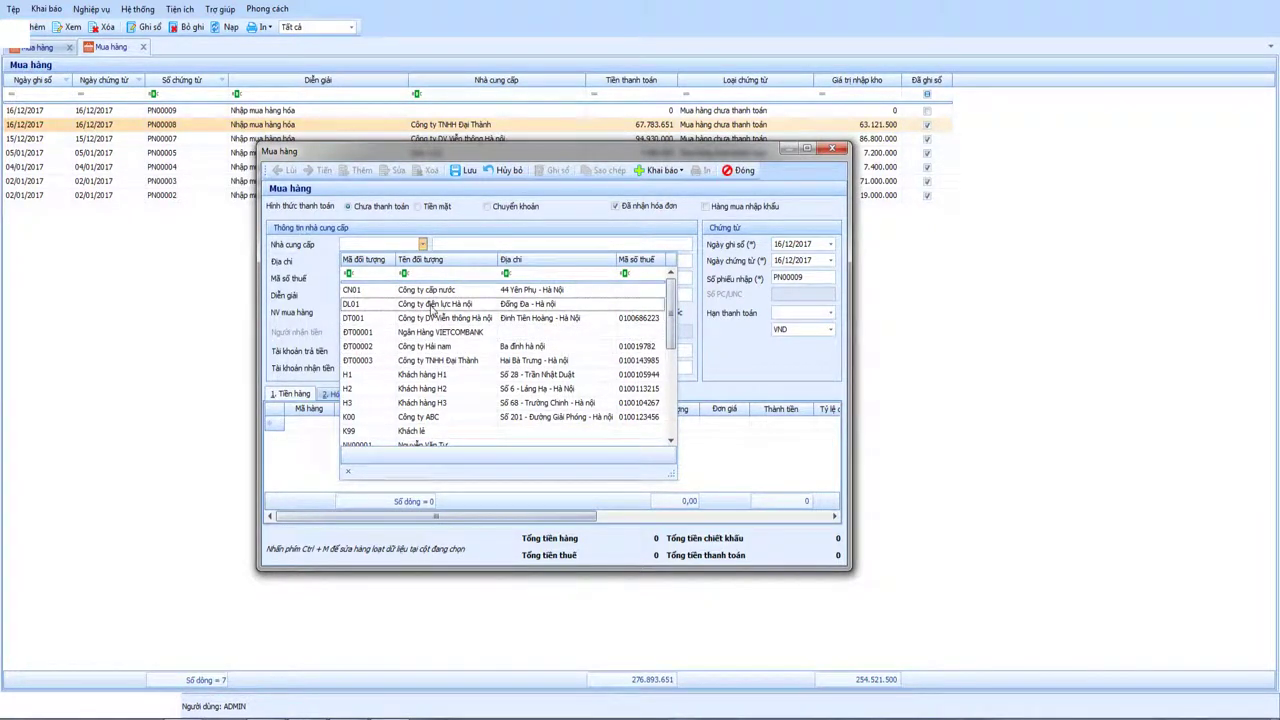
pyautogui.click(432, 305)
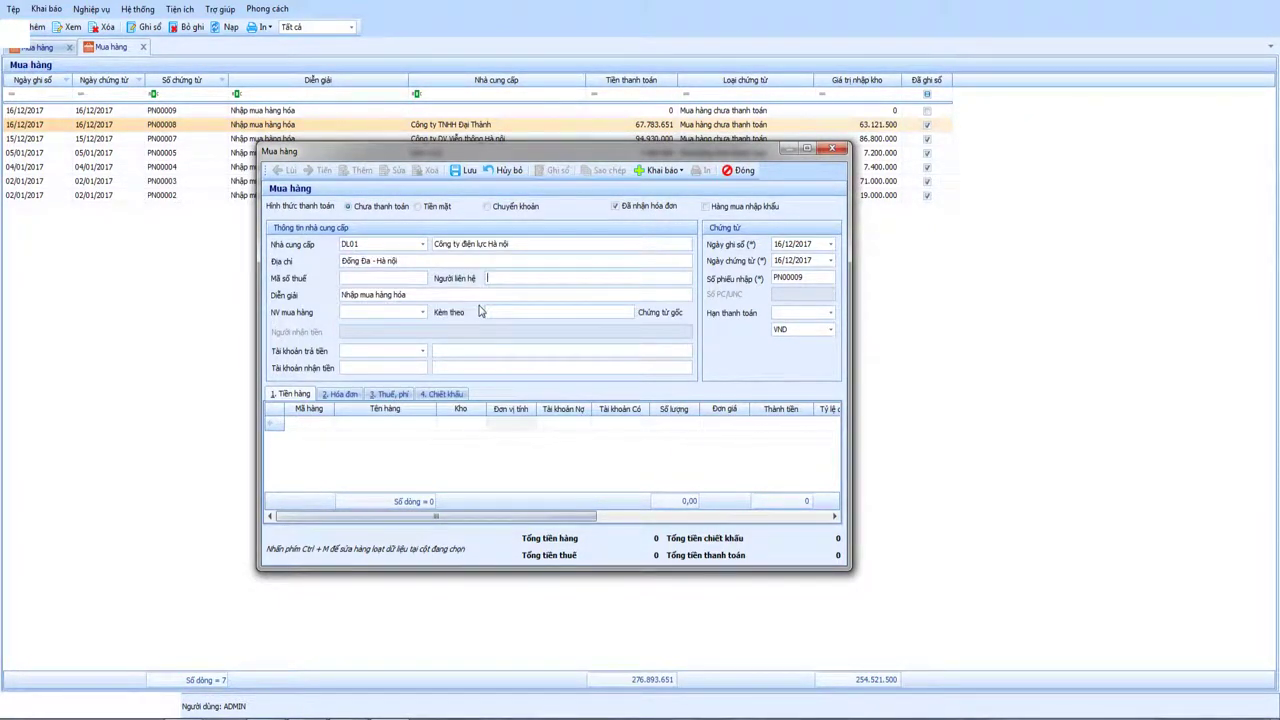
pyautogui.press('Tab')
pyautogui.click(616, 207)
# Step: Add item VT00001 (Hàng hóa 001) as the first goods line of the voucher
pyautogui.click(415, 263)
pyautogui.press('Tab')
pyautogui.press('Tab')
pyautogui.press('Tab')
pyautogui.press('Tab')
pyautogui.press('Tab')
pyautogui.press('Tab')
pyautogui.press('Tab')
pyautogui.press('Tab')
pyautogui.press('Tab')
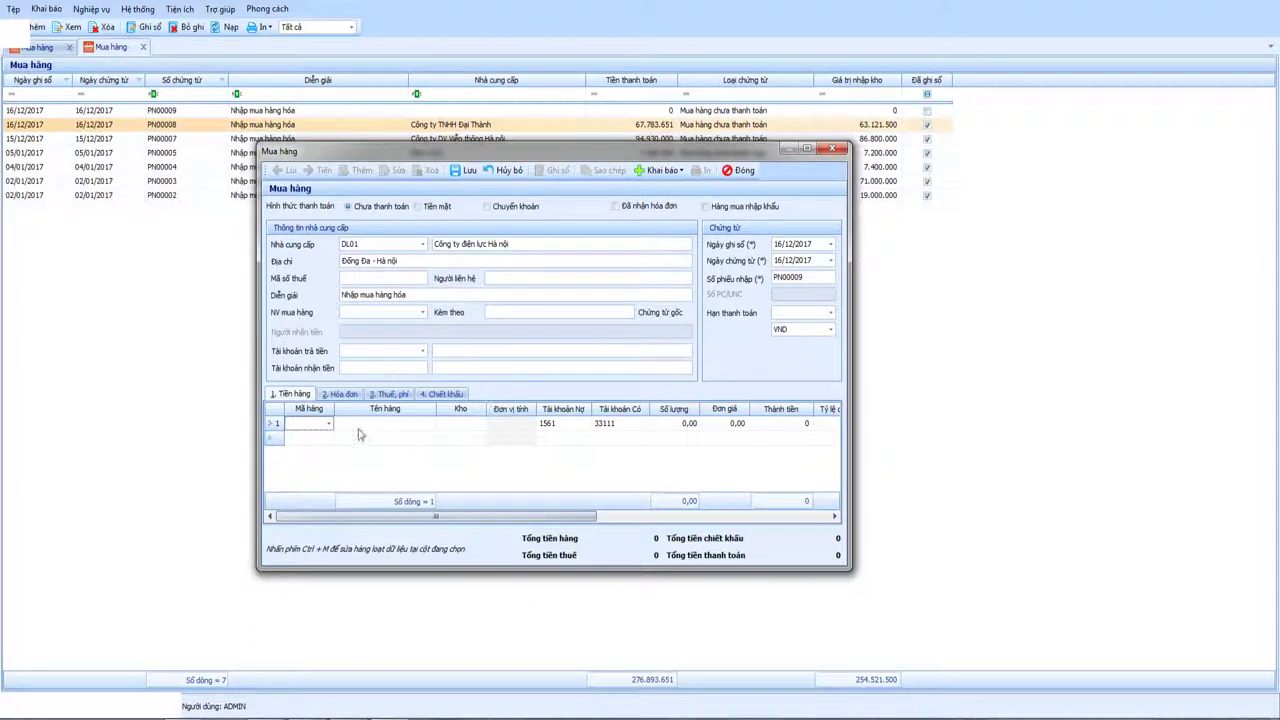
pyautogui.click(328, 424)
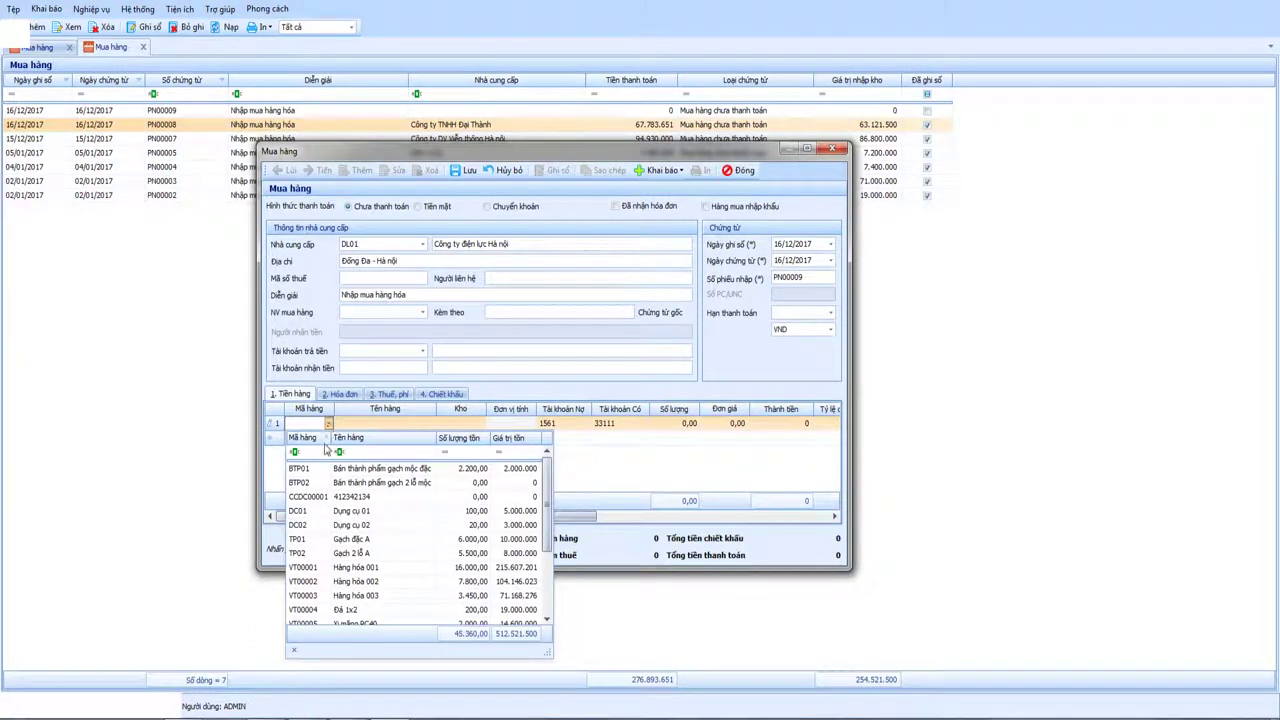
pyautogui.click(371, 568)
# Step: Set the VT00001 line's quantity to 2.500 and its unit price to 20.000
pyautogui.press('Tab')
pyautogui.press('Tab')
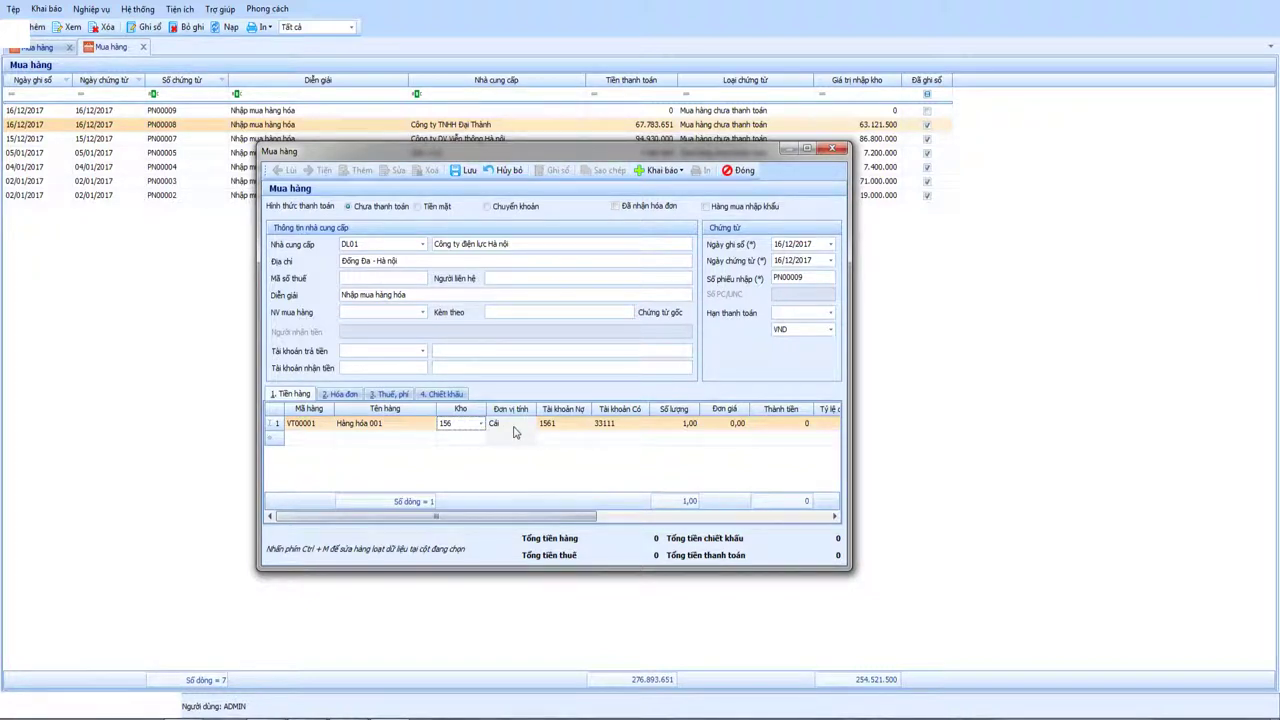
pyautogui.press('Tab')
pyautogui.press('Tab')
pyautogui.press('Tab')
pyautogui.press('Tab')
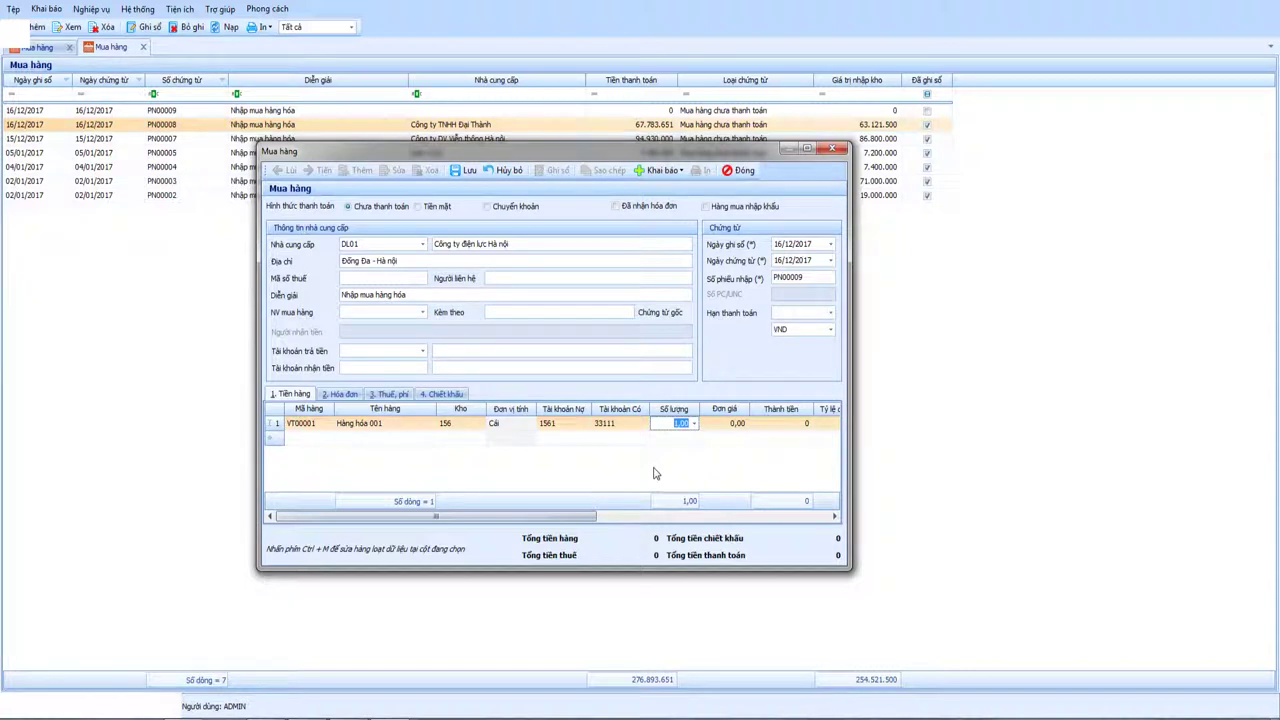
pyautogui.write('2500')
pyautogui.press('Tab')
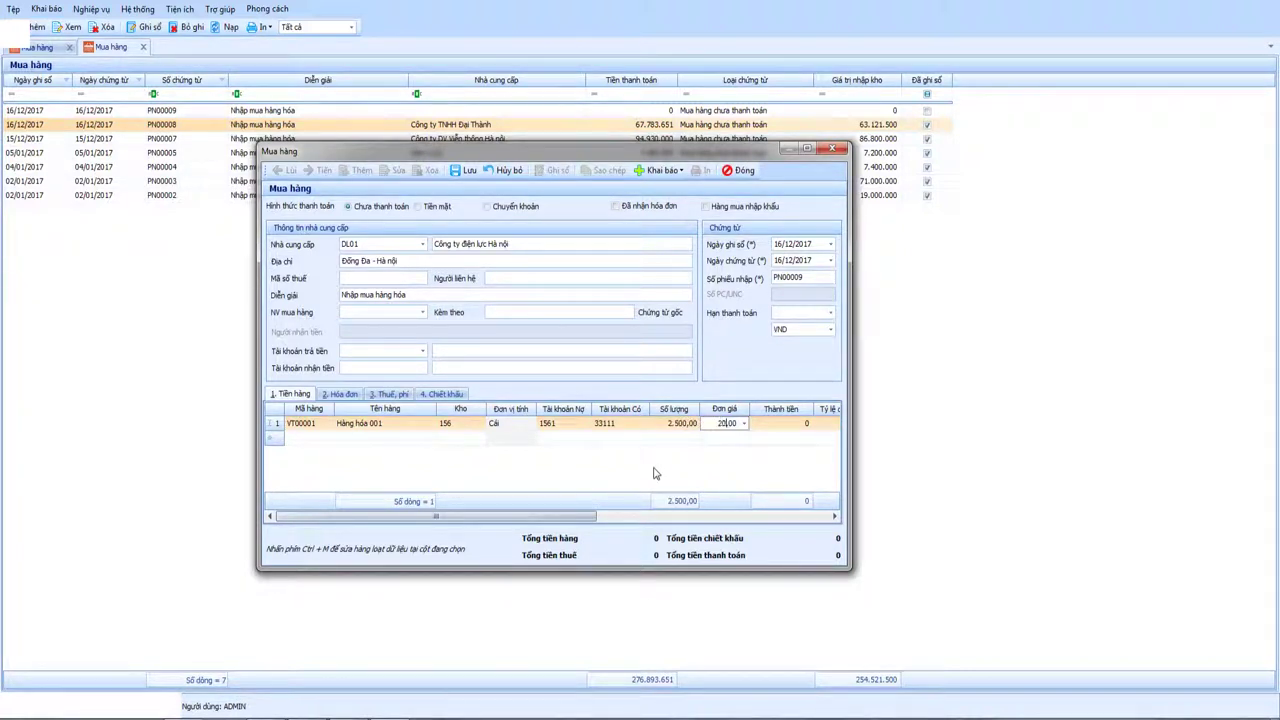
pyautogui.write('20000')
pyautogui.press('Tab')
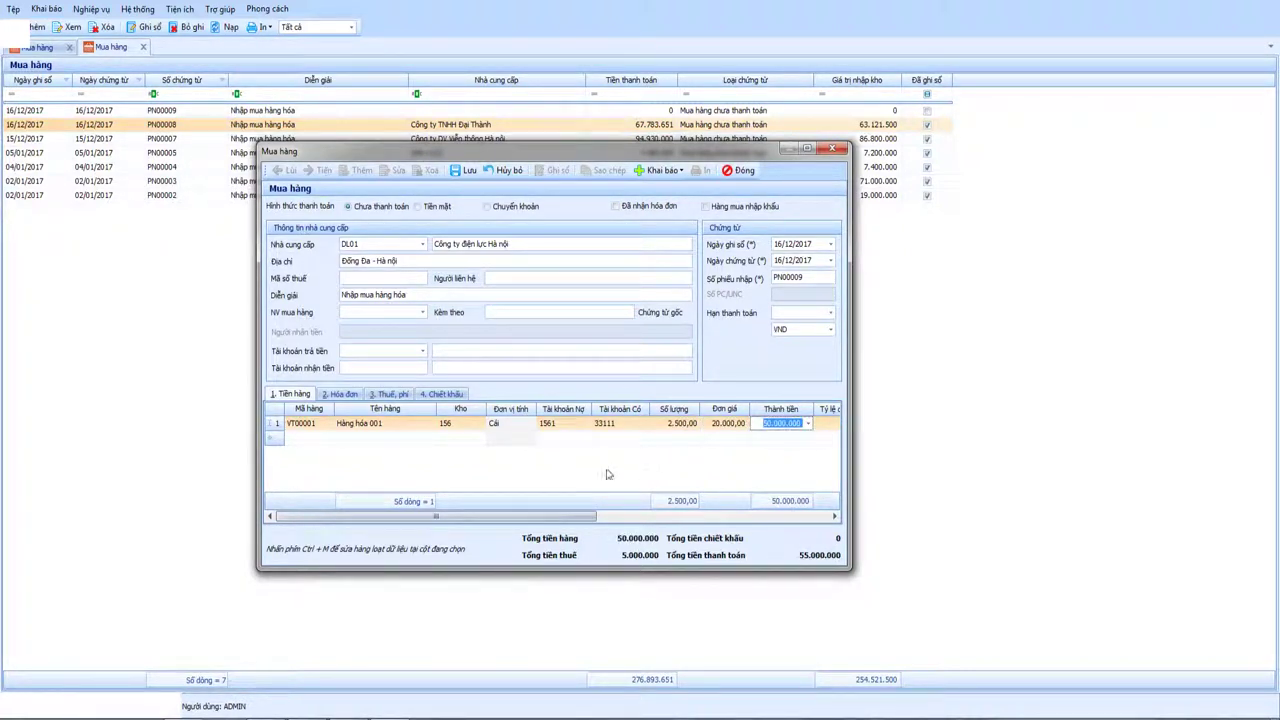
# Step: Add item VT00002 (Hàng hóa 002) as the second goods line with quantity 2.560 and unit price 13.564
pyautogui.click(325, 438)
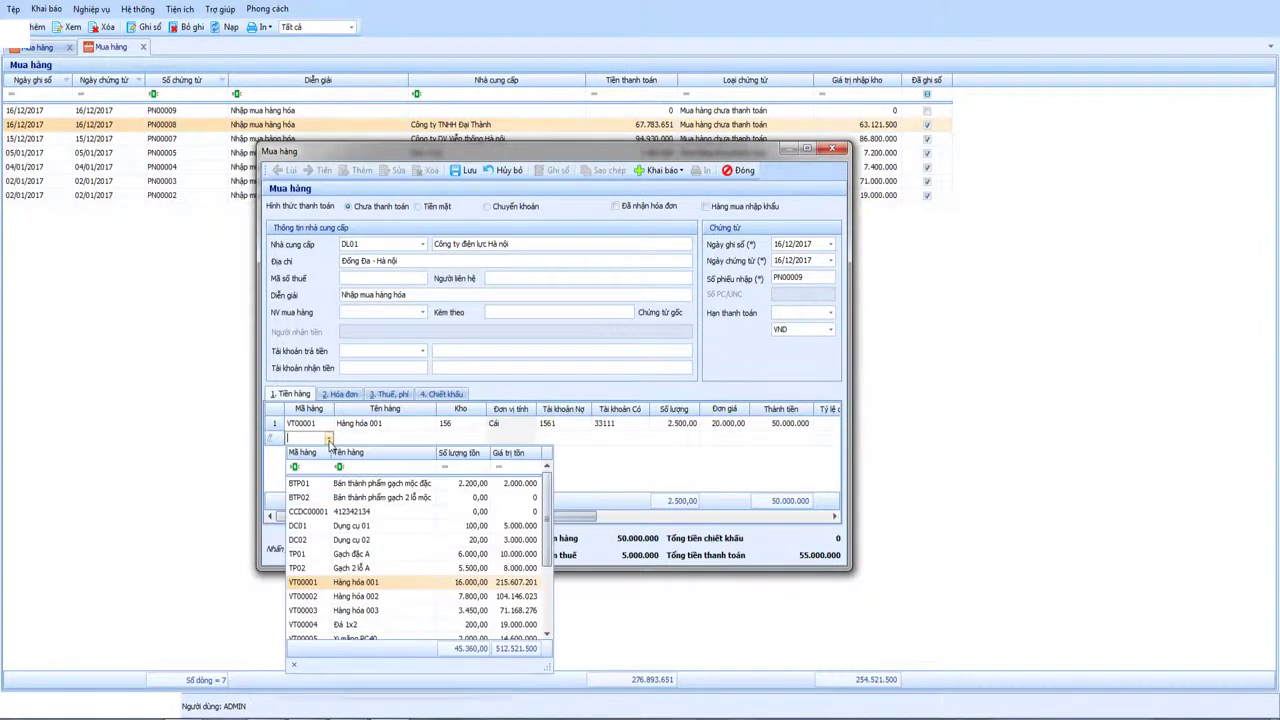
pyautogui.click(350, 597)
pyautogui.press('Tab')
pyautogui.press('Tab')
pyautogui.press('Tab')
pyautogui.press('Tab')
pyautogui.press('Tab')
pyautogui.press('Tab')
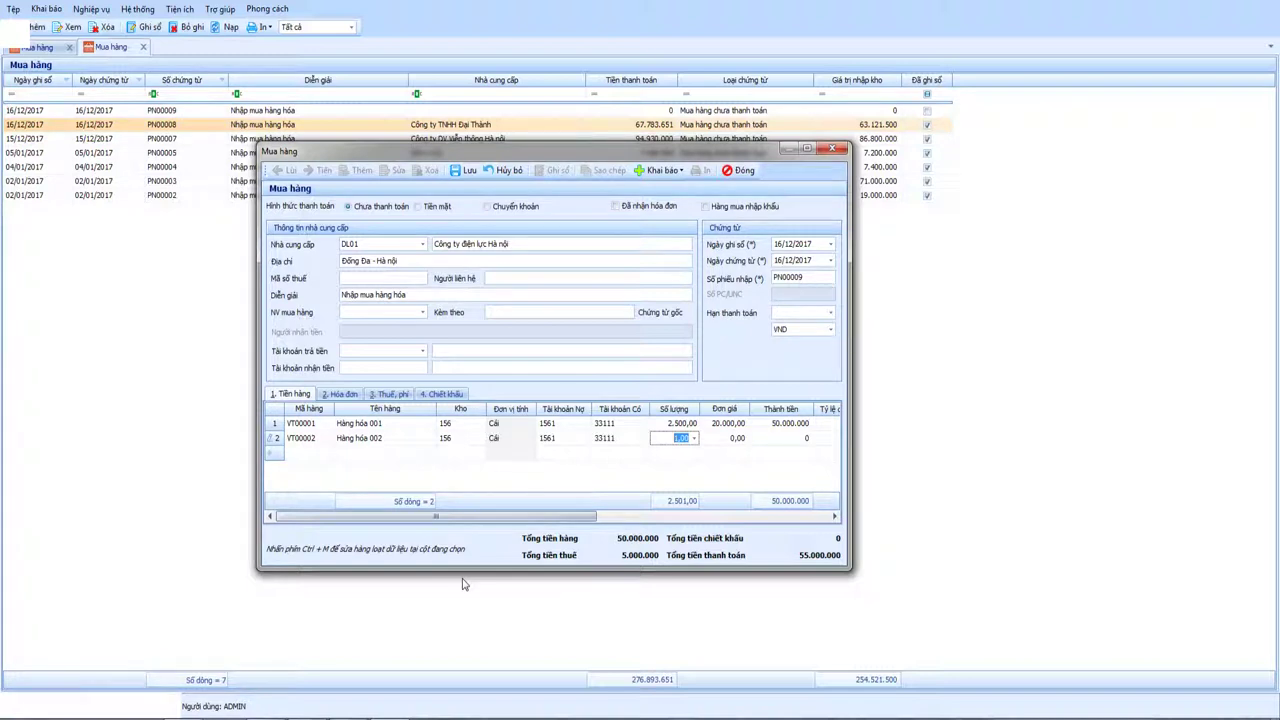
pyautogui.write('2.560')
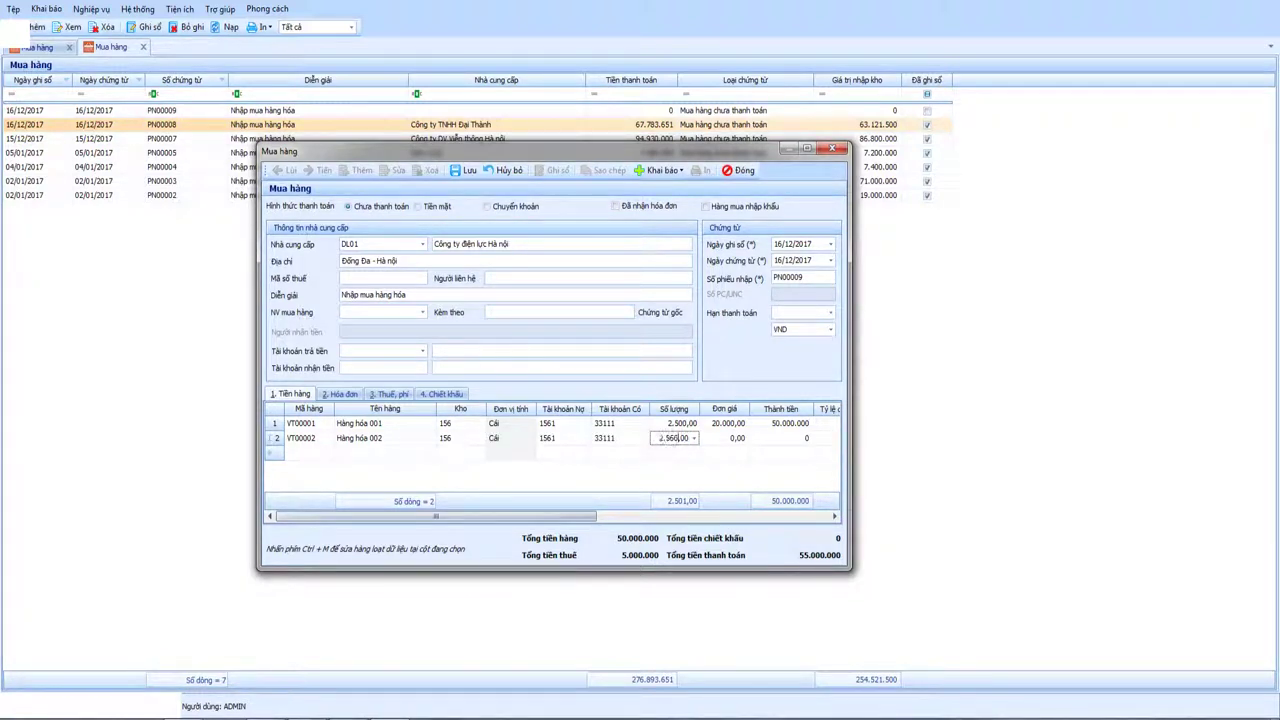
pyautogui.press('Tab')
pyautogui.write('1')
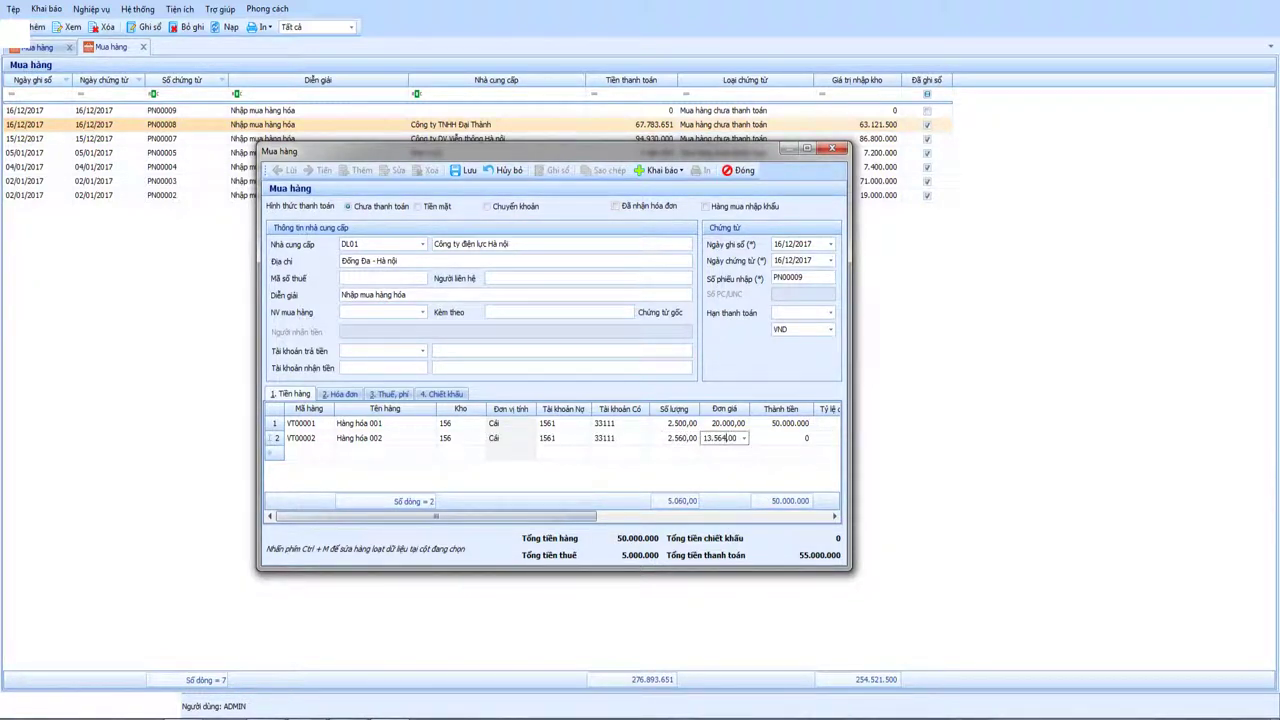
pyautogui.write('3.564')
pyautogui.press('Tab')
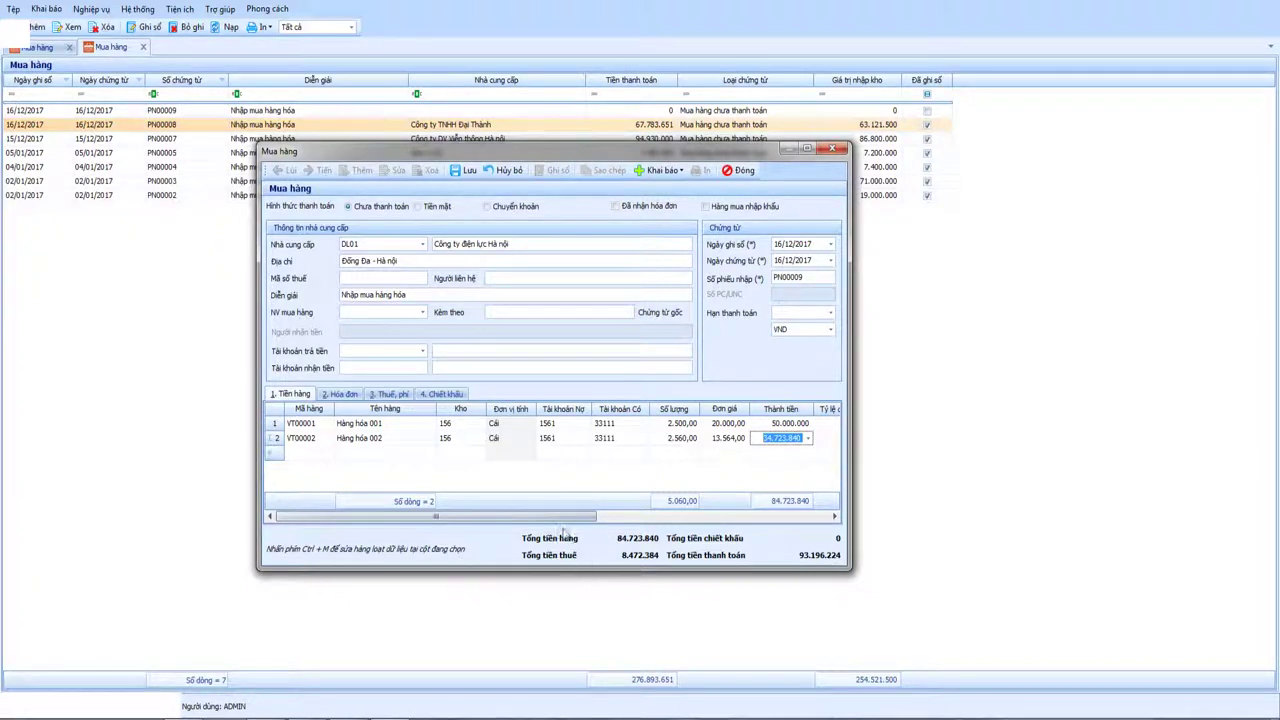
# Step: Examine the voucher's invoice, tax and fee, and discount details for the two goods lines
pyautogui.moveTo(555, 517); pyautogui.dragTo(472, 524)
pyautogui.click(342, 395)
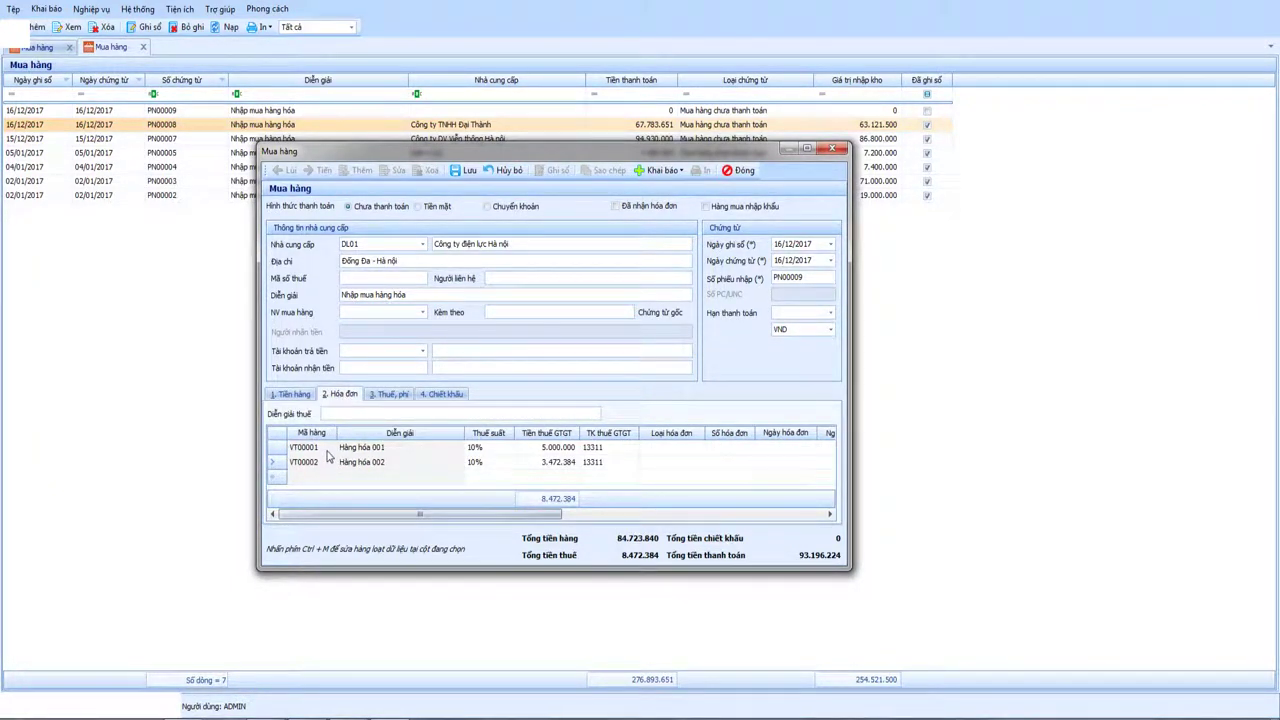
pyautogui.click(327, 450)
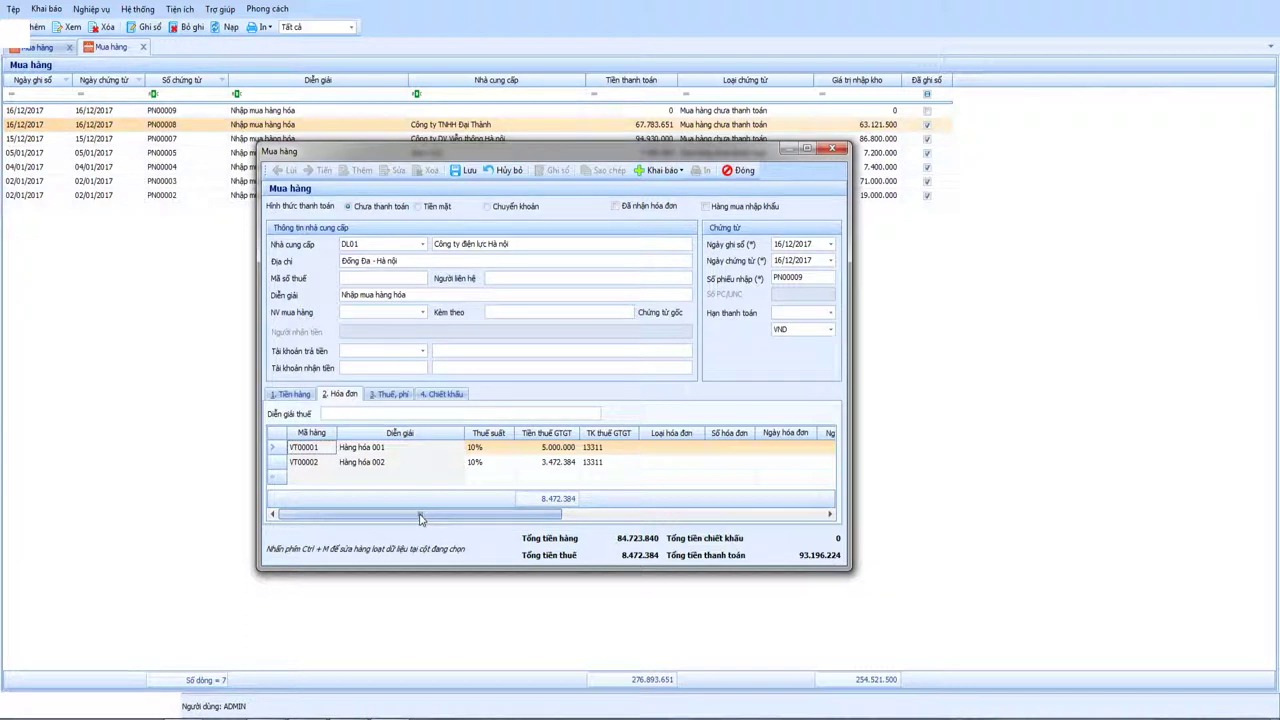
pyautogui.moveTo(420, 517)
pyautogui.mouseDown()
pyautogui.moveTo(487, 520)
pyautogui.moveTo(420, 518)
pyautogui.mouseUp()
pyautogui.click(392, 395)
pyautogui.click(437, 396)
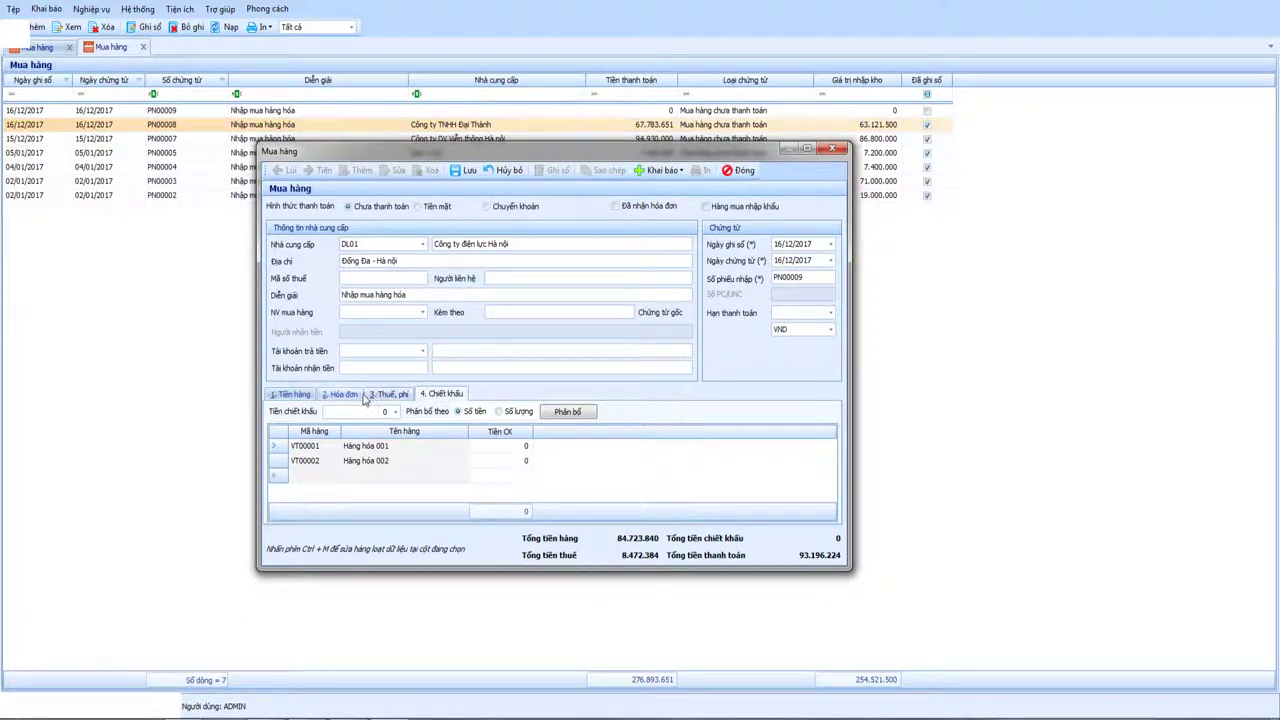
# Step: Set the invoice type of both goods lines to Hóa đơn GTGT in the invoice details
pyautogui.click(338, 394)
pyautogui.moveTo(419, 520); pyautogui.dragTo(514, 518)
pyautogui.click(512, 447)
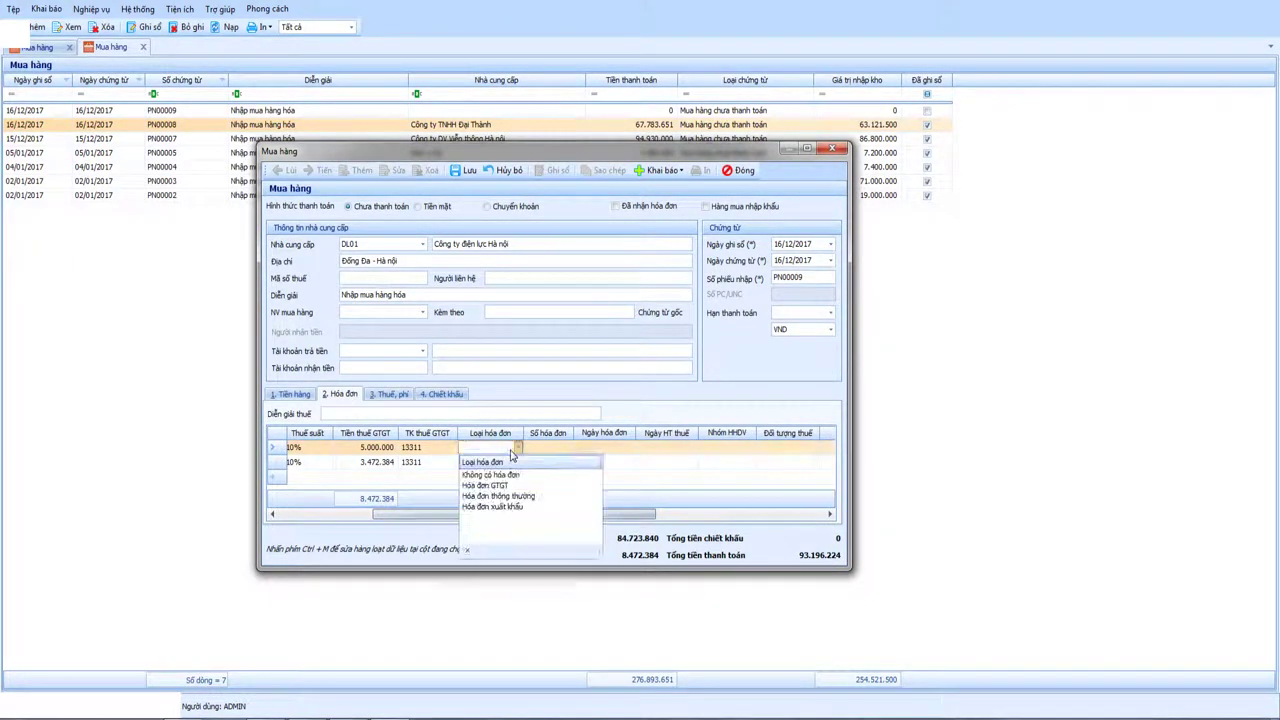
pyautogui.click(507, 490)
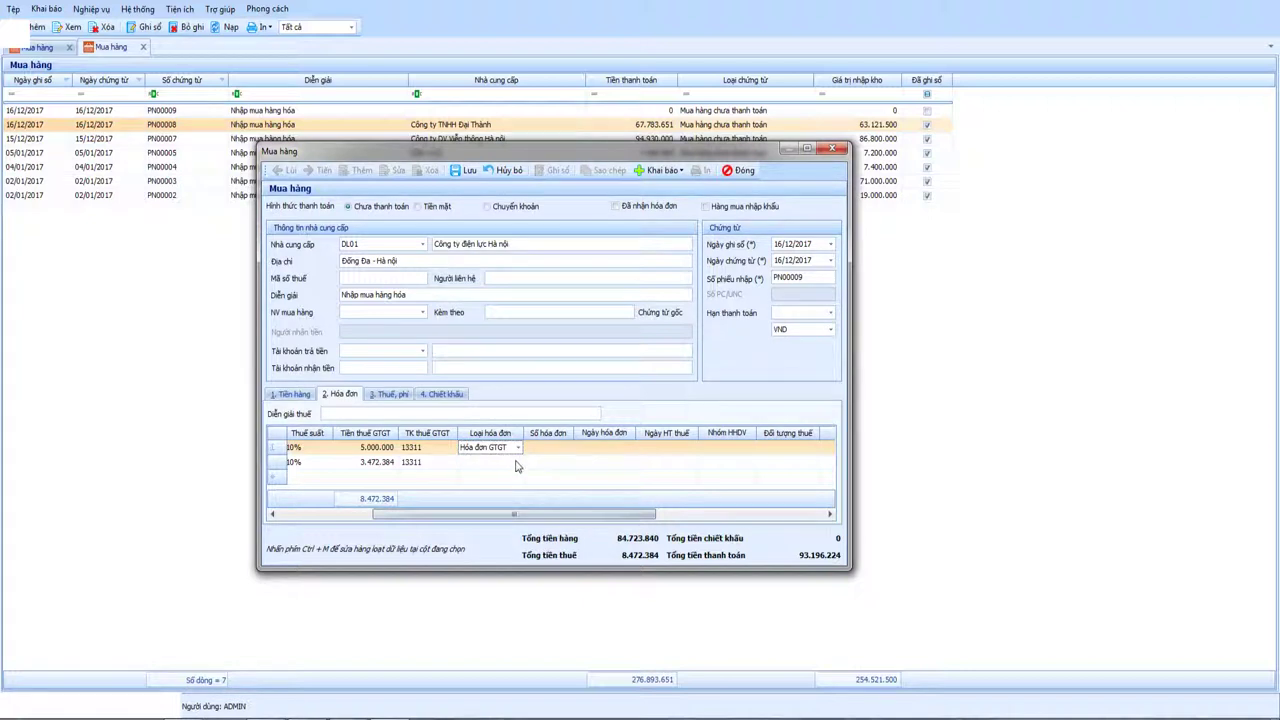
pyautogui.click(516, 462)
pyautogui.click(518, 462)
pyautogui.click(514, 500)
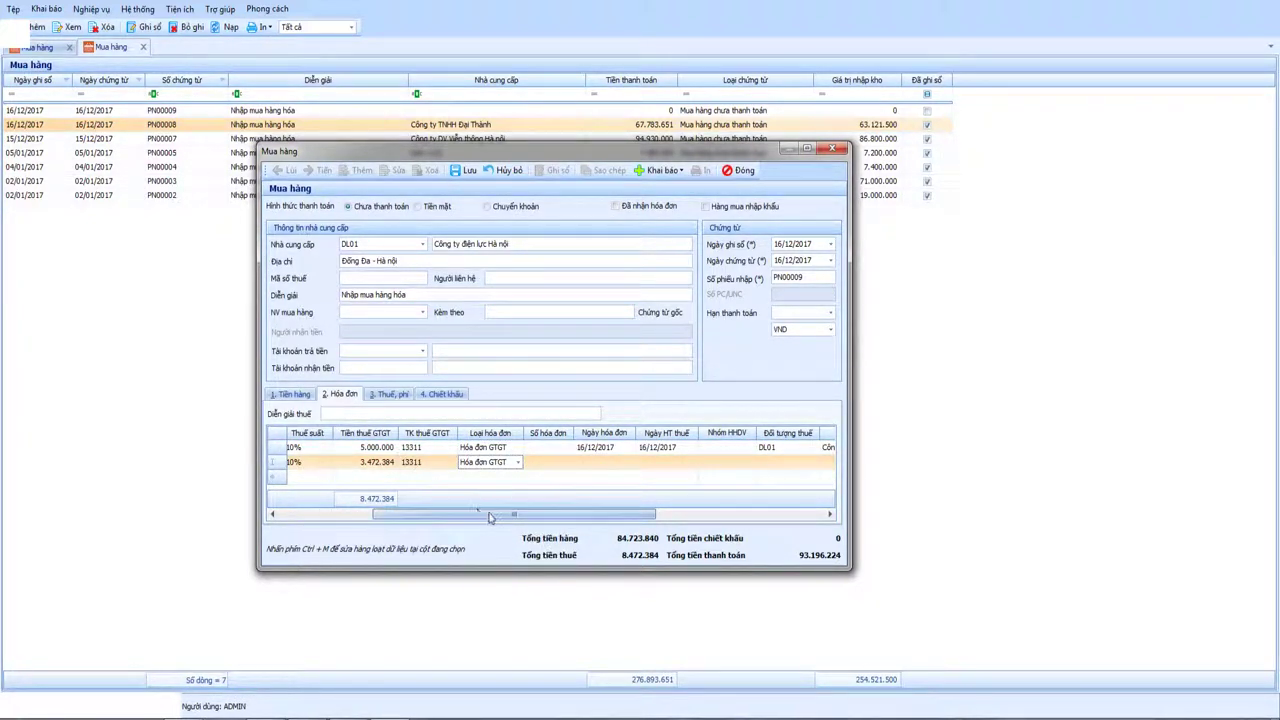
# Step: Check both lines' remaining invoice columns against the goods details and open the first line's Số hóa đơn for entry
pyautogui.moveTo(481, 514); pyautogui.dragTo(394, 521)
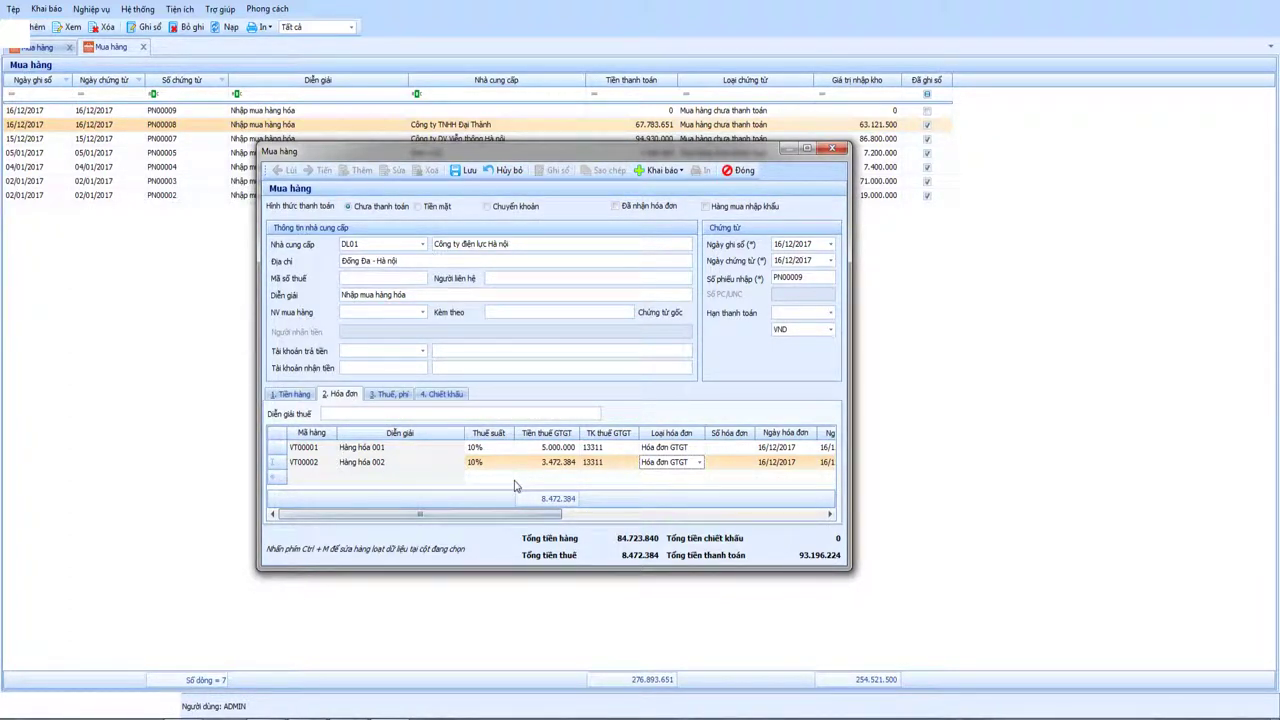
pyautogui.moveTo(420, 516); pyautogui.dragTo(533, 520)
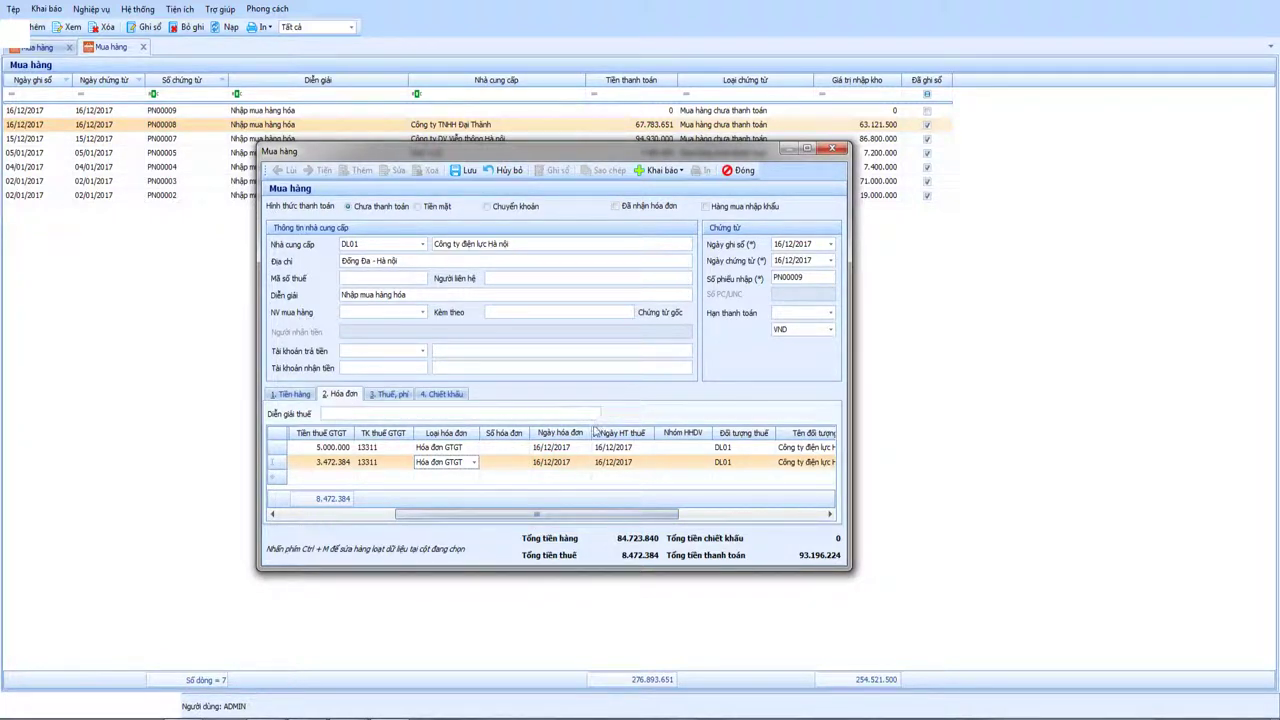
pyautogui.click(303, 396)
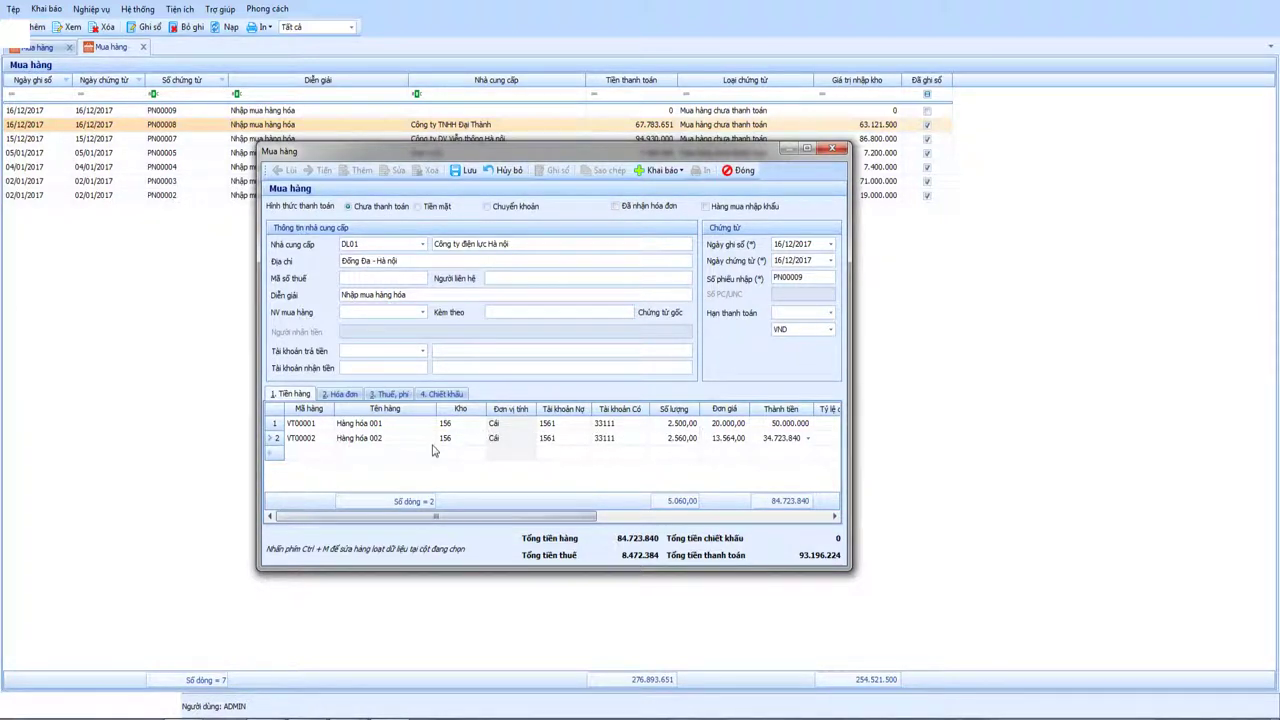
pyautogui.click(346, 394)
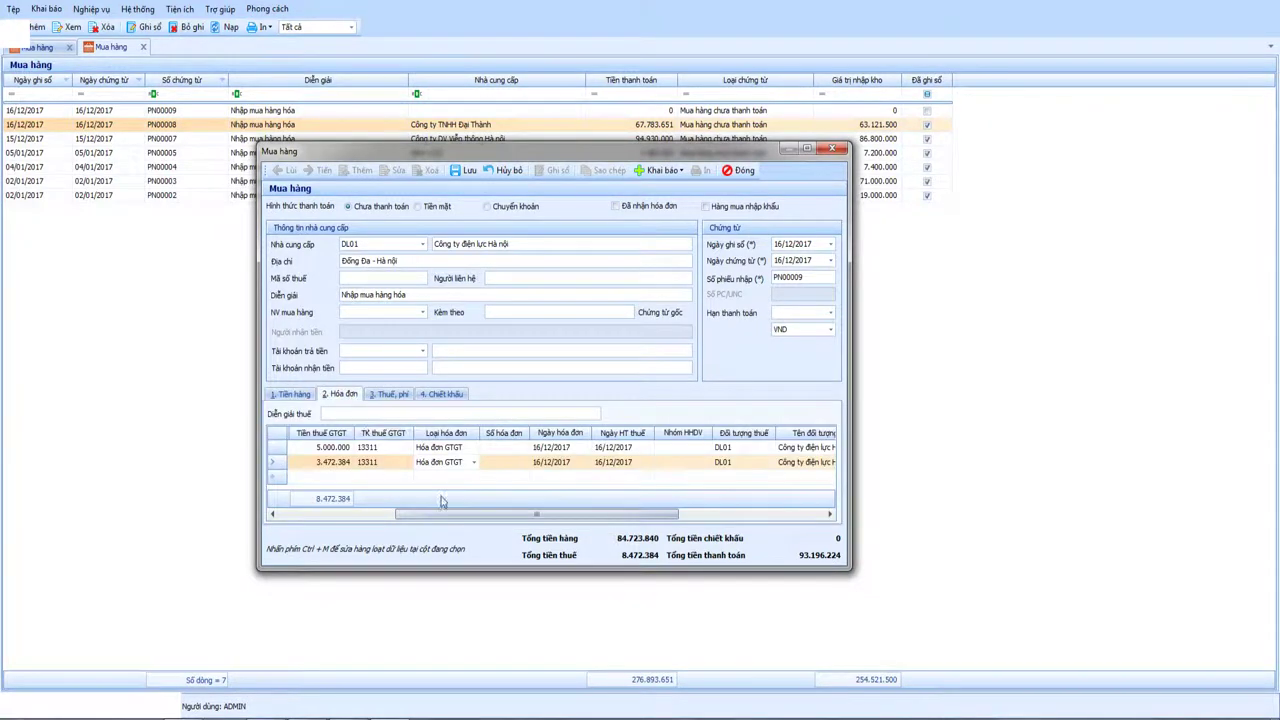
pyautogui.moveTo(536, 520); pyautogui.dragTo(634, 521)
pyautogui.click(604, 448)
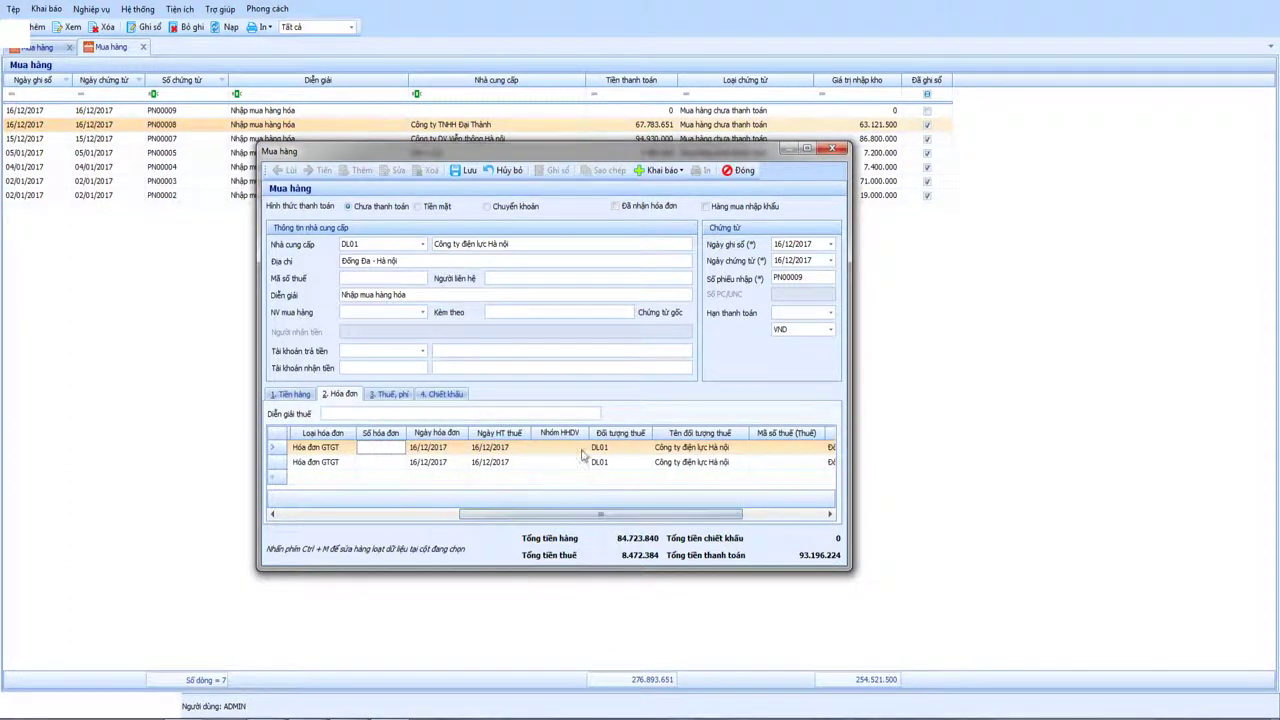
# Step: Set the Nhóm HHDV of both goods lines to 1 in the invoice details
pyautogui.click(583, 452)
pyautogui.click(586, 475)
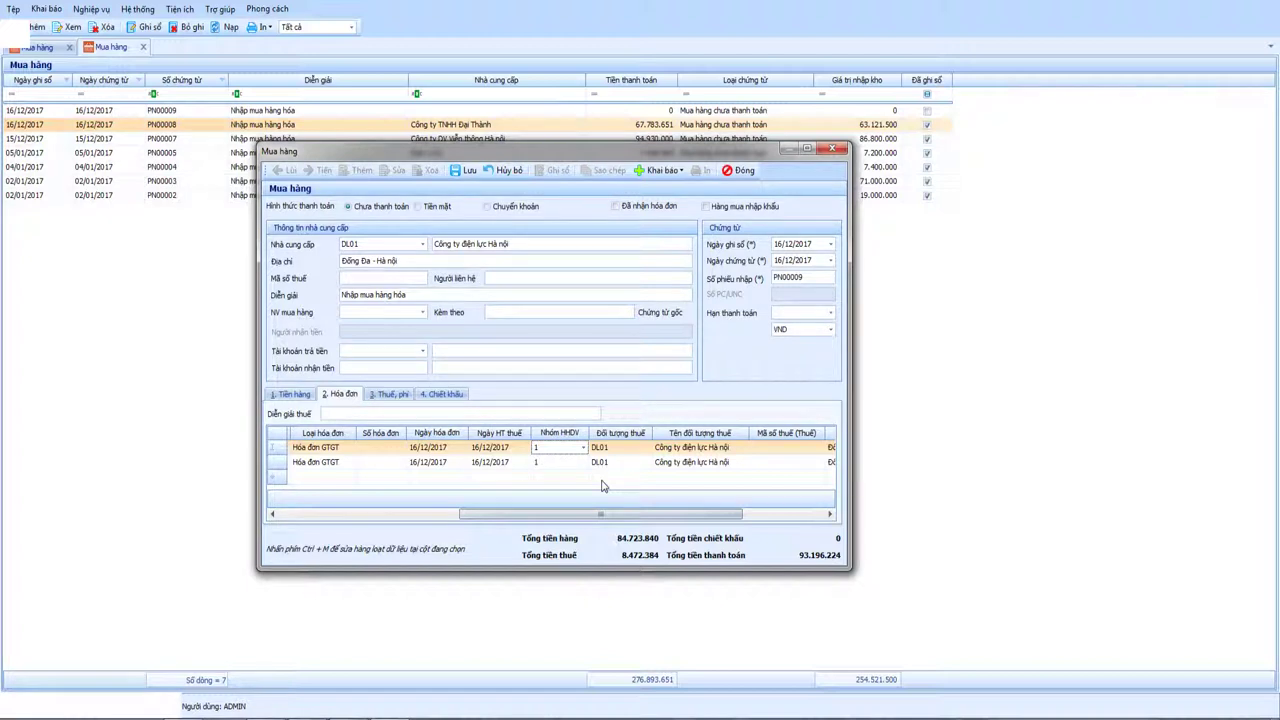
pyautogui.moveTo(600, 514); pyautogui.dragTo(650, 508)
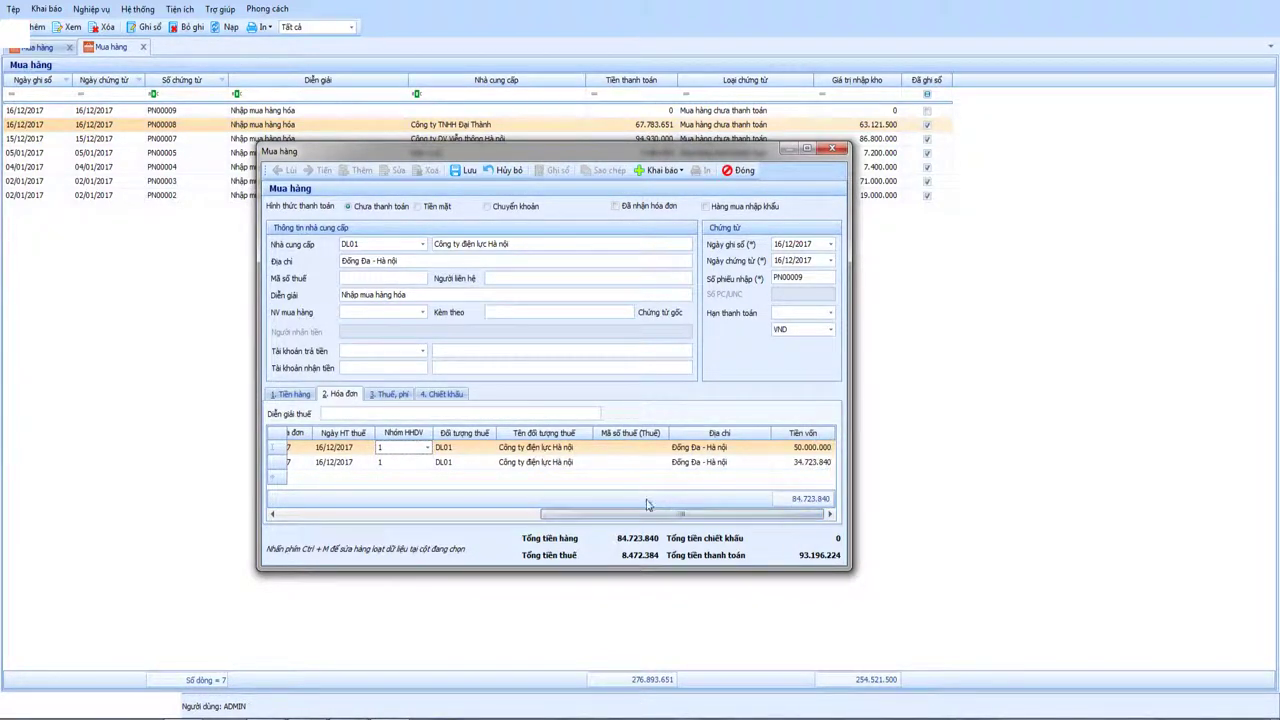
# Step: Check the remaining invoice columns of both goods lines, including Mã số thuế, and save and close the purchase voucher
pyautogui.click(608, 448)
pyautogui.click(620, 466)
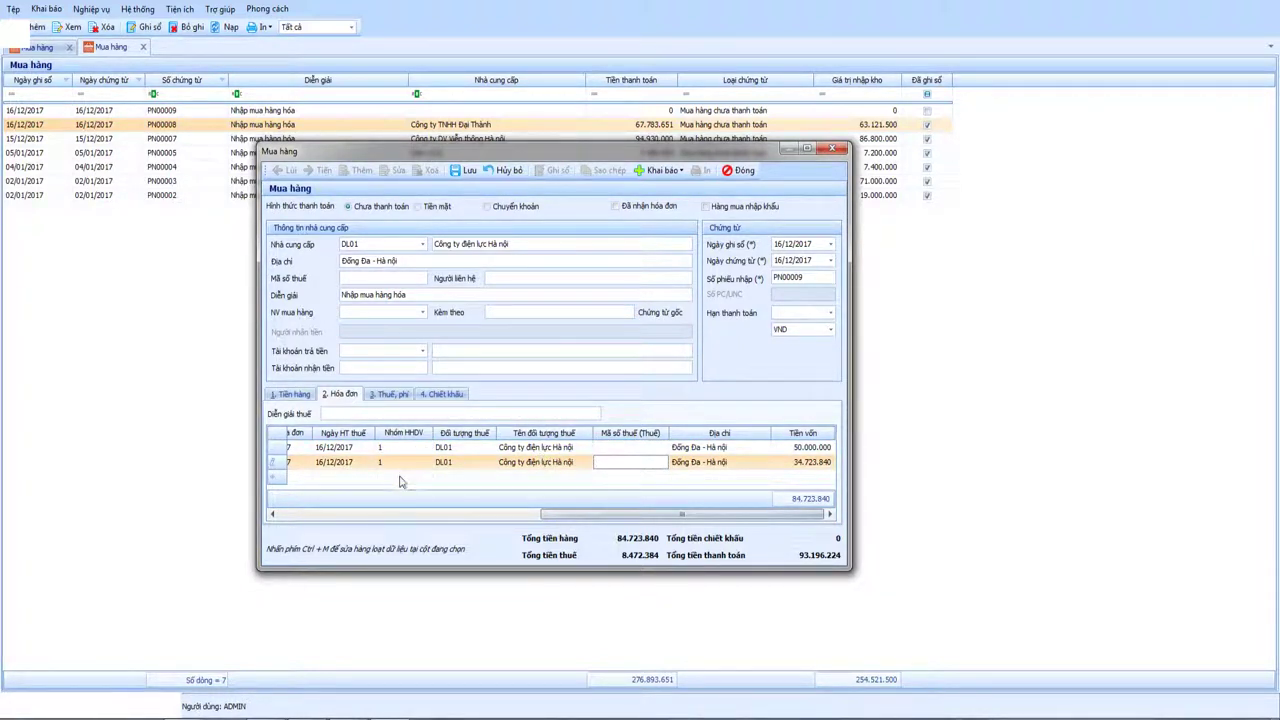
pyautogui.hscroll(-4, 610, 516)
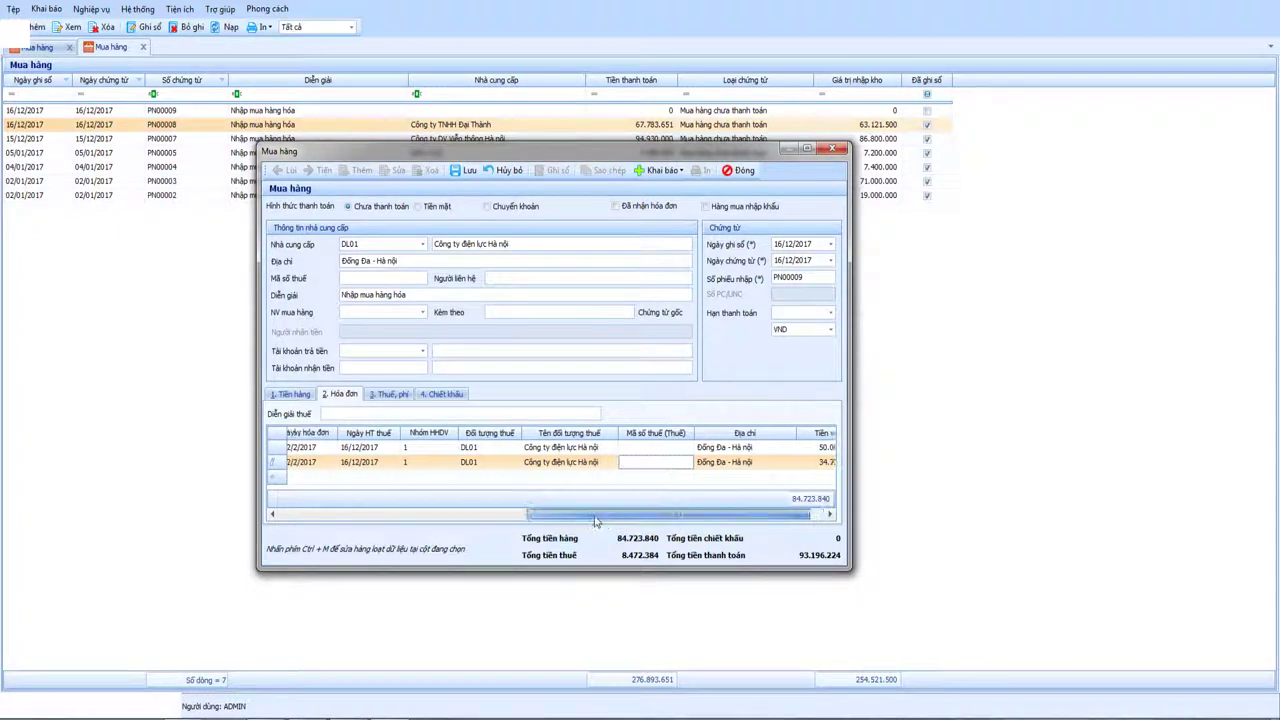
pyautogui.moveTo(563, 522); pyautogui.dragTo(690, 542)
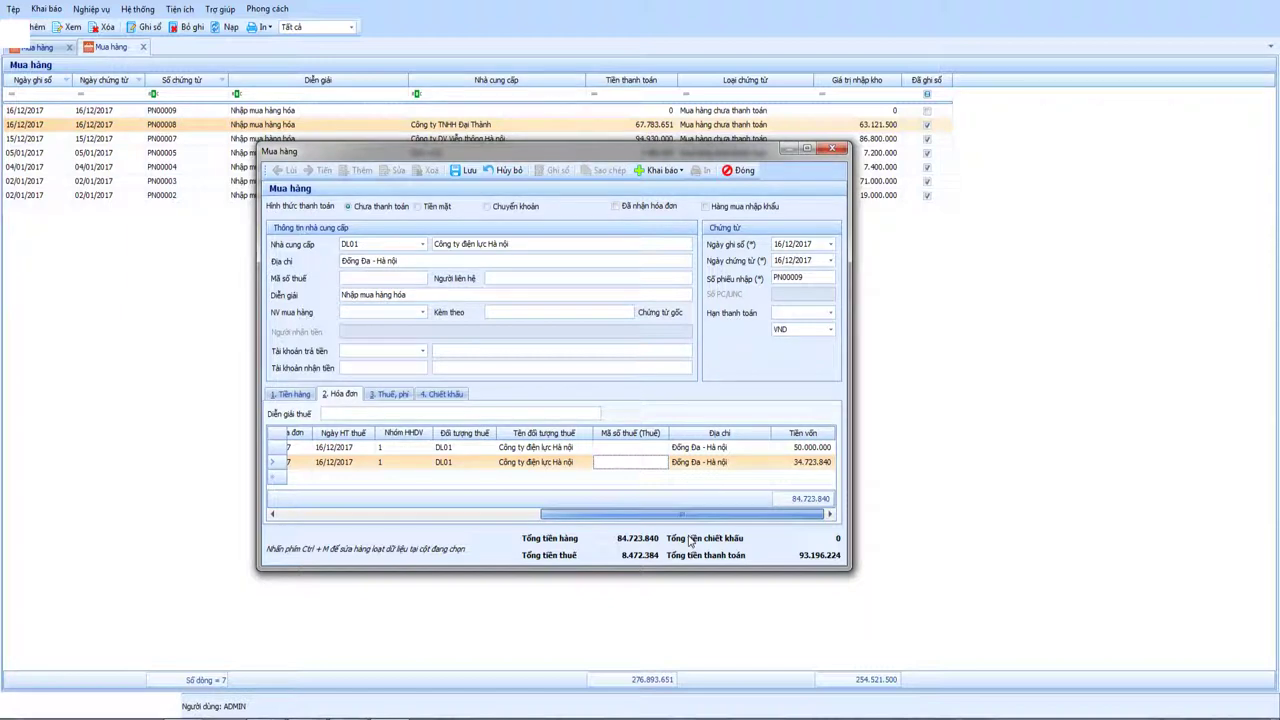
pyautogui.click(467, 171)
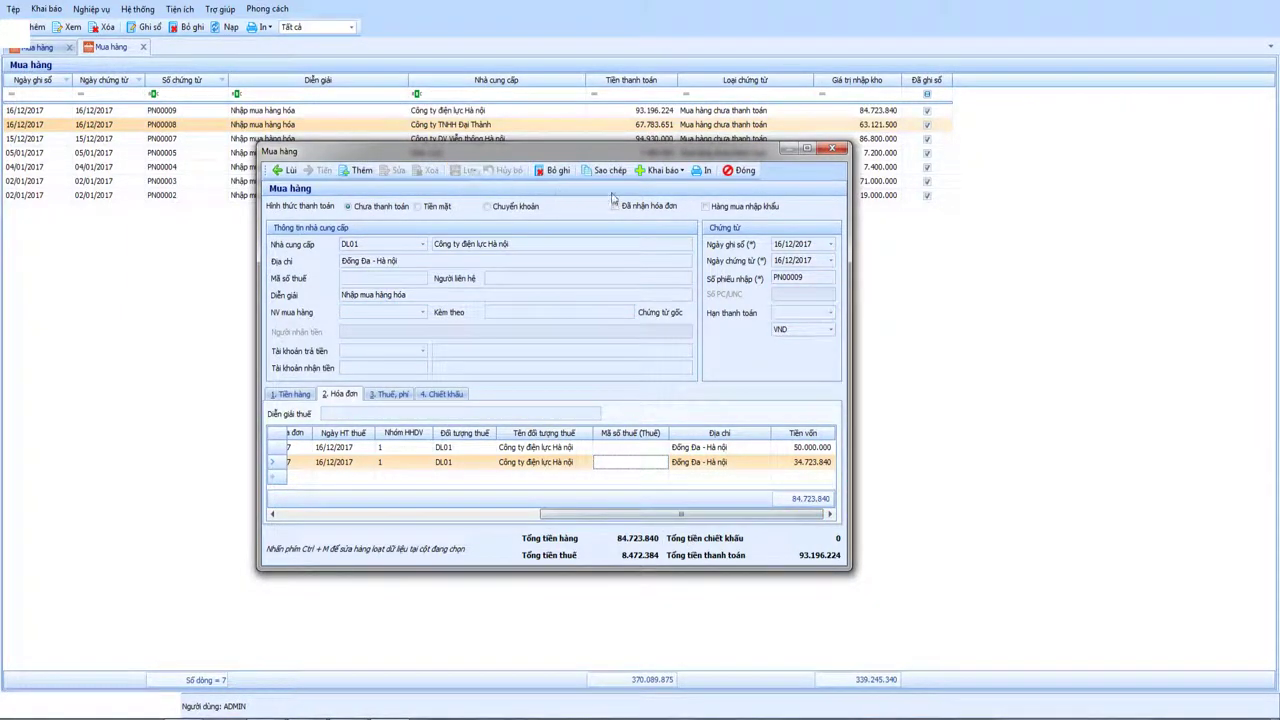
pyautogui.click(744, 171)
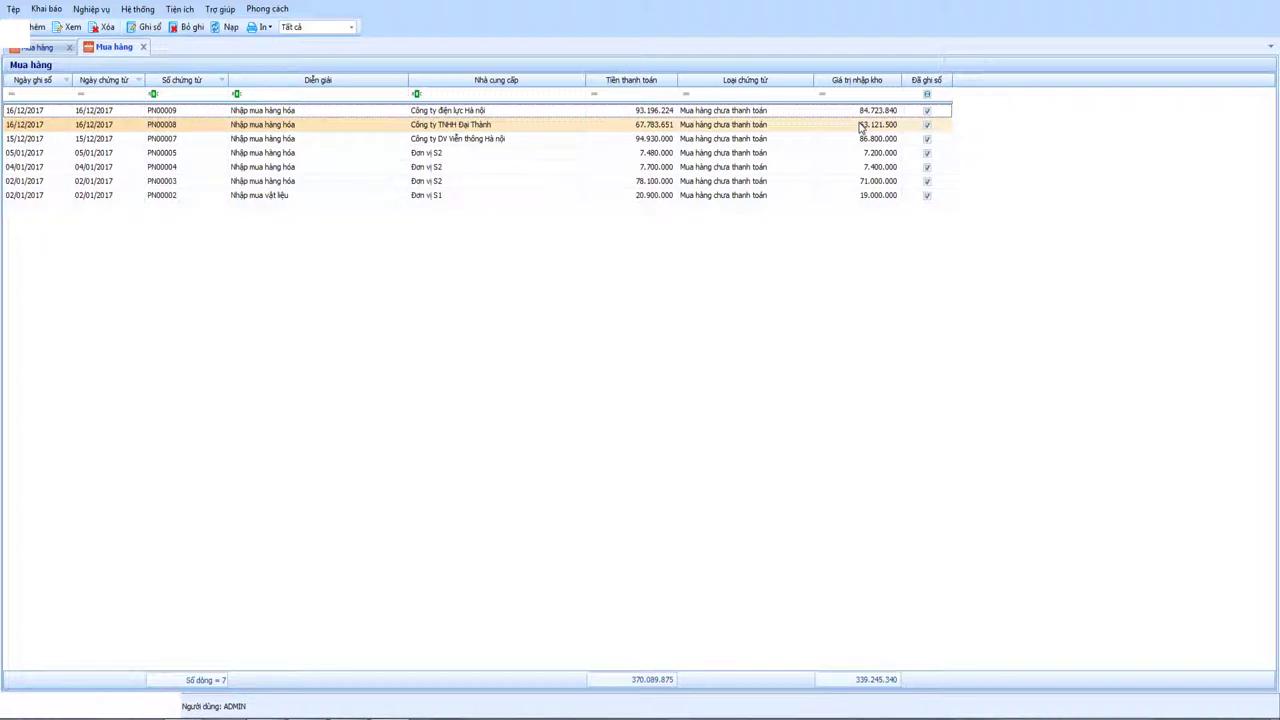
# Step: Open the column visibility settings of the purchase list and hide the Chi nhánh column
pyautogui.rightClick(398, 266)
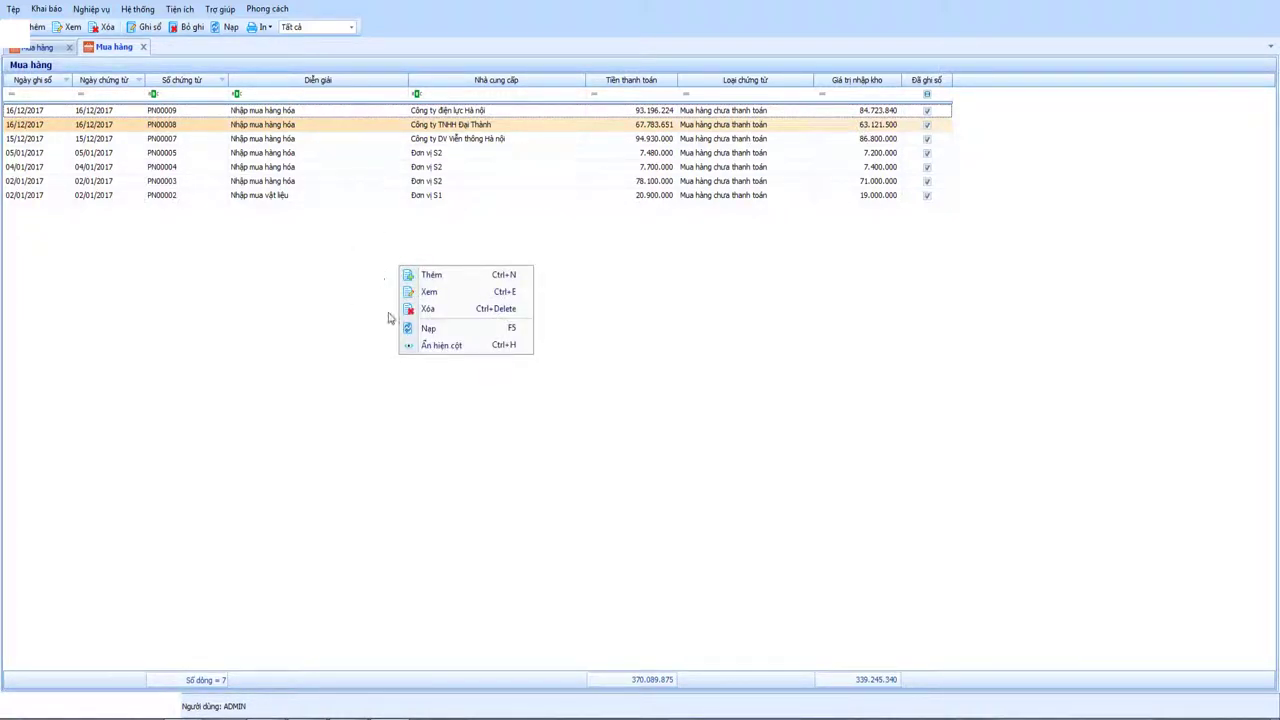
pyautogui.click(432, 346)
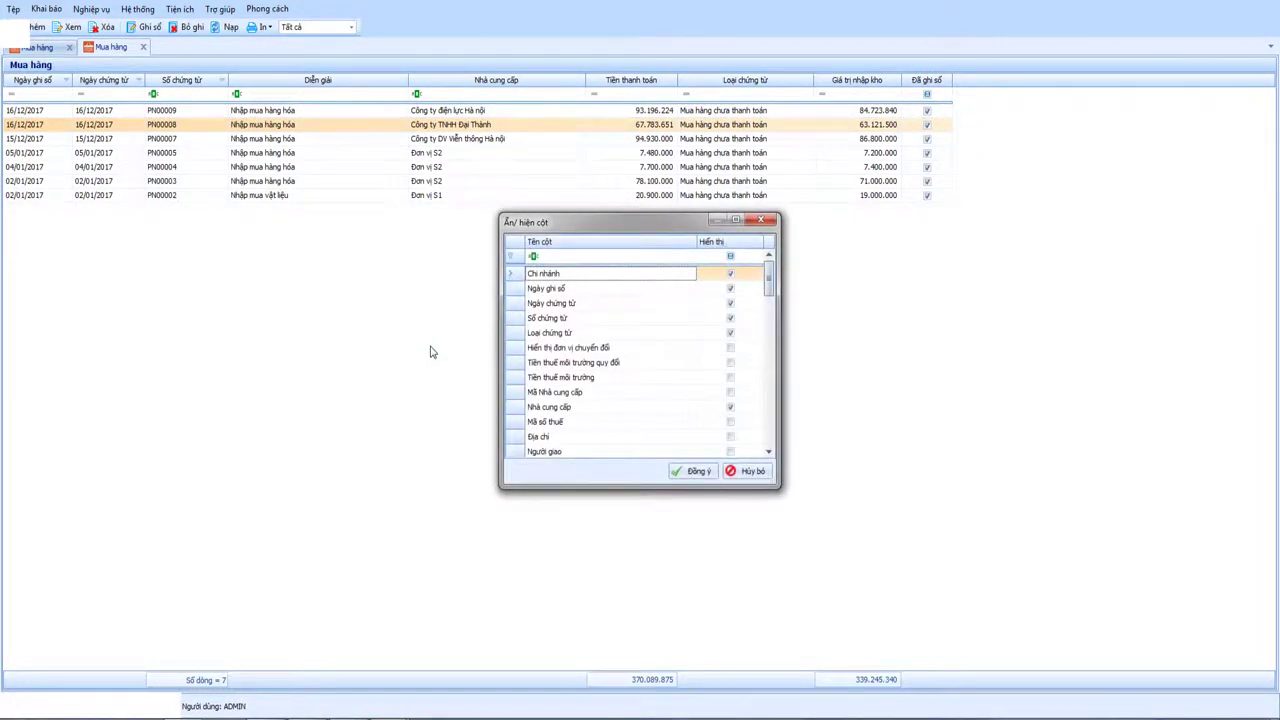
pyautogui.click(731, 274)
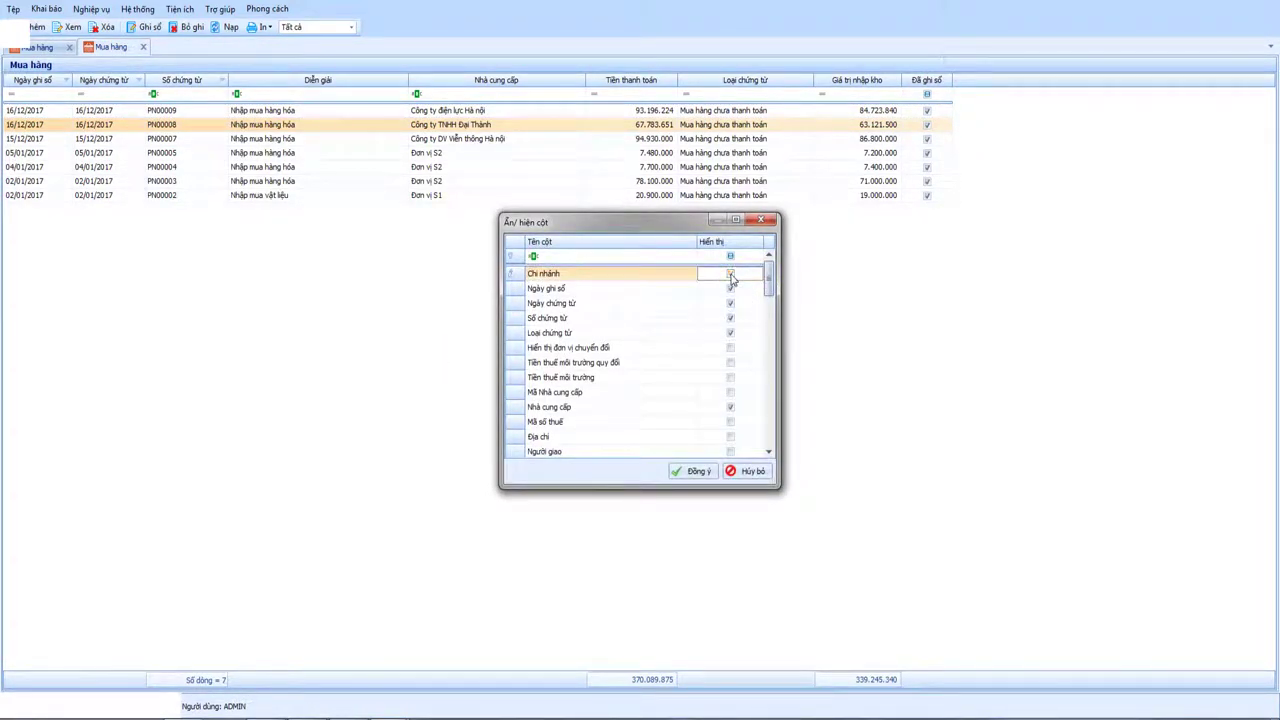
pyautogui.click(547, 277)
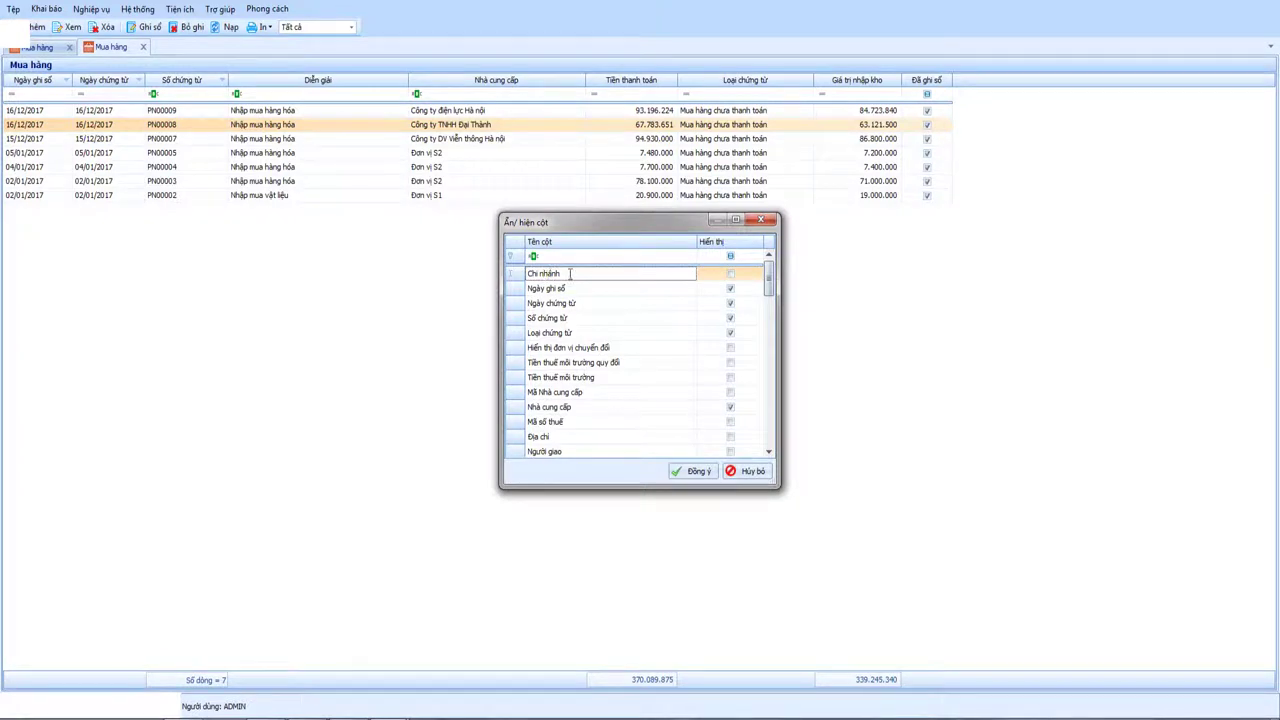
# Step: Enable display of the Đã nhận hóa đơn column for the purchase list
pyautogui.moveTo(769, 280); pyautogui.dragTo(770, 343)
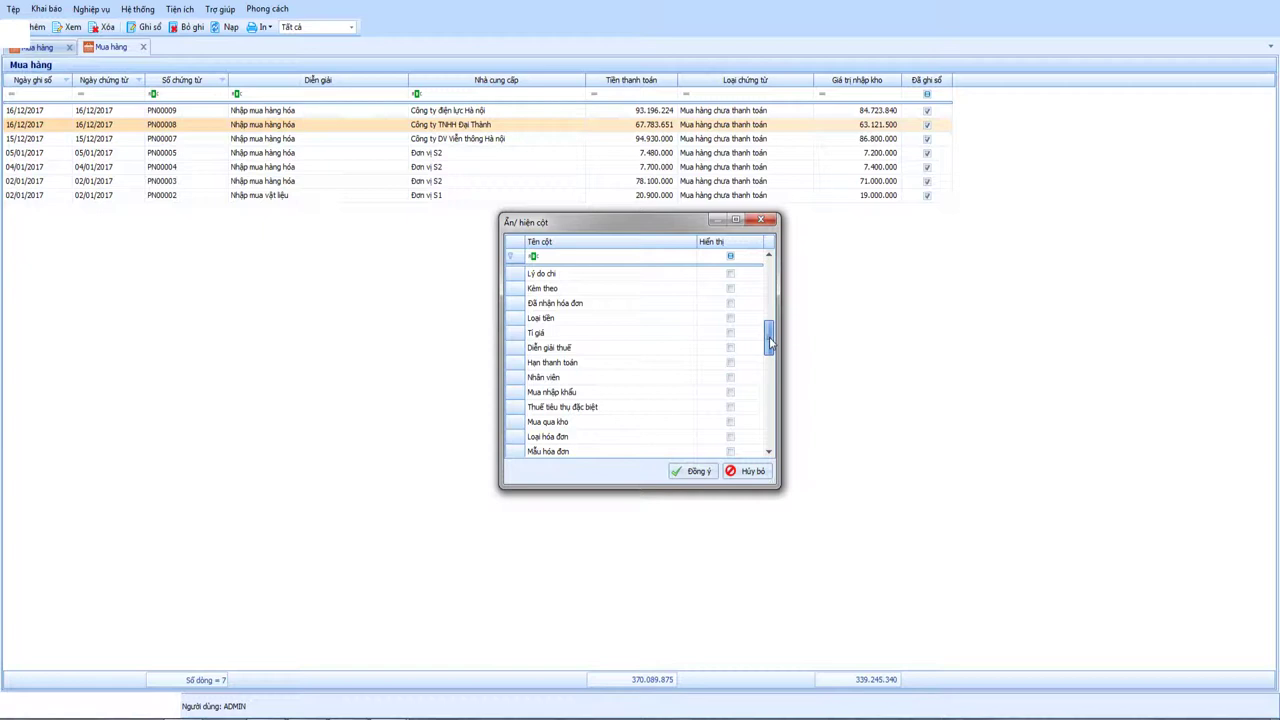
pyautogui.click(615, 302)
pyautogui.click(730, 305)
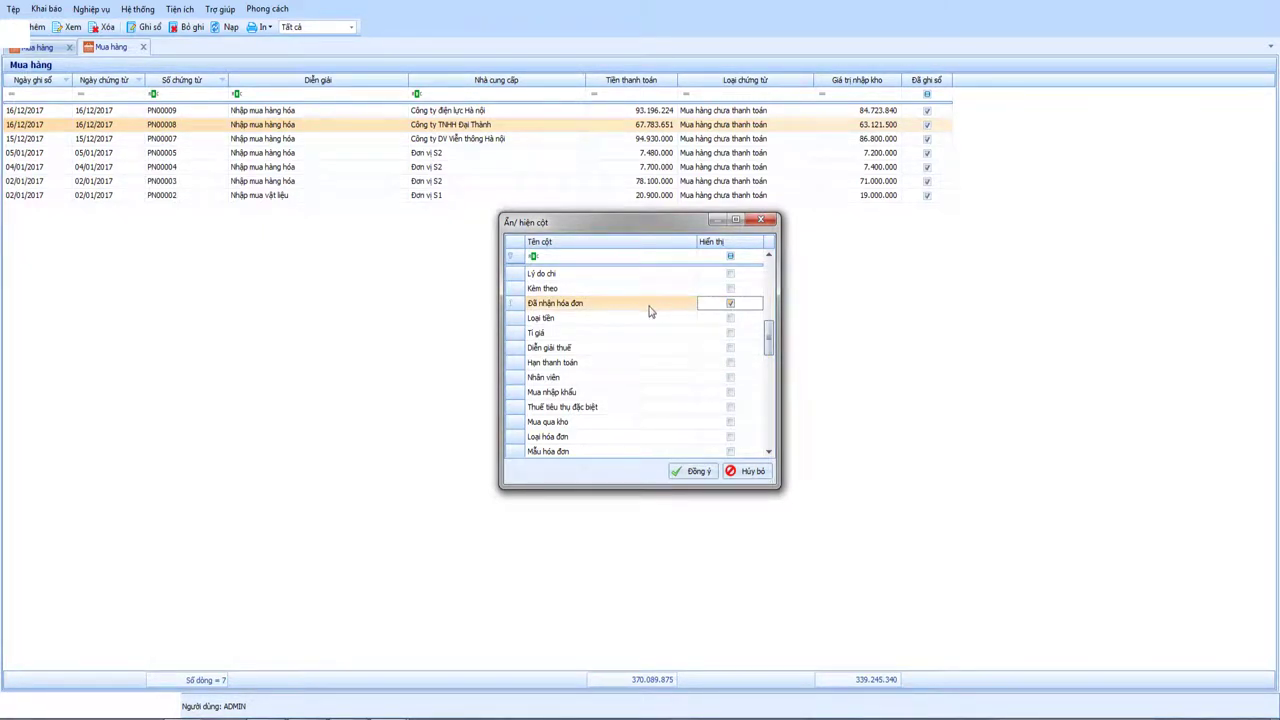
# Step: Enable display of the Thuế GTGT column and apply the column settings to the purchase list
pyautogui.moveTo(772, 340); pyautogui.dragTo(770, 411)
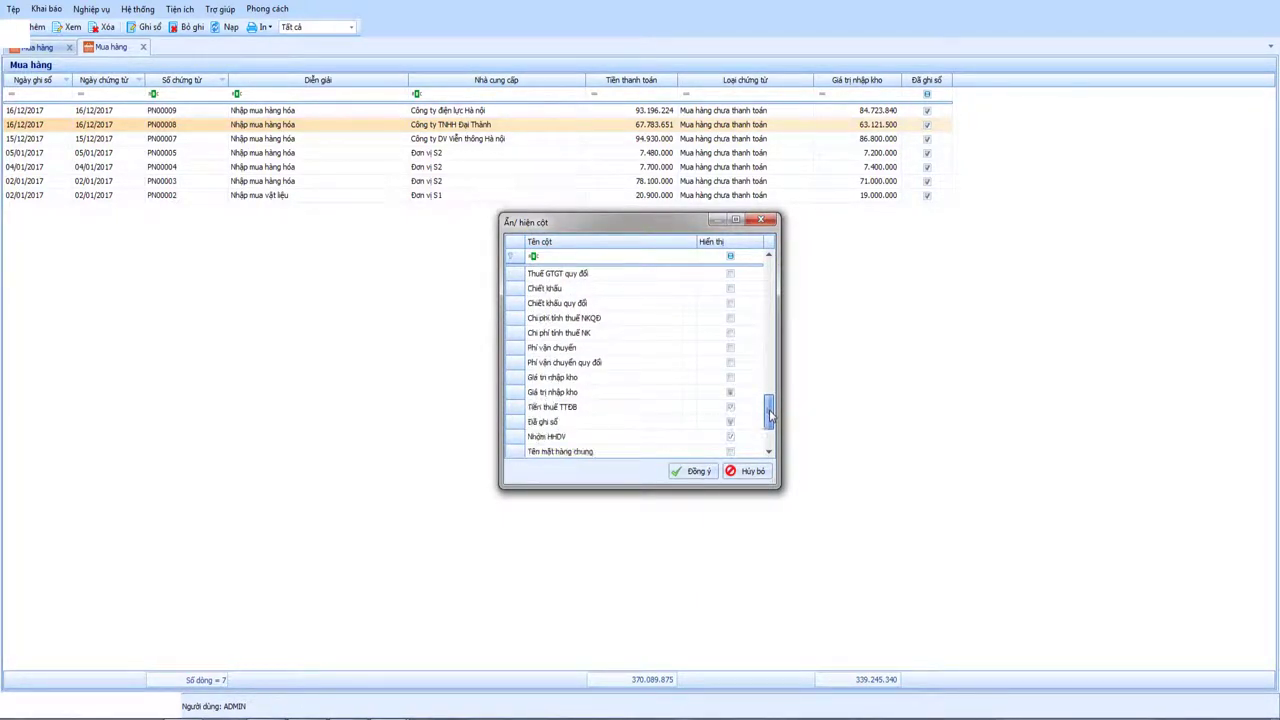
pyautogui.click(673, 396)
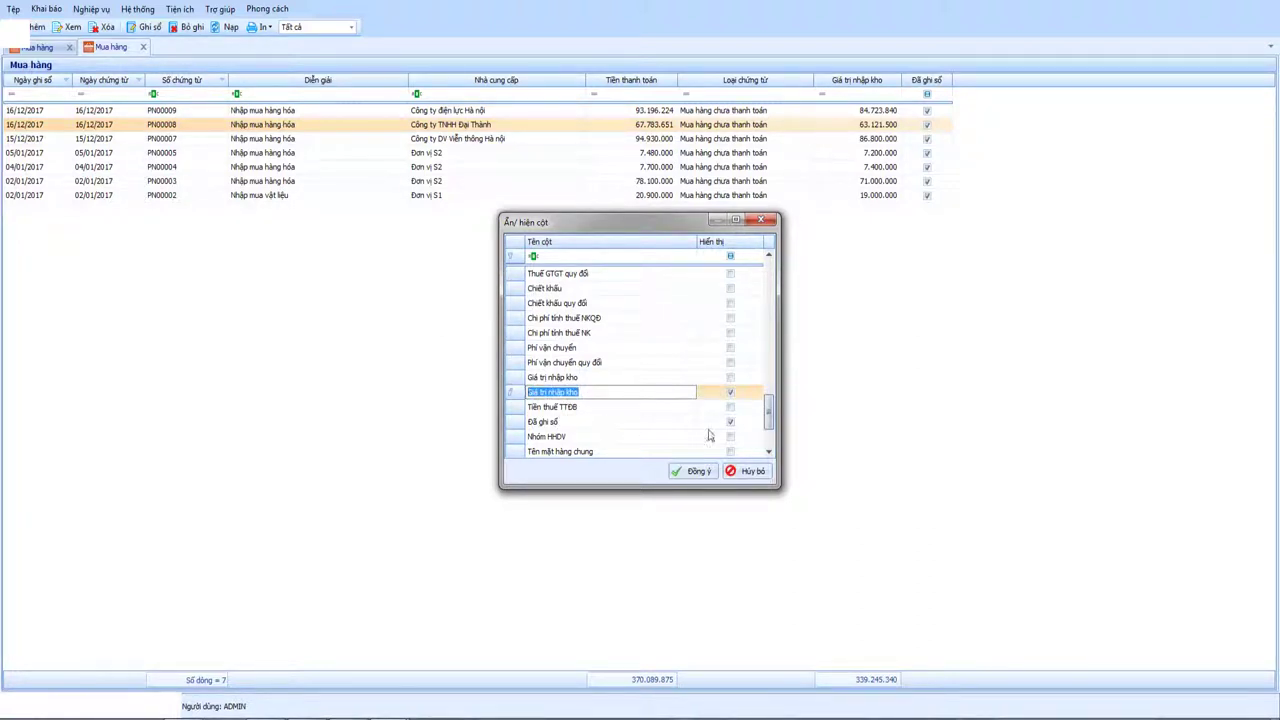
pyautogui.moveTo(770, 418); pyautogui.dragTo(770, 392)
pyautogui.click(630, 347)
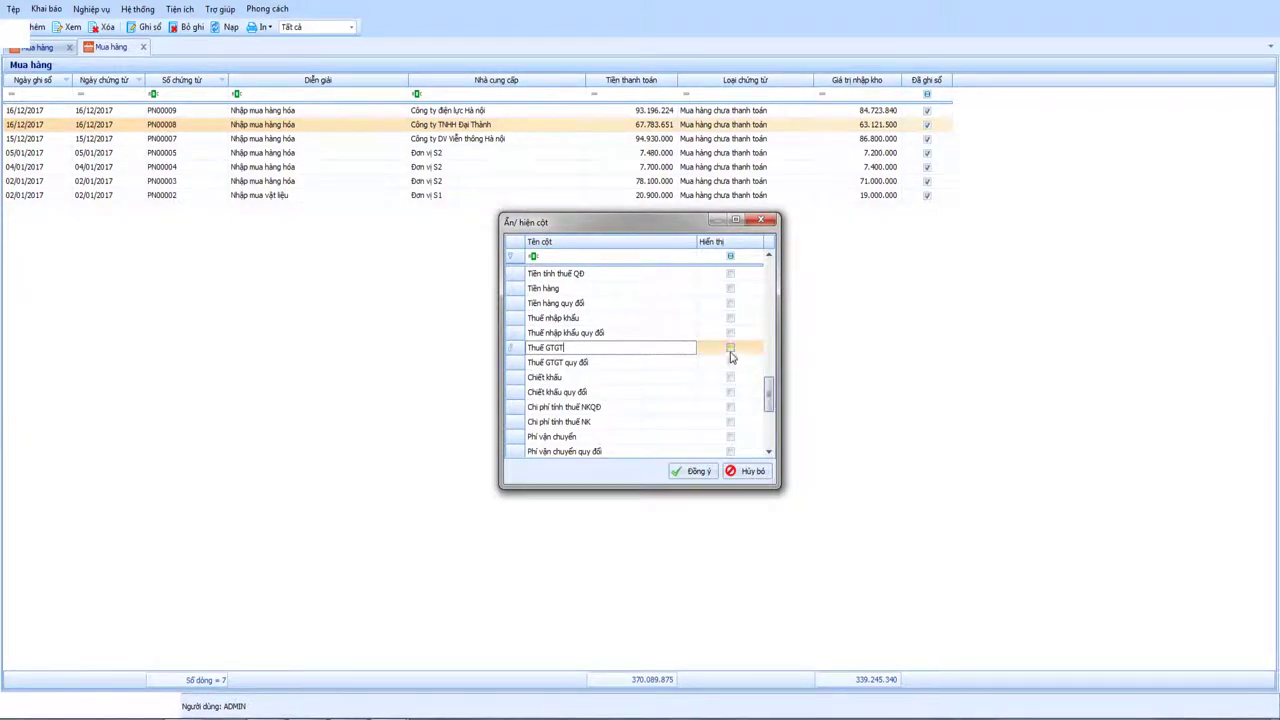
pyautogui.click(730, 347)
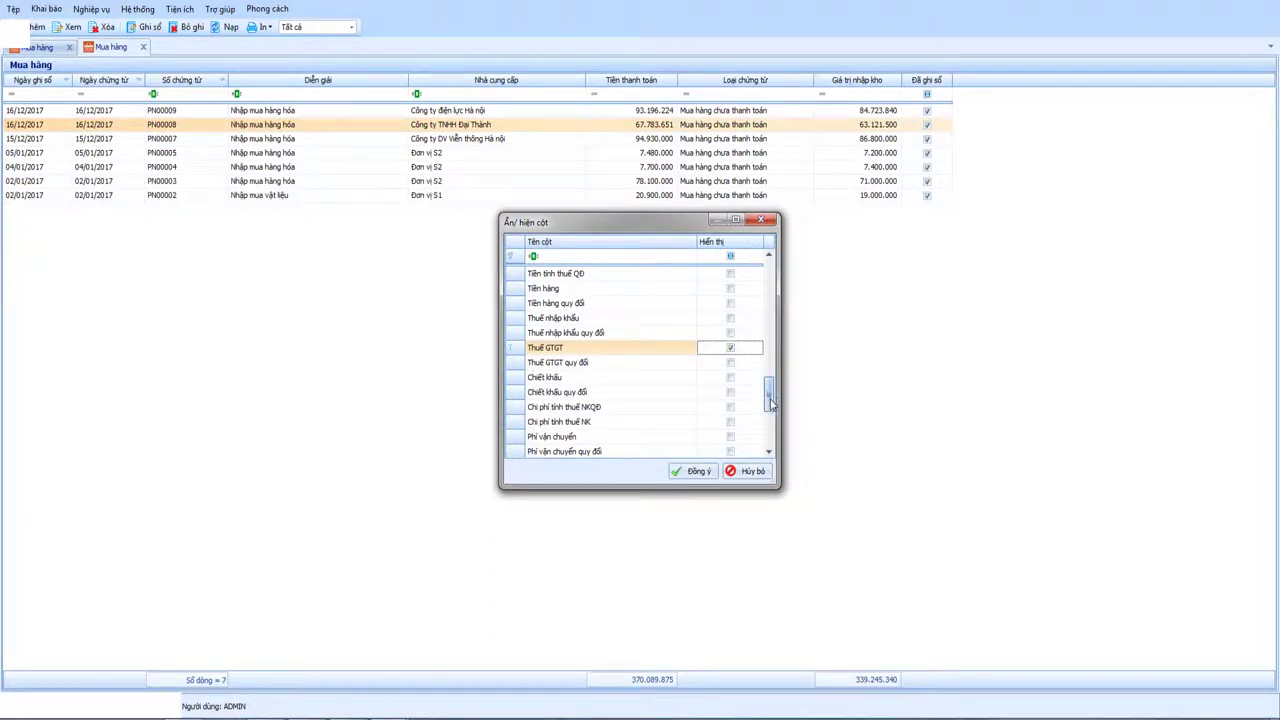
pyautogui.click(694, 471)
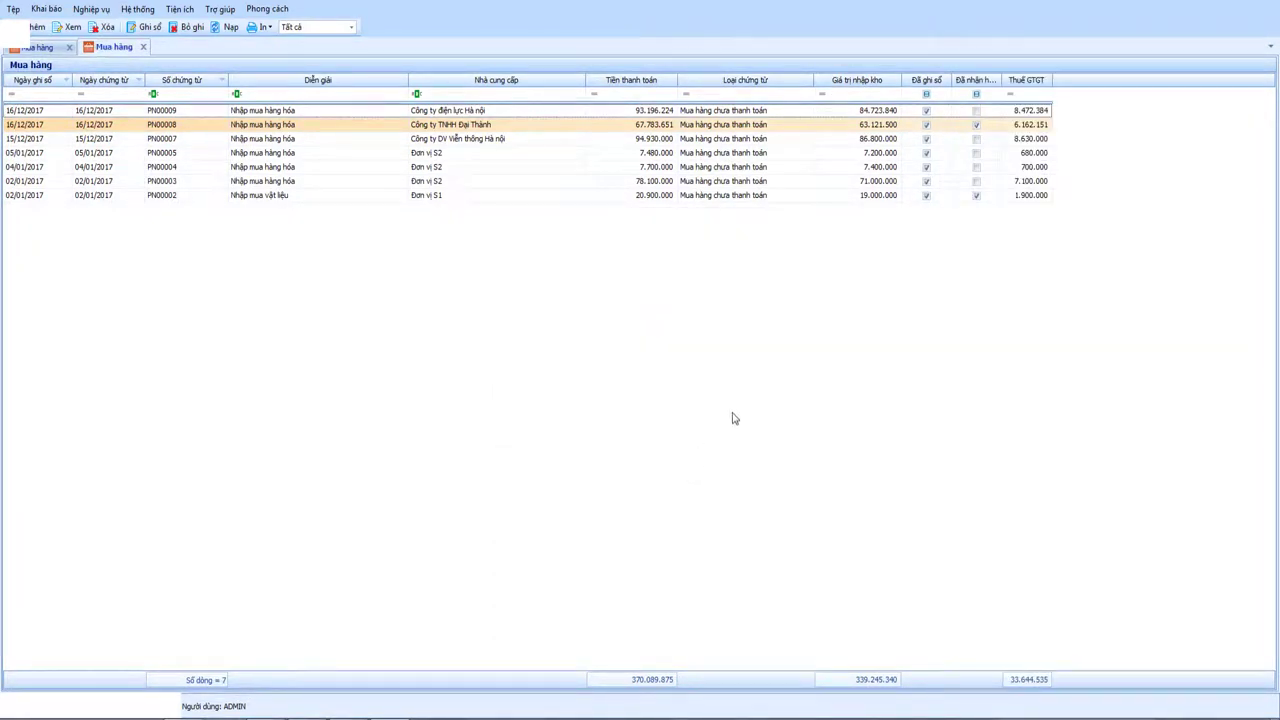
# Step: Compare the Thuế GTGT, invoice-received status and payment amounts of vouchers PN00009 and PN00008 in the purchase list
pyautogui.click(1041, 110)
pyautogui.click(1033, 126)
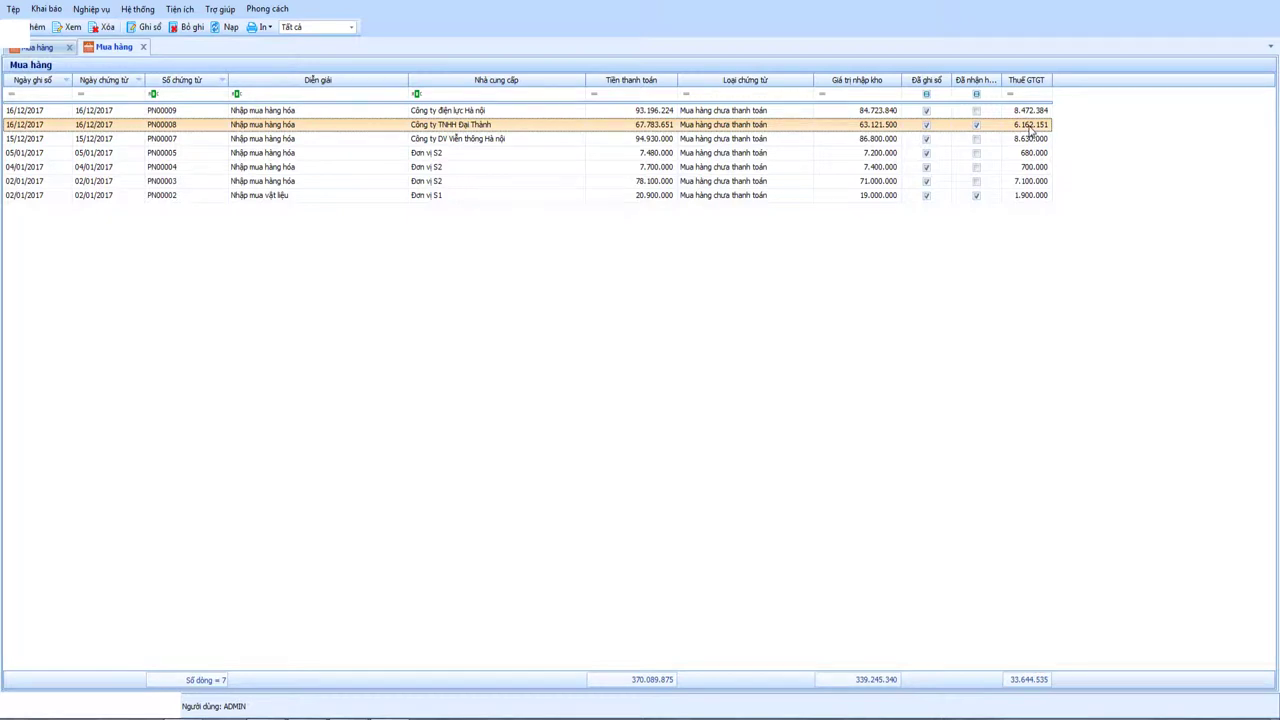
pyautogui.click(1041, 111)
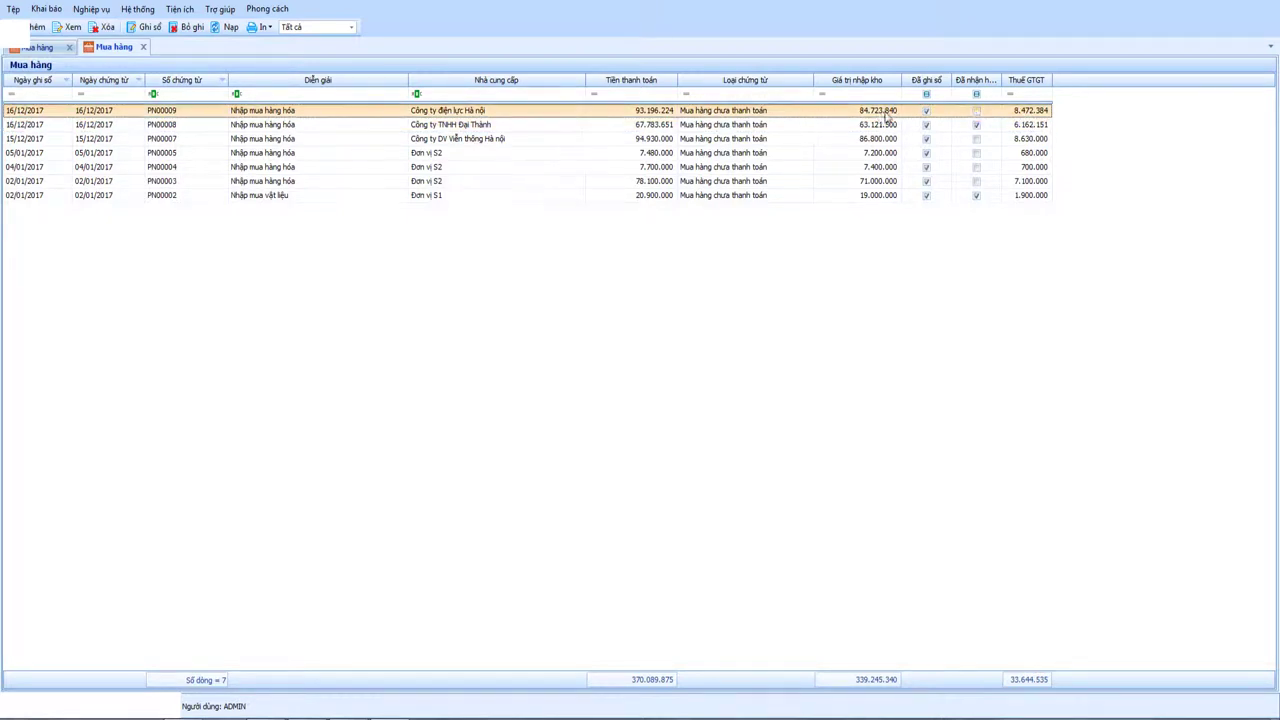
pyautogui.click(1041, 124)
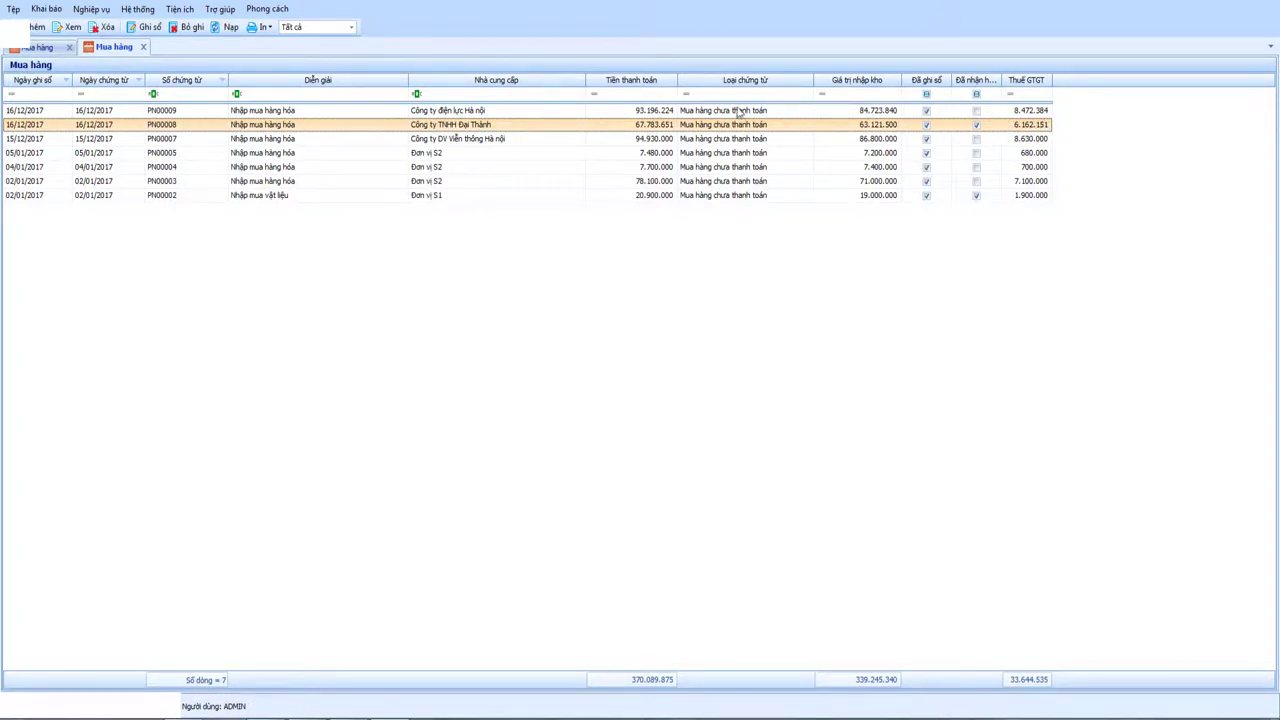
pyautogui.click(646, 112)
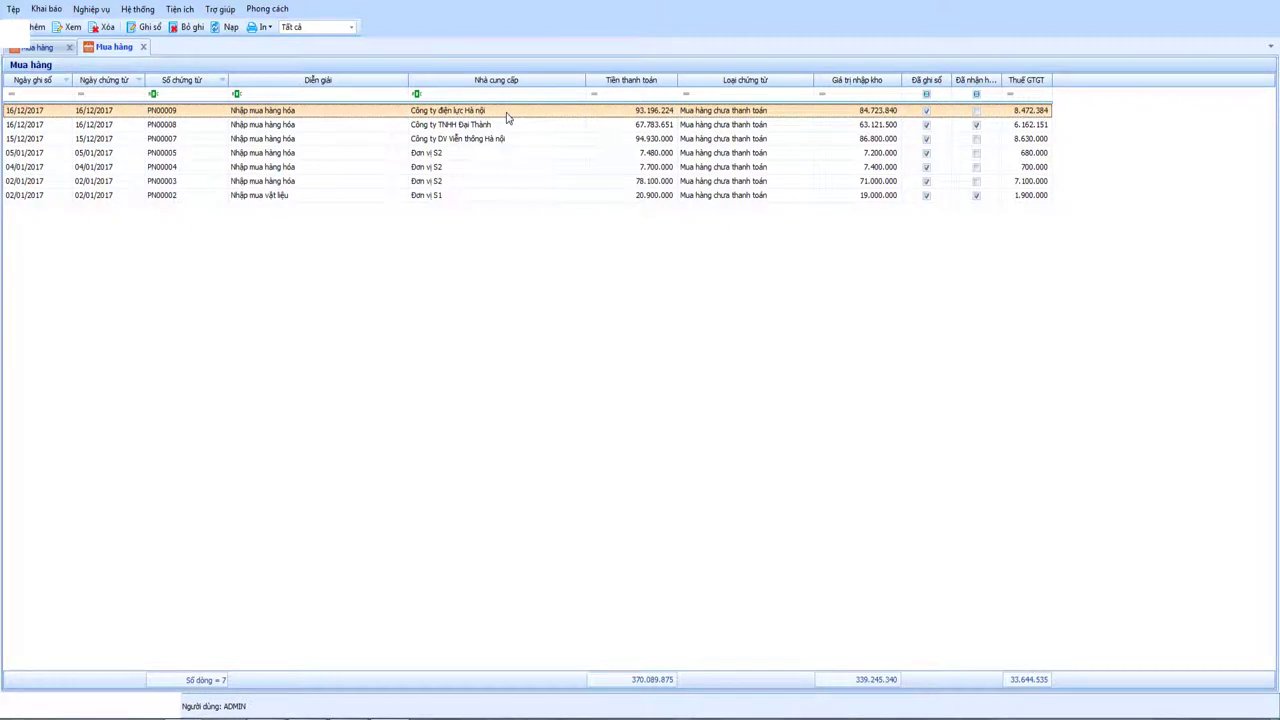
# Step: Close the purchase list and open the Nhận hóa đơn function of the purchasing module
pyautogui.click(90, 12)
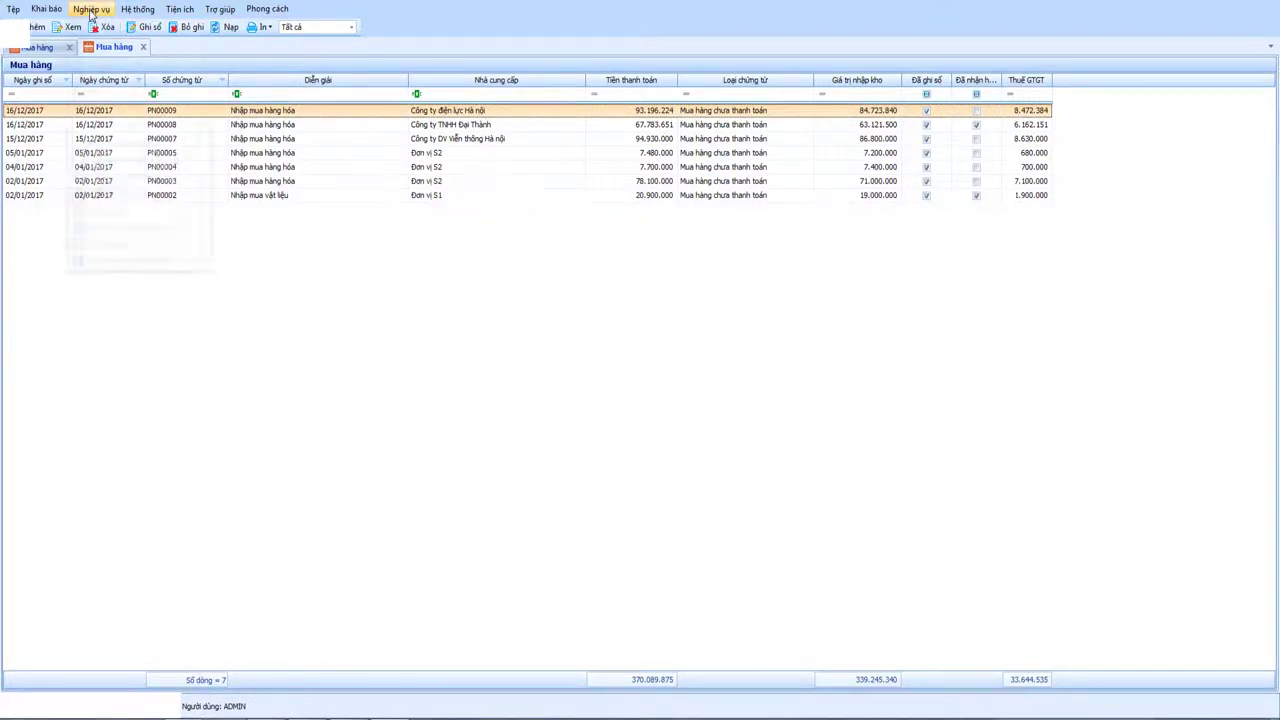
pyautogui.click(286, 223)
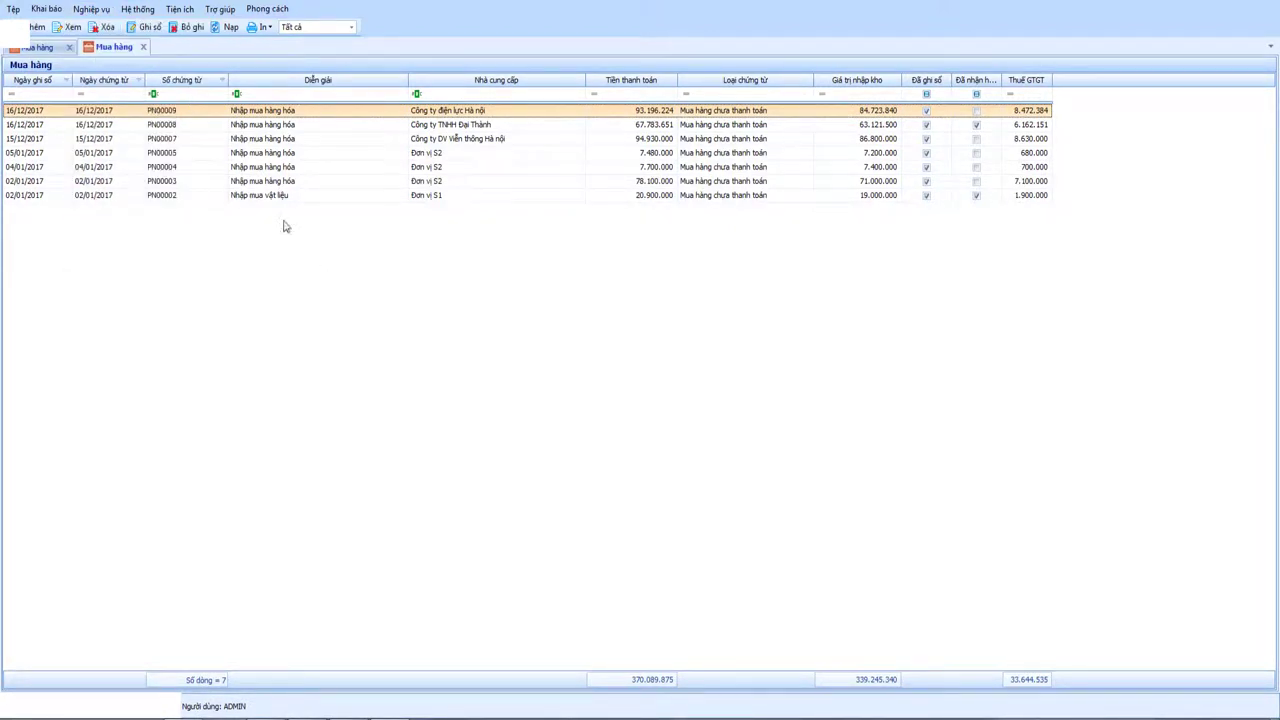
pyautogui.click(140, 46)
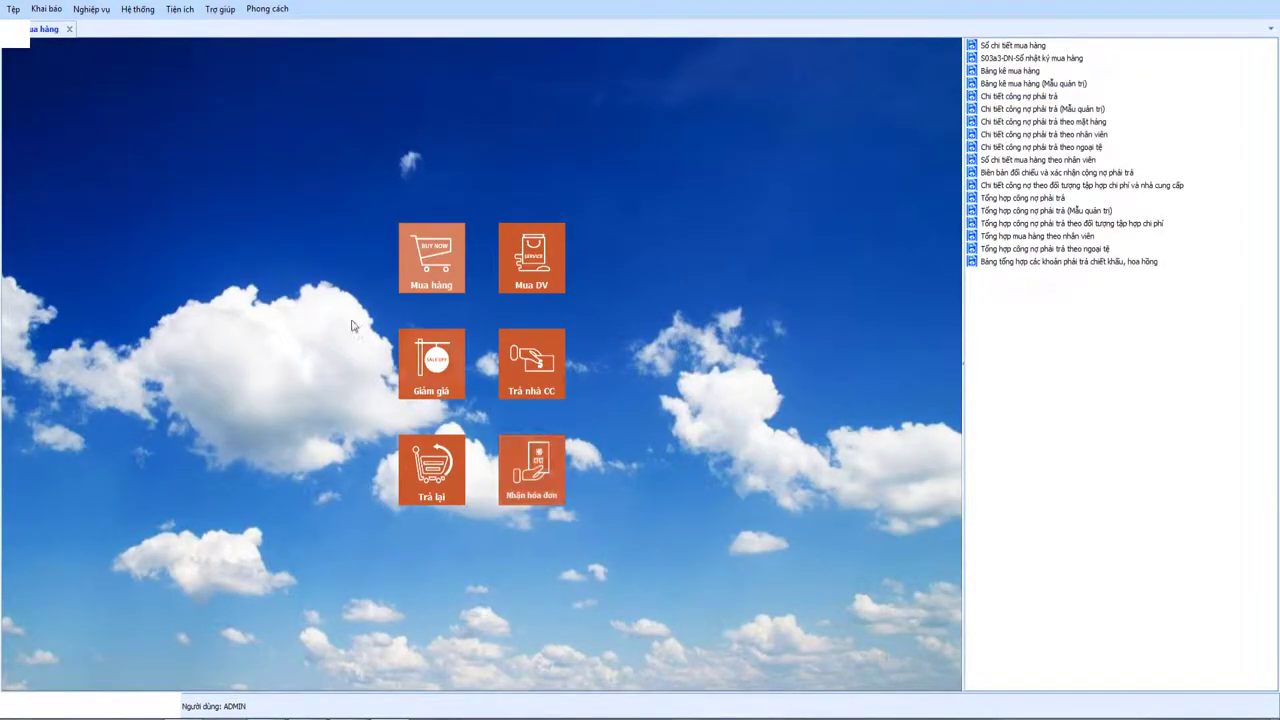
pyautogui.click(91, 10)
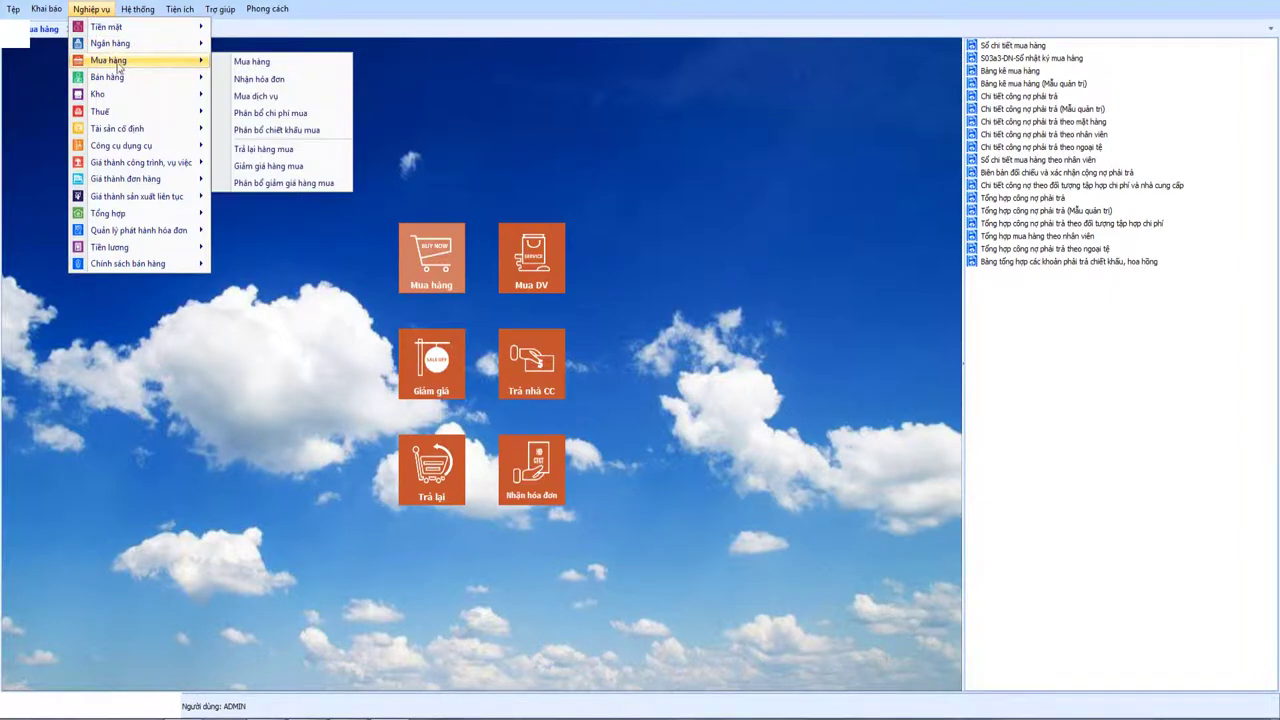
pyautogui.click(350, 350)
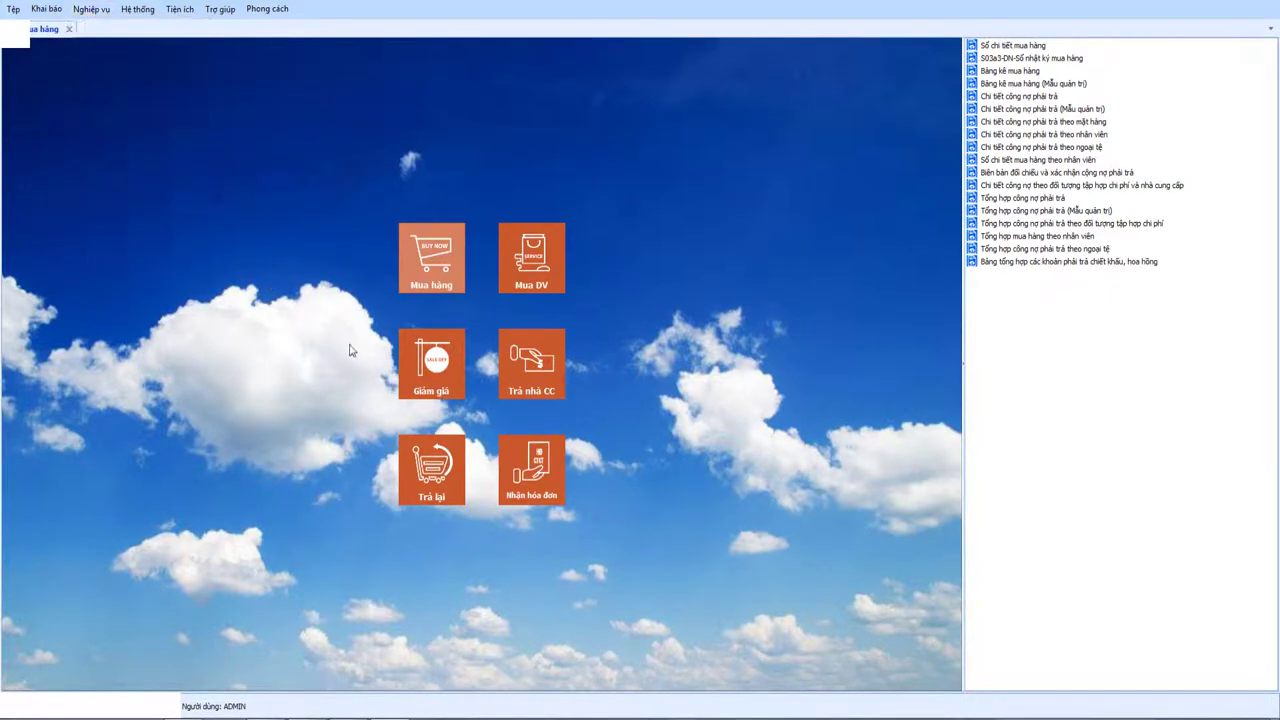
pyautogui.click(535, 474)
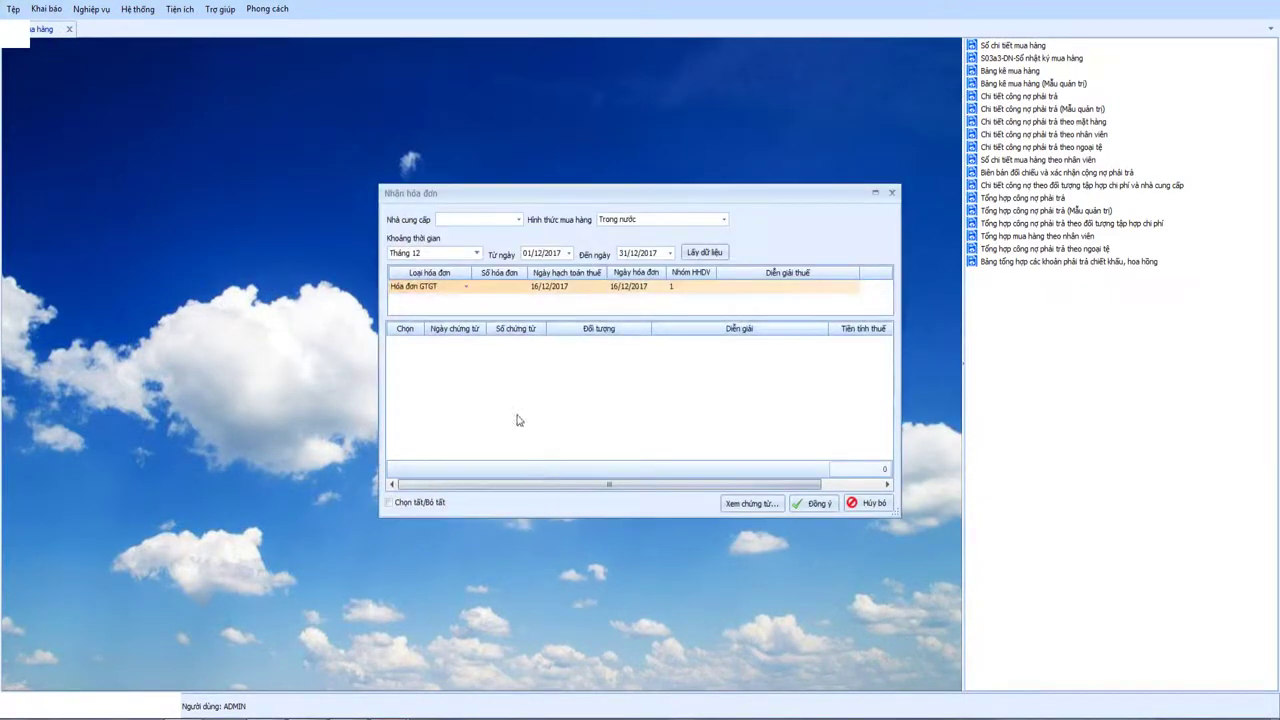
# Step: Select DL01 as the supplier for receiving invoices and move the Nhận hóa đơn window aside
pyautogui.click(519, 220)
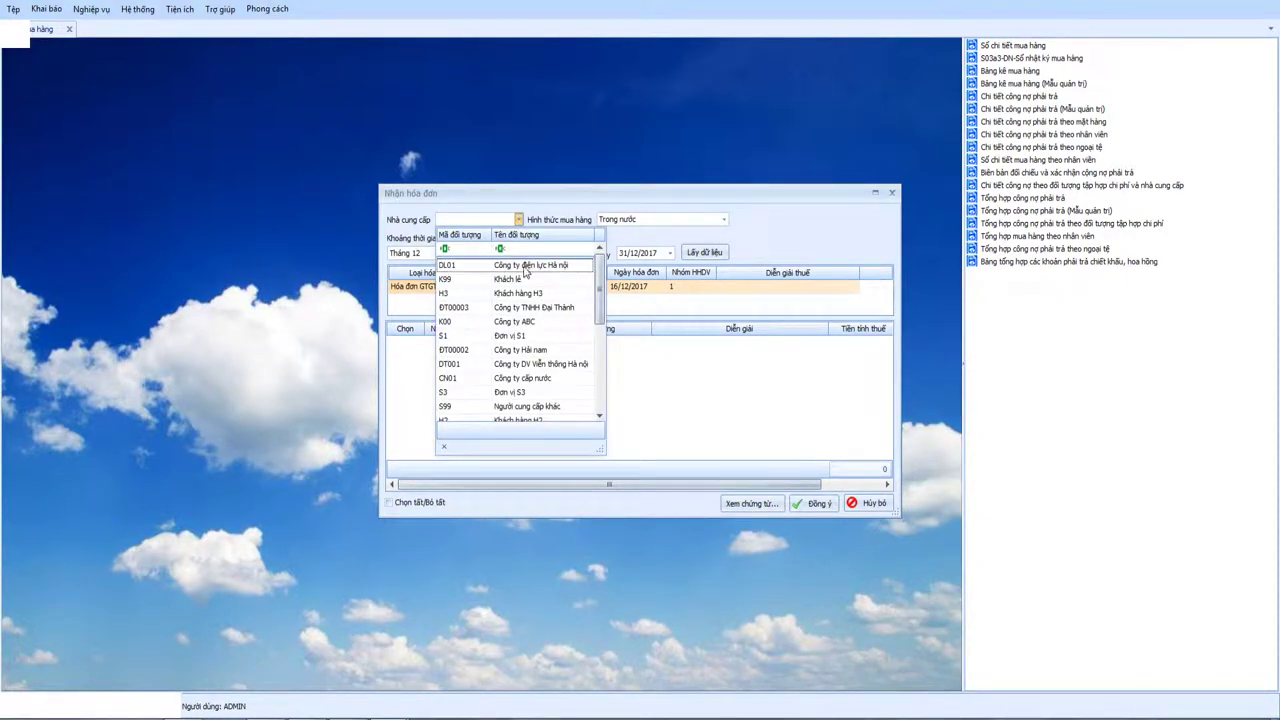
pyautogui.click(443, 252)
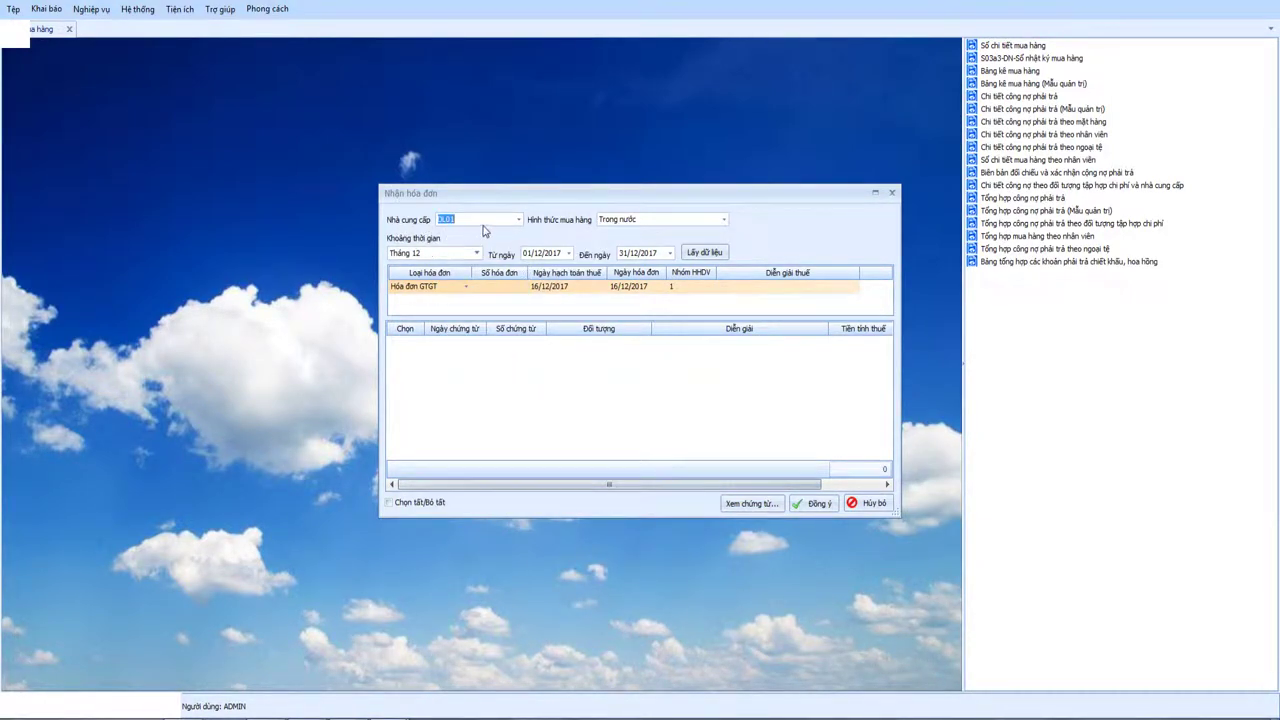
pyautogui.moveTo(587, 200); pyautogui.dragTo(513, 200)
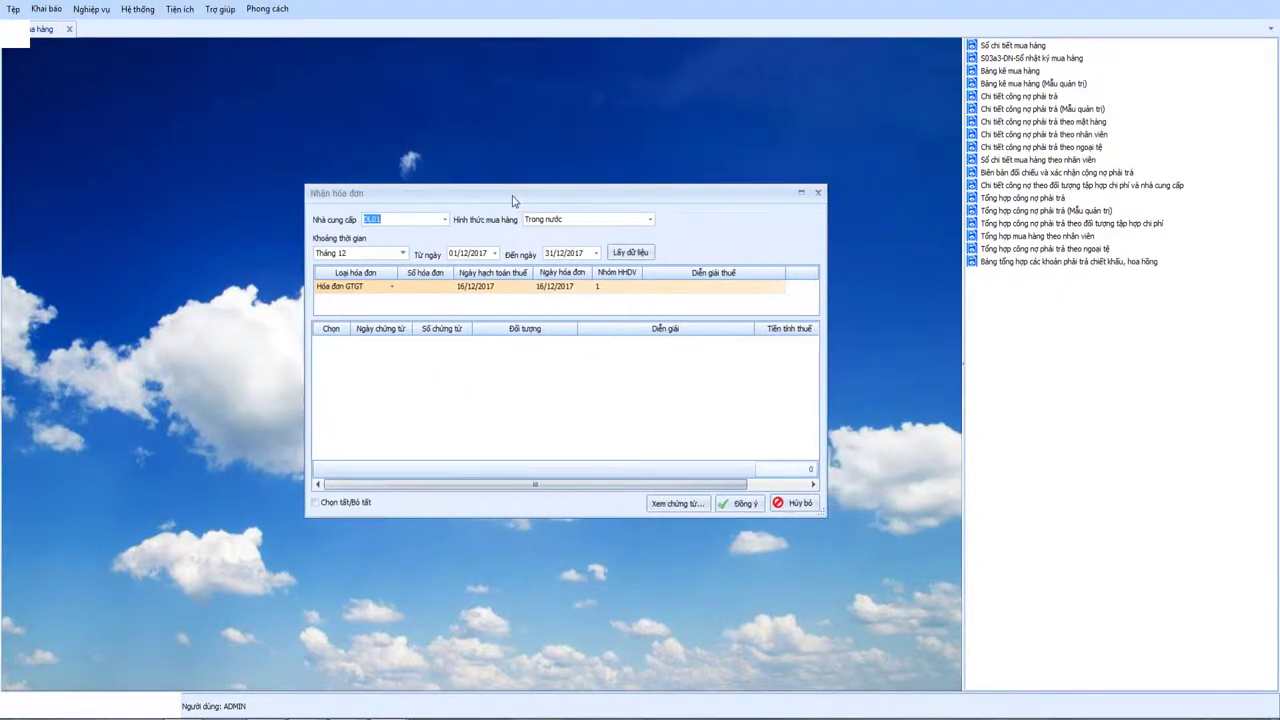
# Step: Load the supplier's vouchers for period Tháng 12 with purchase type Trong nước
pyautogui.click(402, 254)
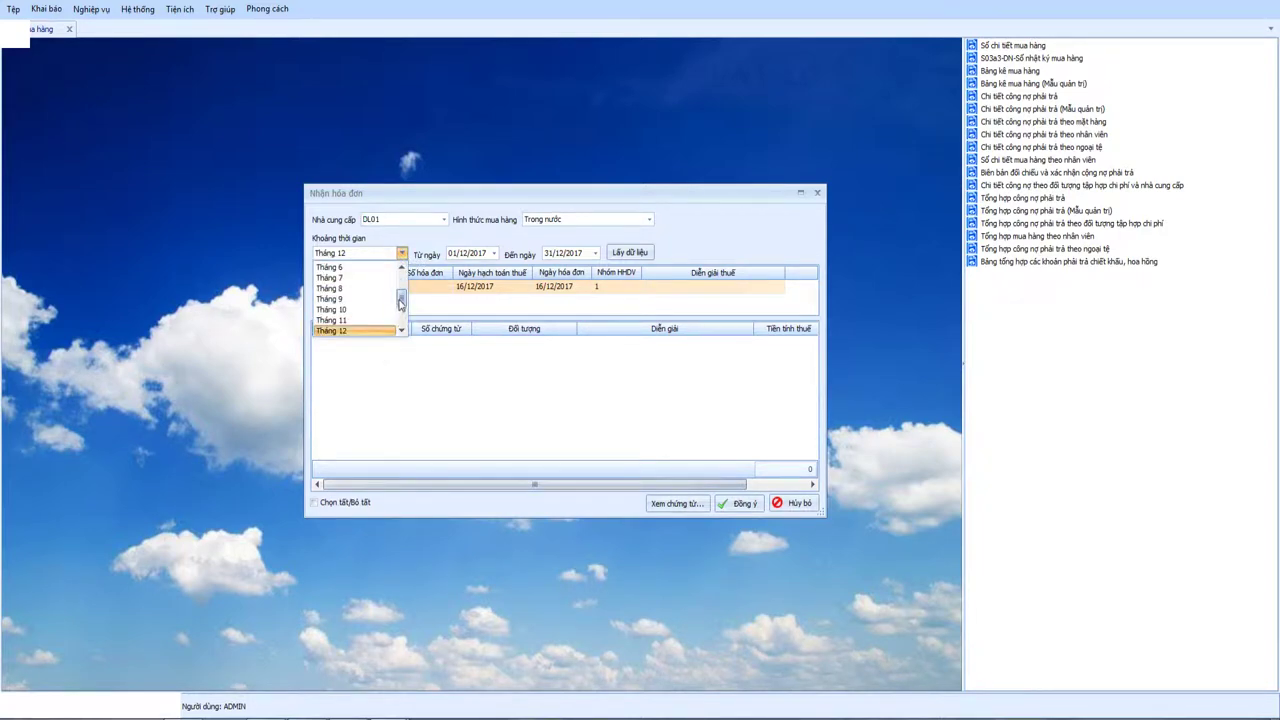
pyautogui.scroll(3, 400, 303)
pyautogui.click(485, 236)
pyautogui.click(610, 220)
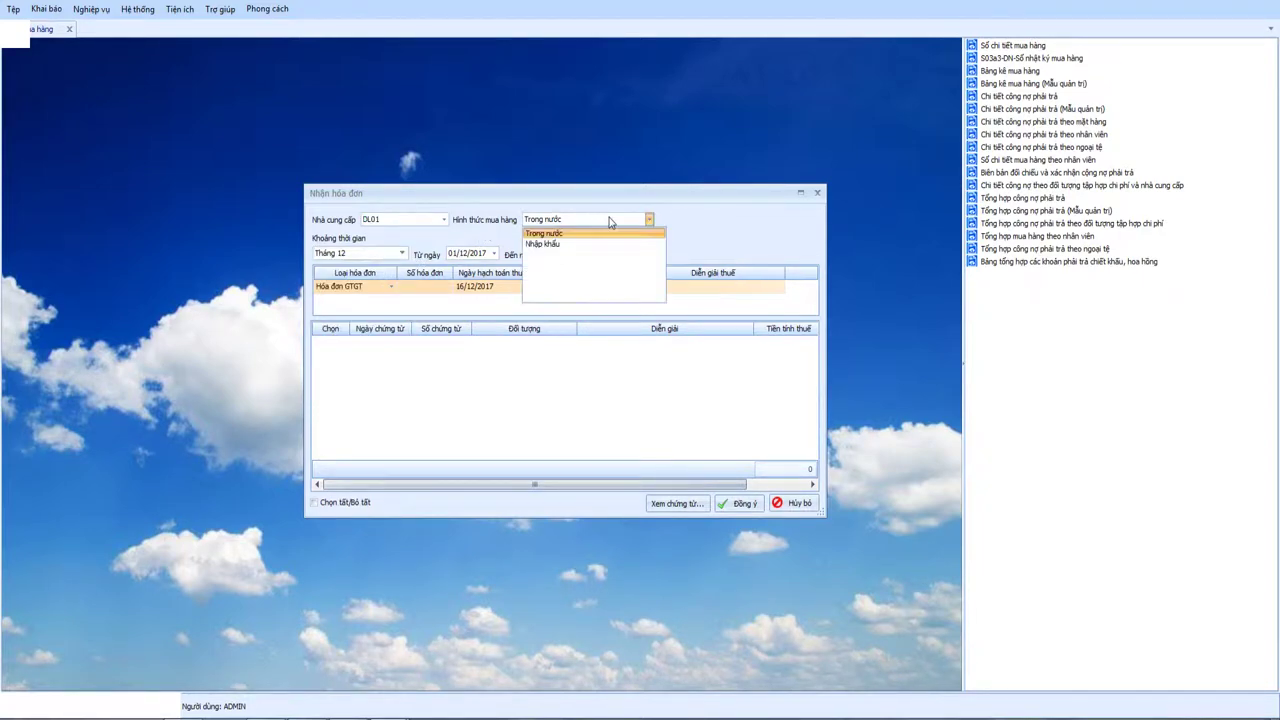
pyautogui.click(585, 233)
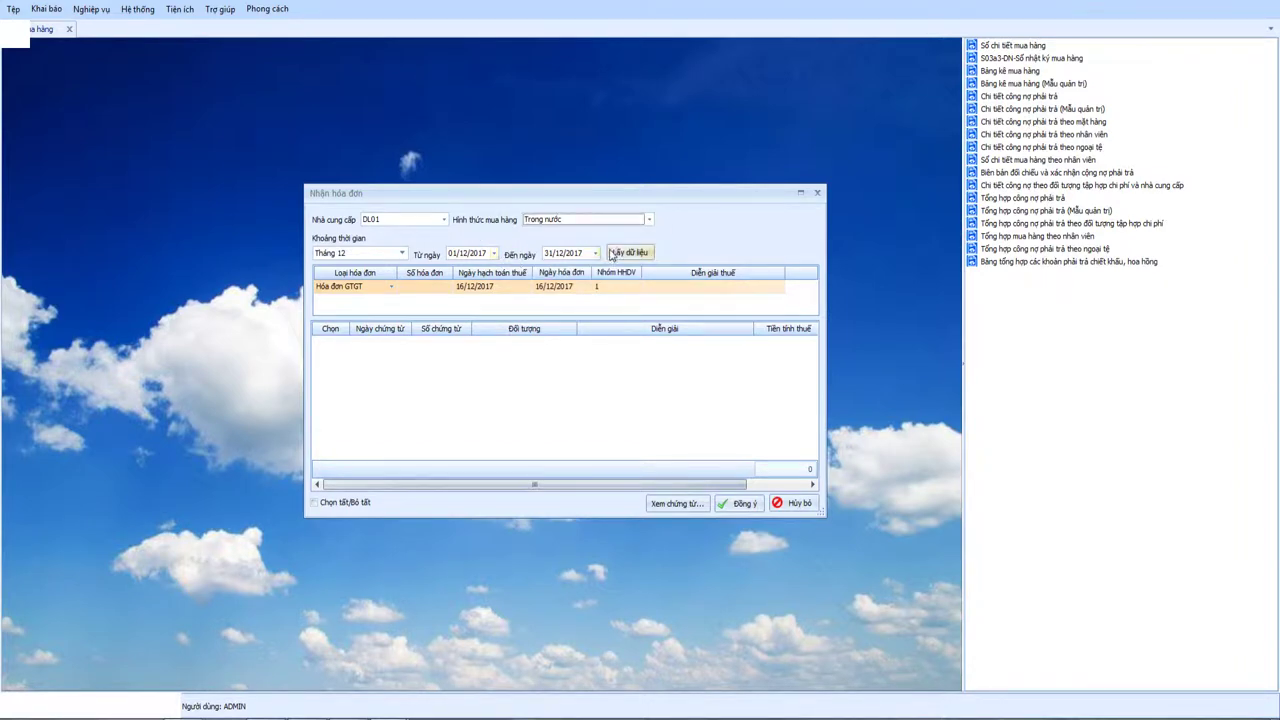
pyautogui.click(611, 254)
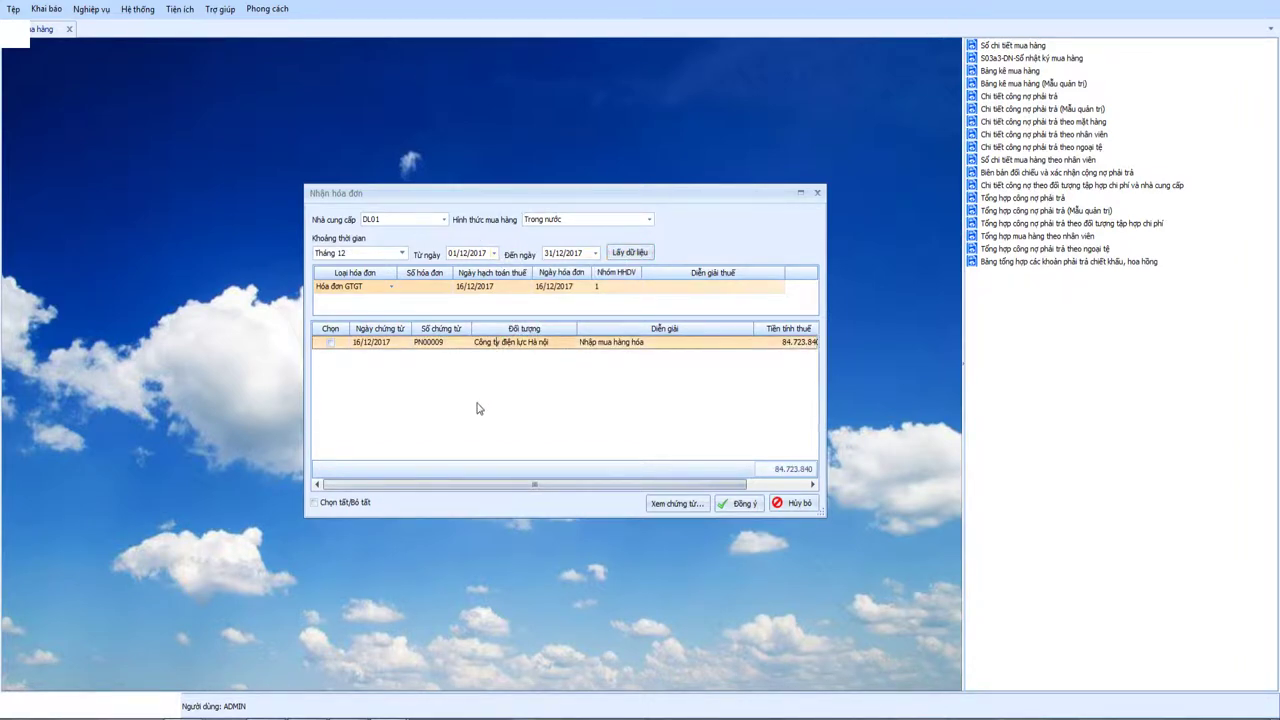
# Step: Narrow the Diễn giải column in the voucher grid and tick voucher PN00009 by selecting all listed vouchers
pyautogui.moveTo(753, 328); pyautogui.dragTo(665, 328)
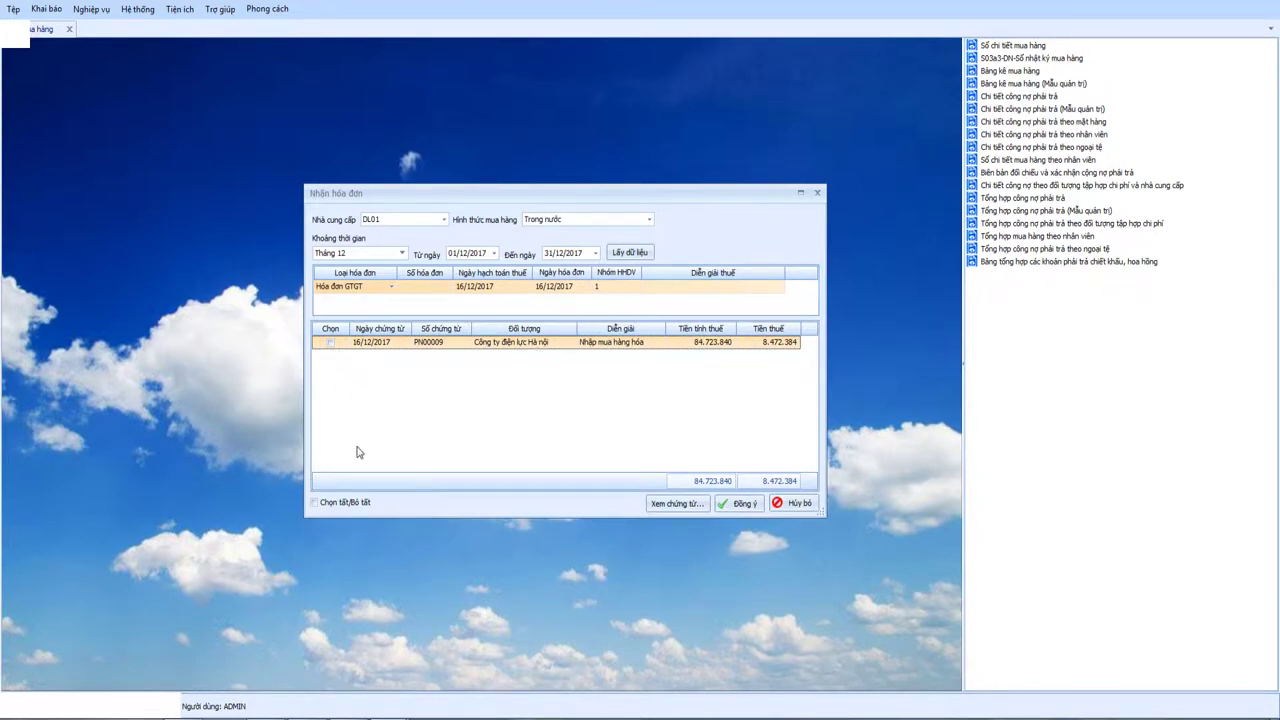
pyautogui.click(314, 503)
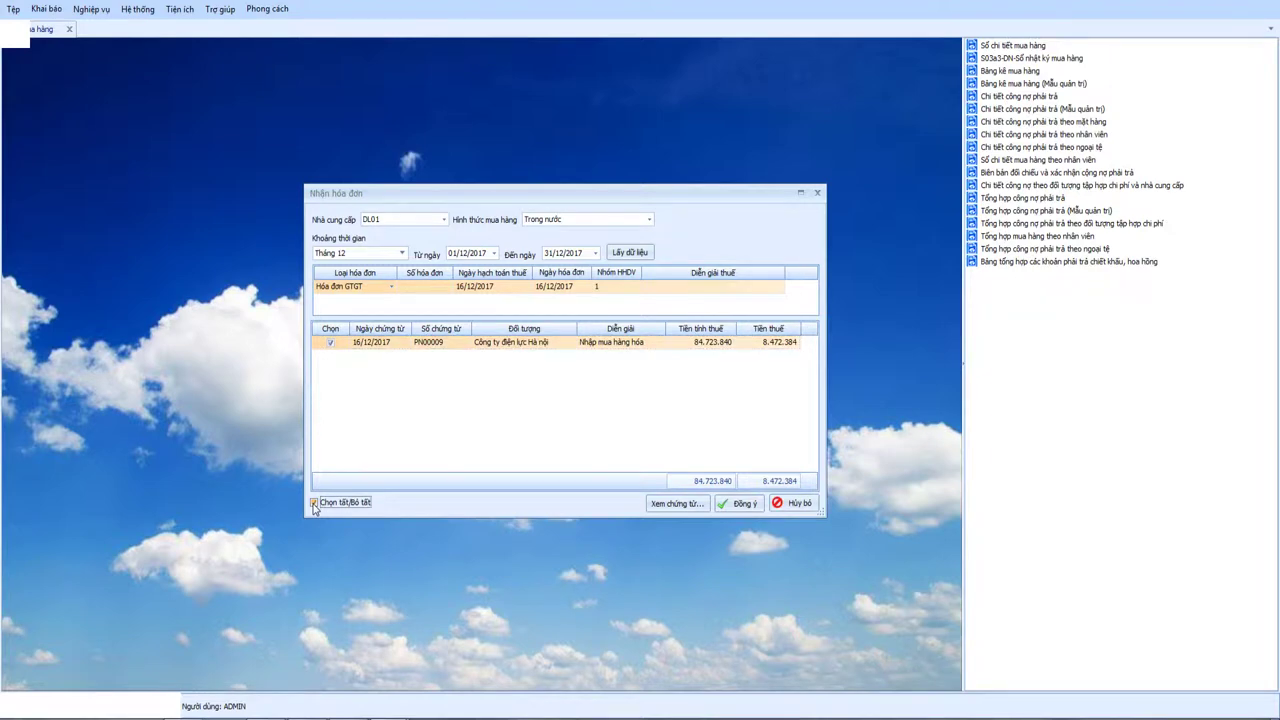
pyautogui.click(484, 346)
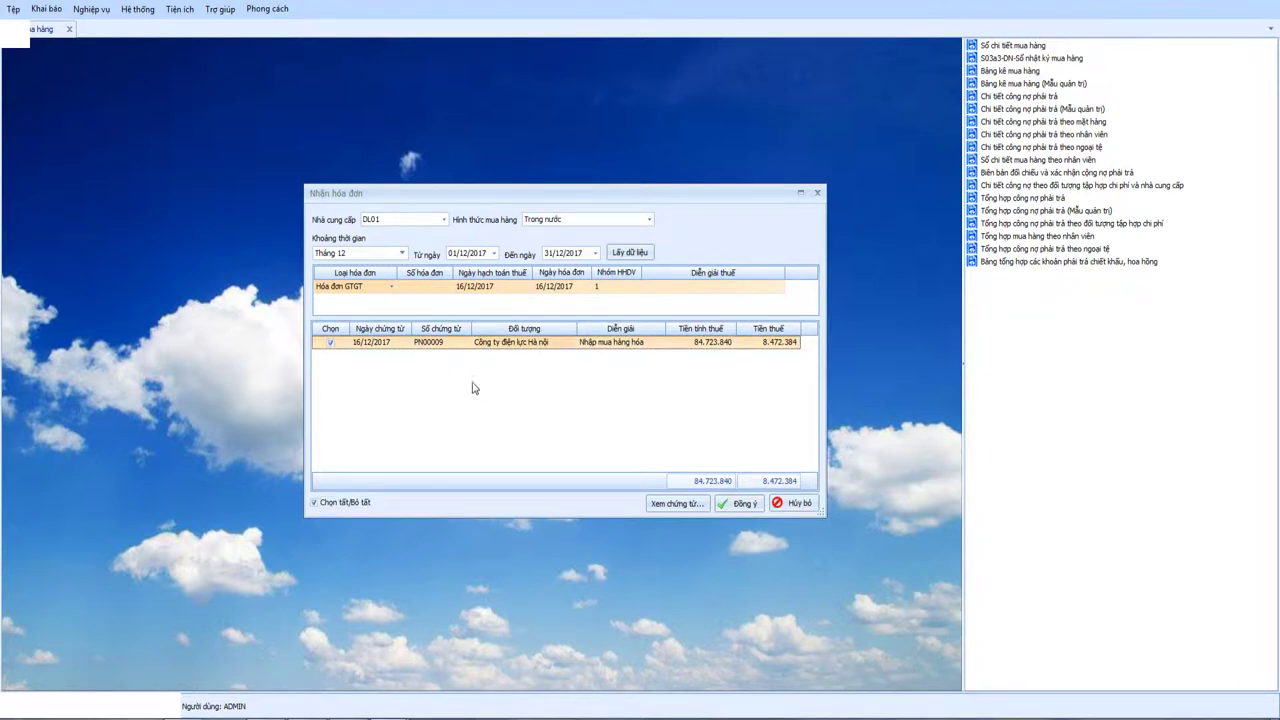
pyautogui.click(332, 345)
# Step: Enter invoice number 0567894 and set the tax posting date (Ngày hạch toán thuế) to 18/12/2017 on the invoice line
pyautogui.click(431, 288)
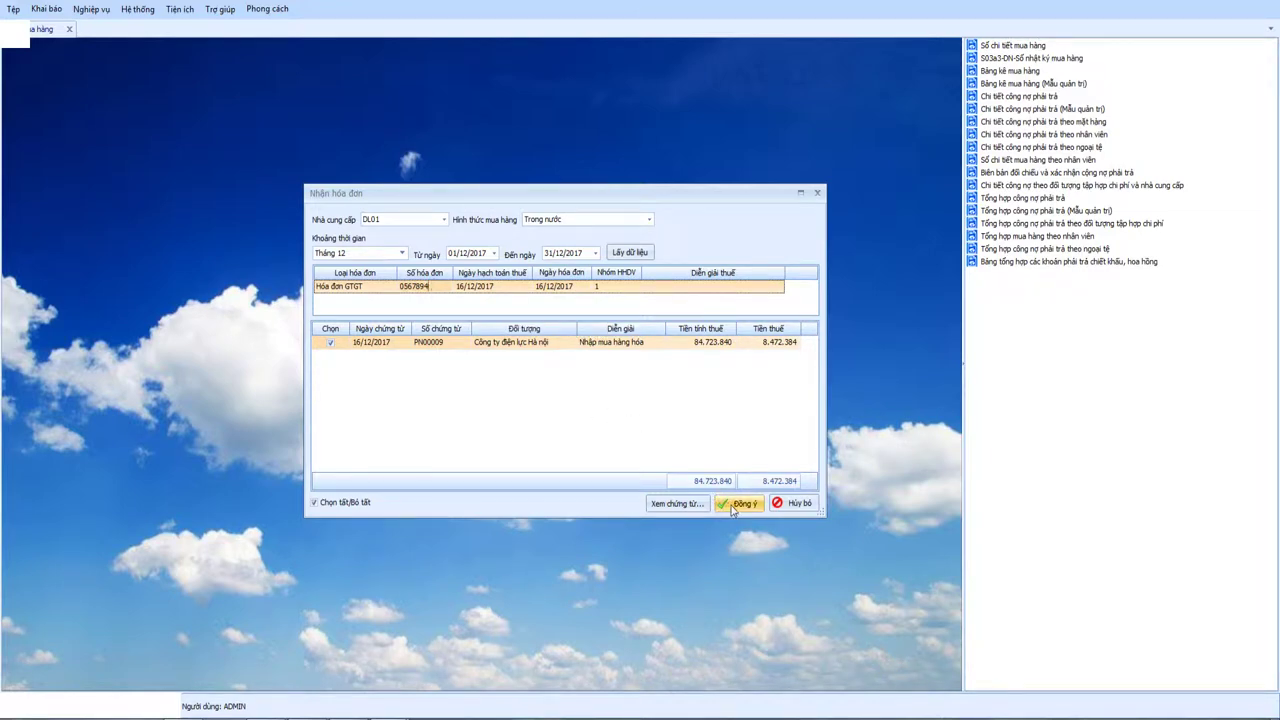
pyautogui.press('Tab')
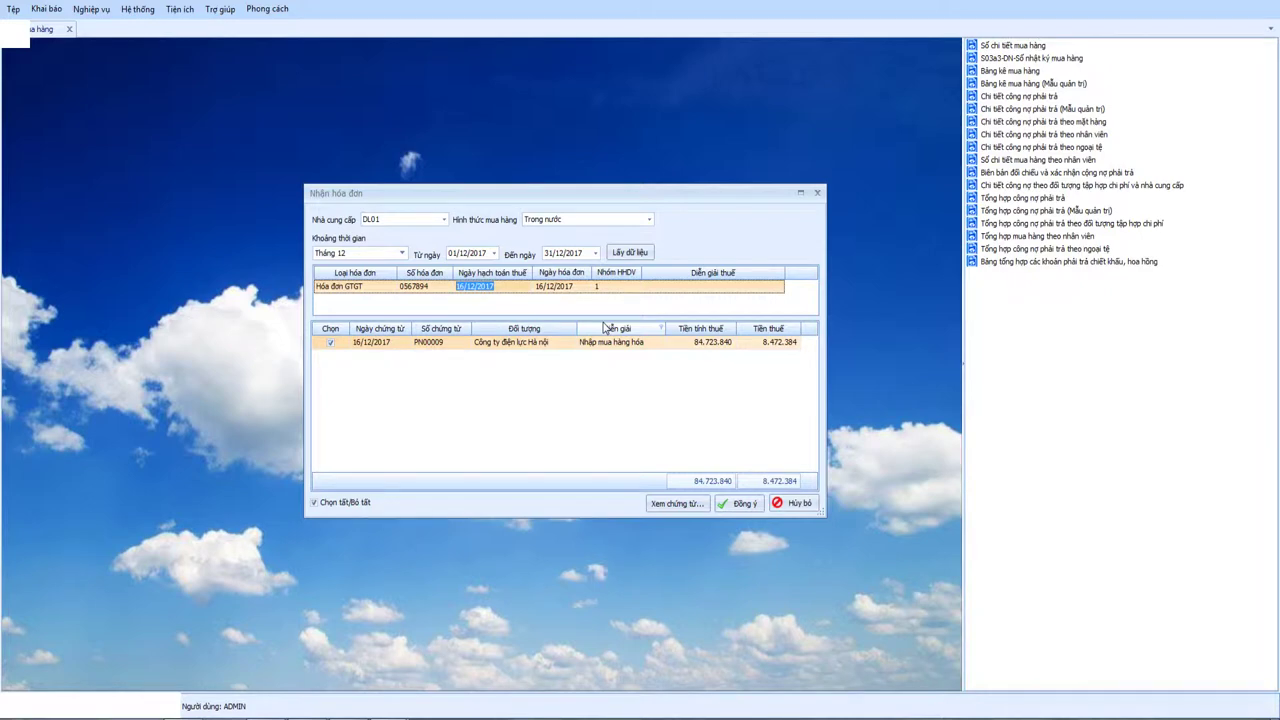
pyautogui.write('18')
pyautogui.press('Tab')
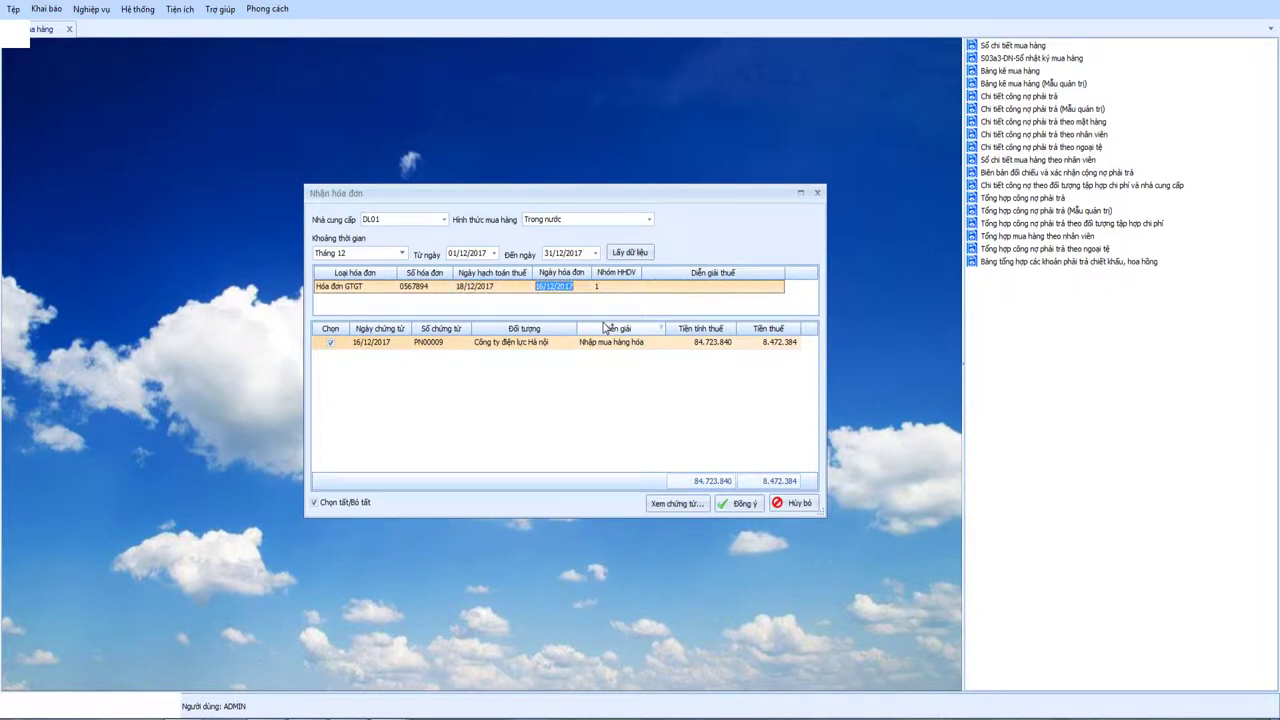
# Step: Apply the invoice details to the selected voucher and close the Nhận hóa đơn window
pyautogui.click(742, 504)
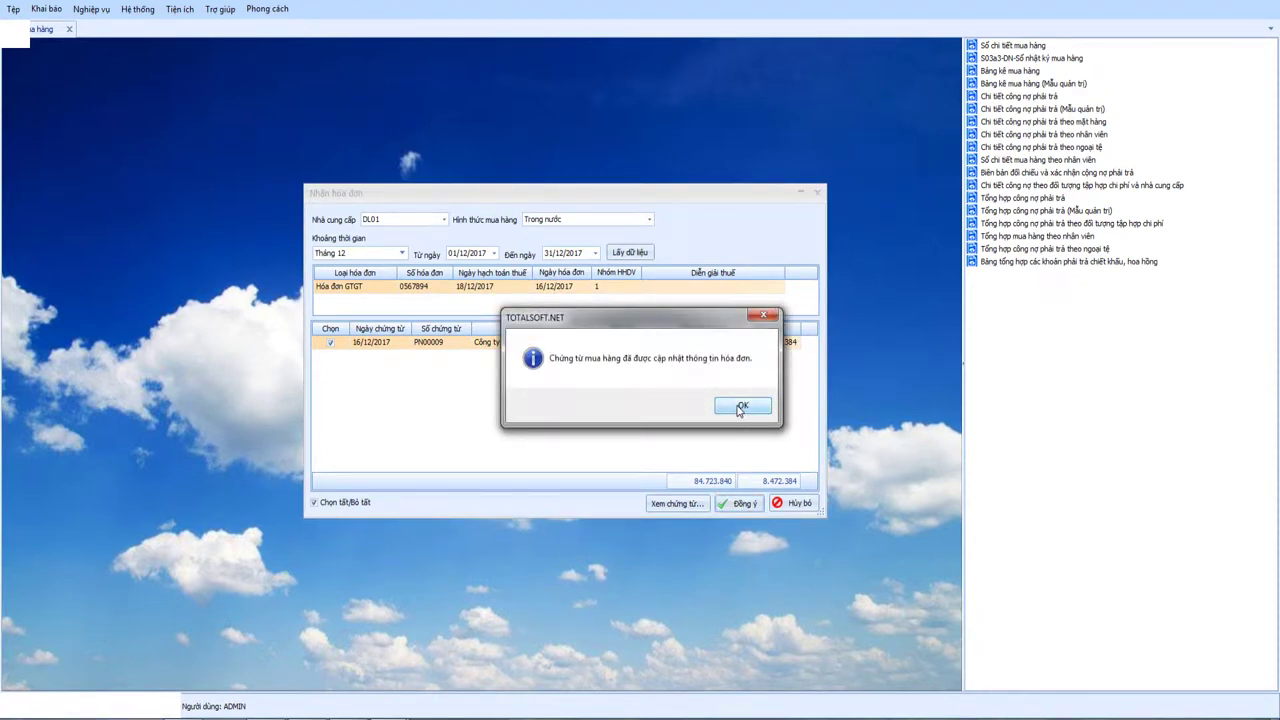
pyautogui.click(741, 407)
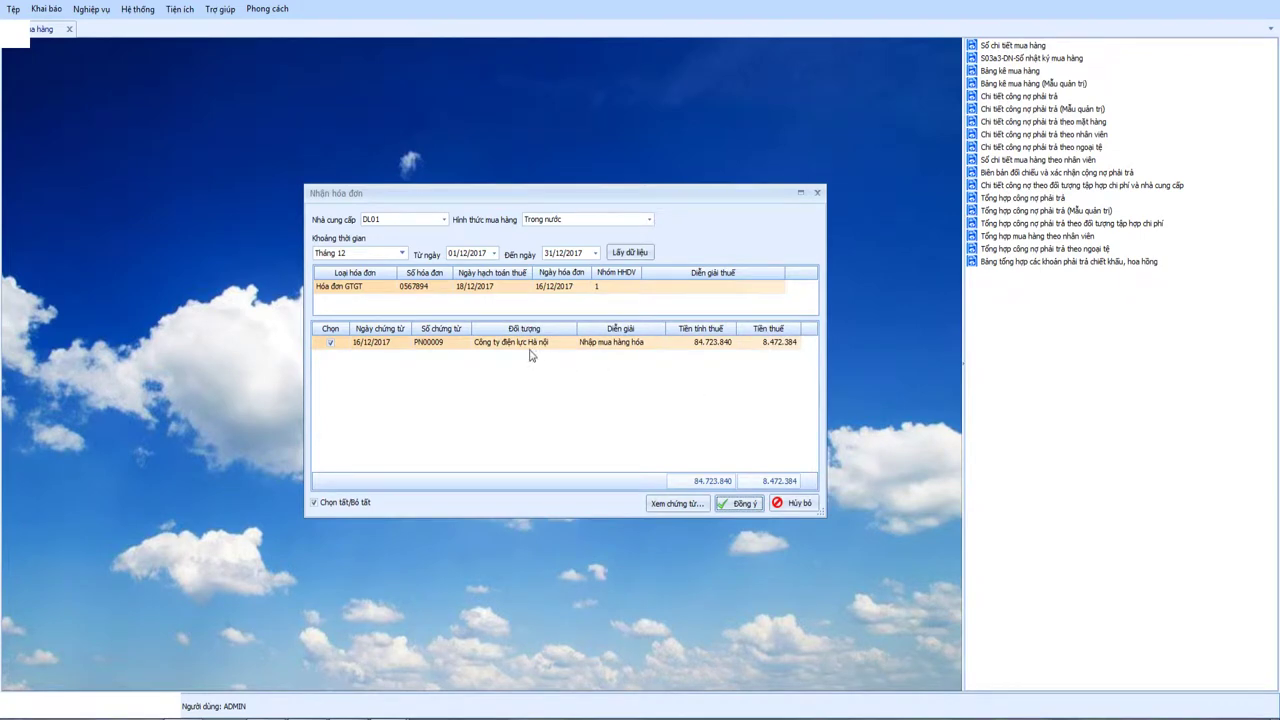
pyautogui.click(796, 504)
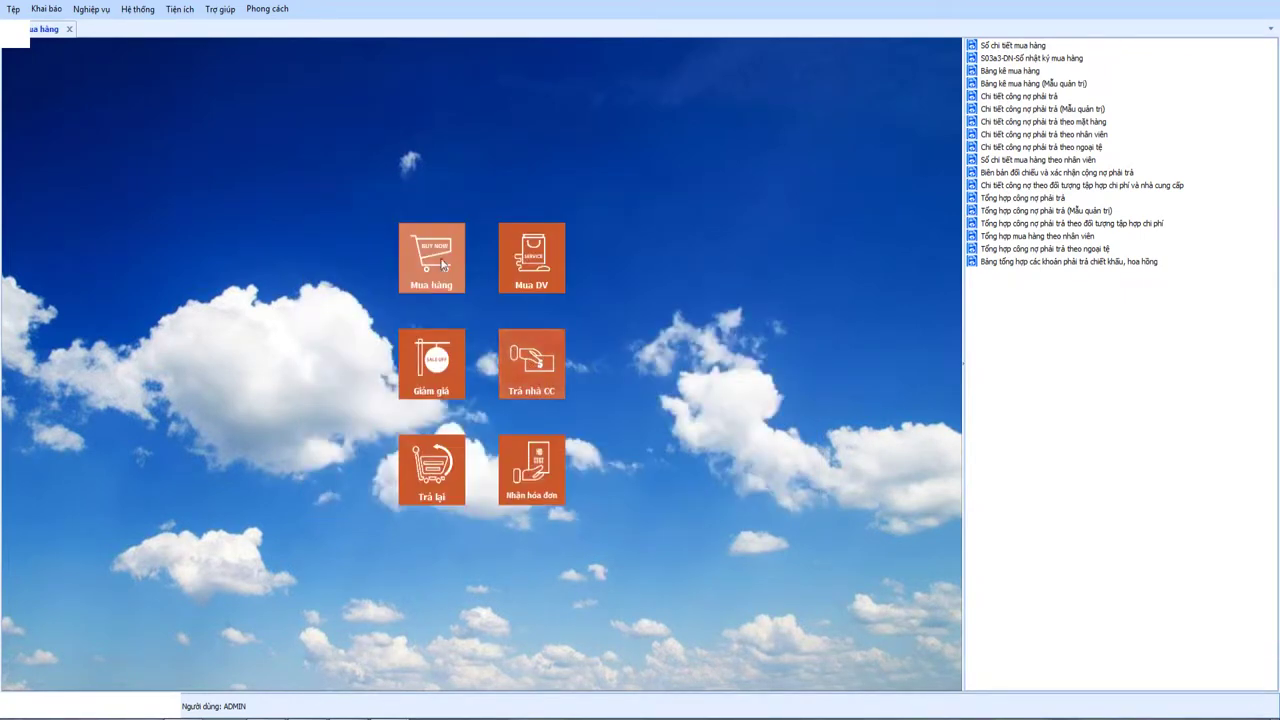
# Step: Open the Mua hàng list and accept its column visibility settings with Số hóa đơn kept ticked
pyautogui.click(441, 262)
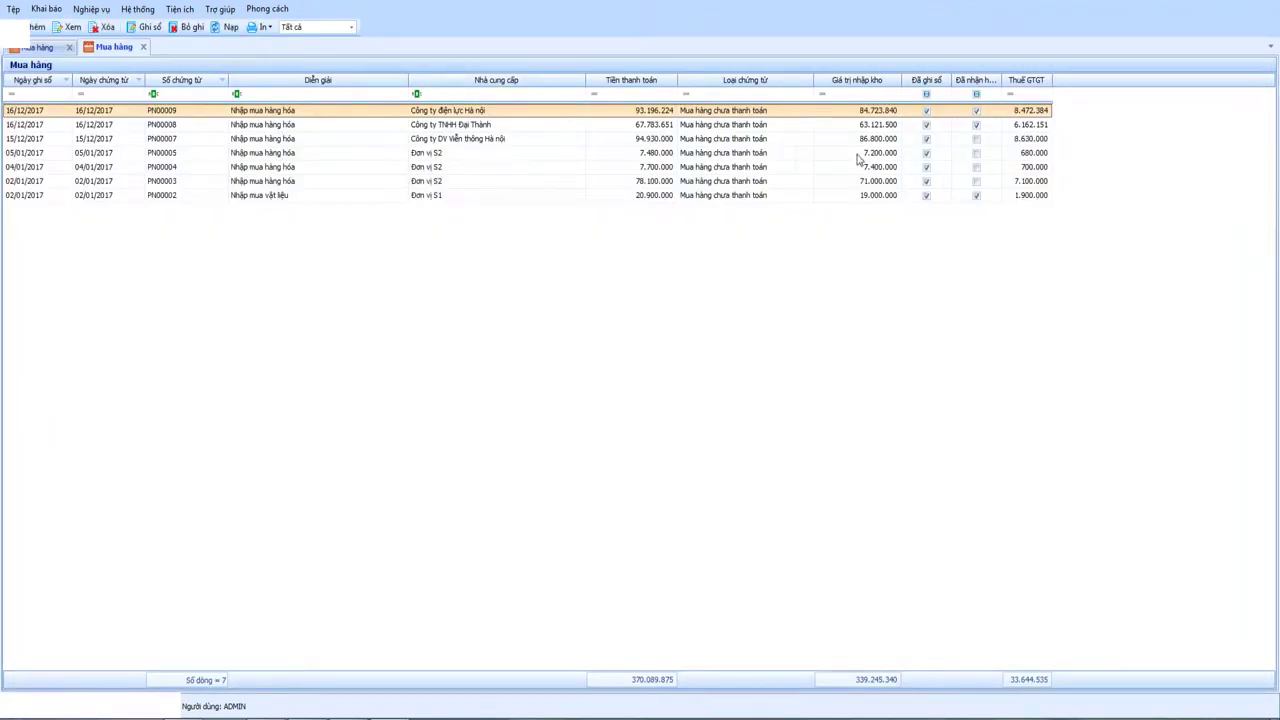
pyautogui.rightClick(783, 234)
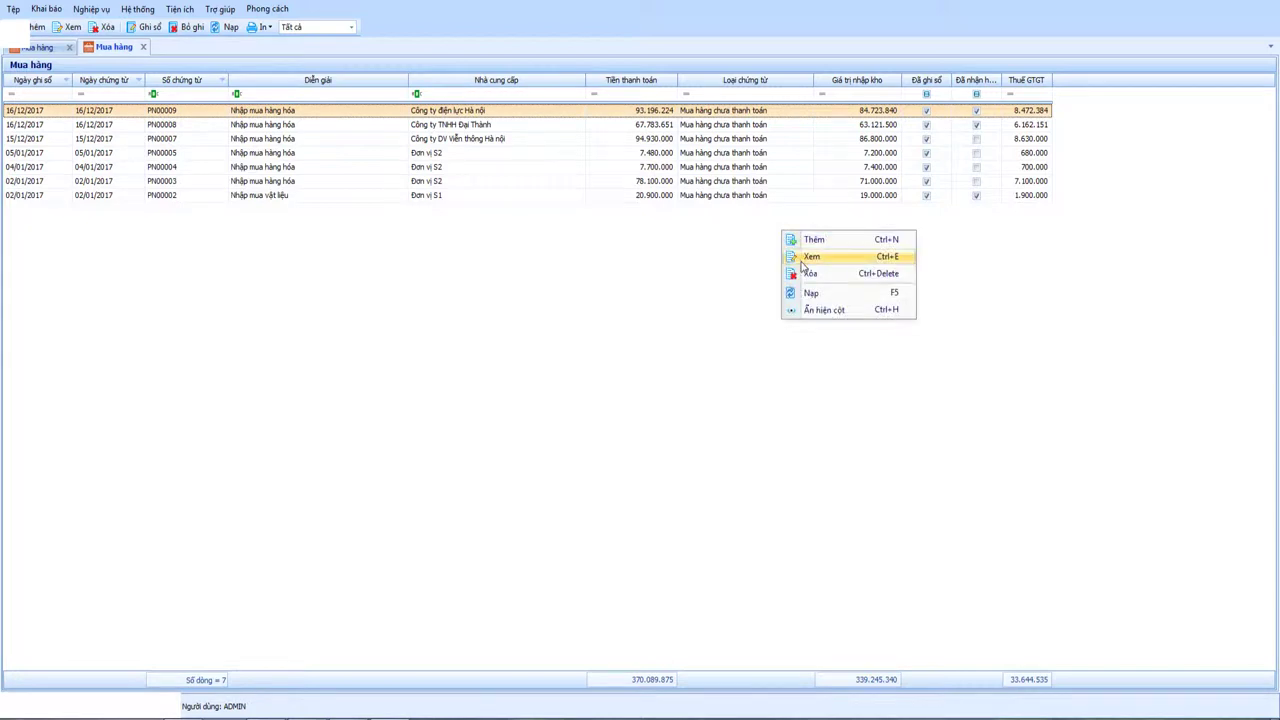
pyautogui.click(820, 310)
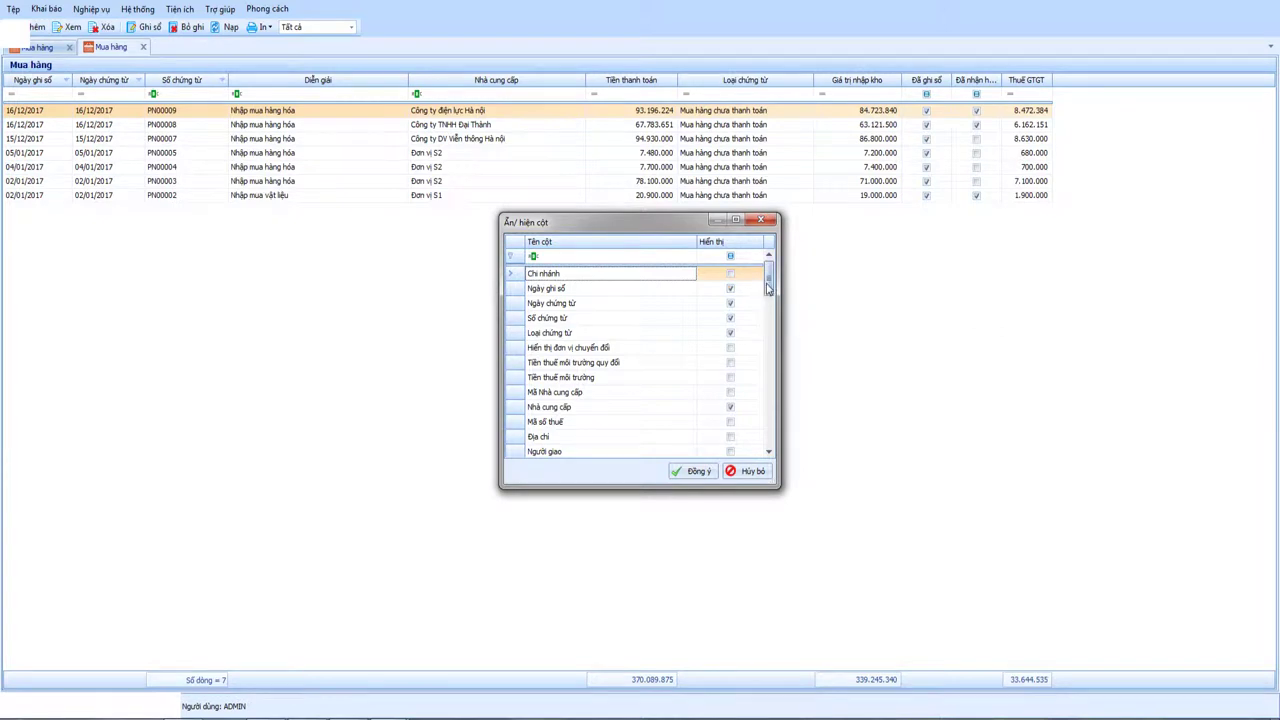
pyautogui.moveTo(768, 283); pyautogui.dragTo(771, 358)
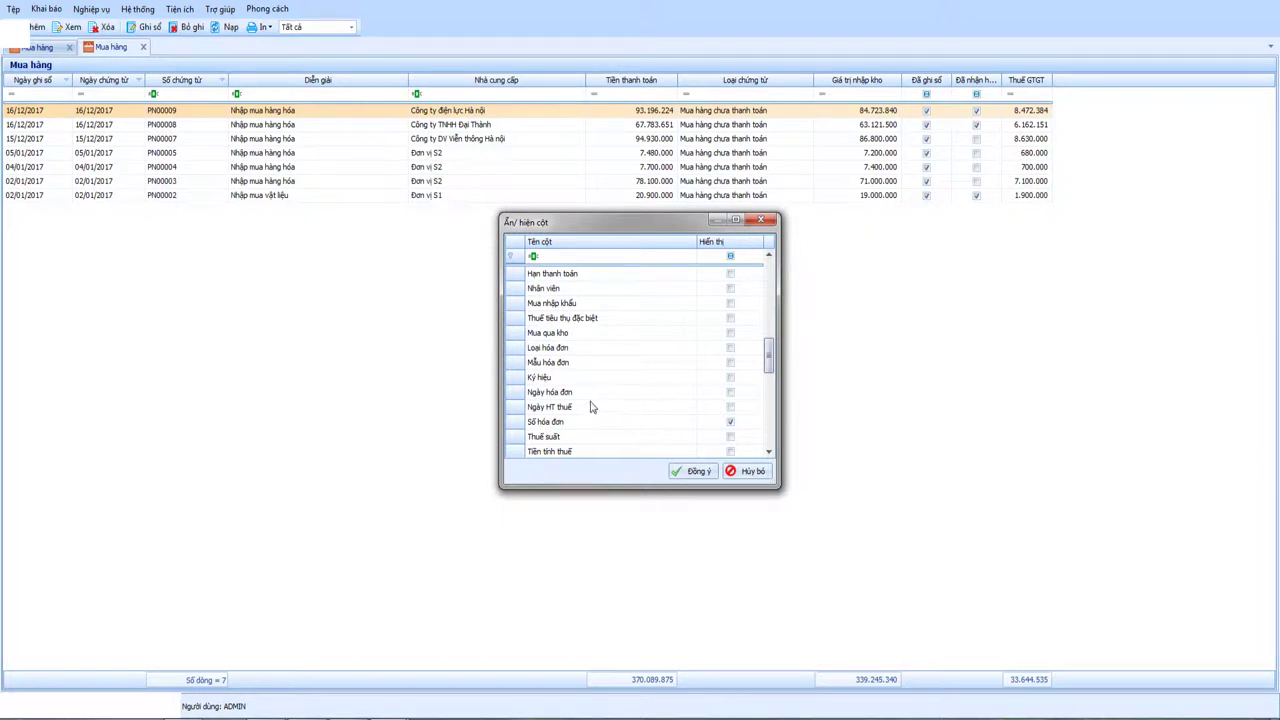
pyautogui.click(557, 422)
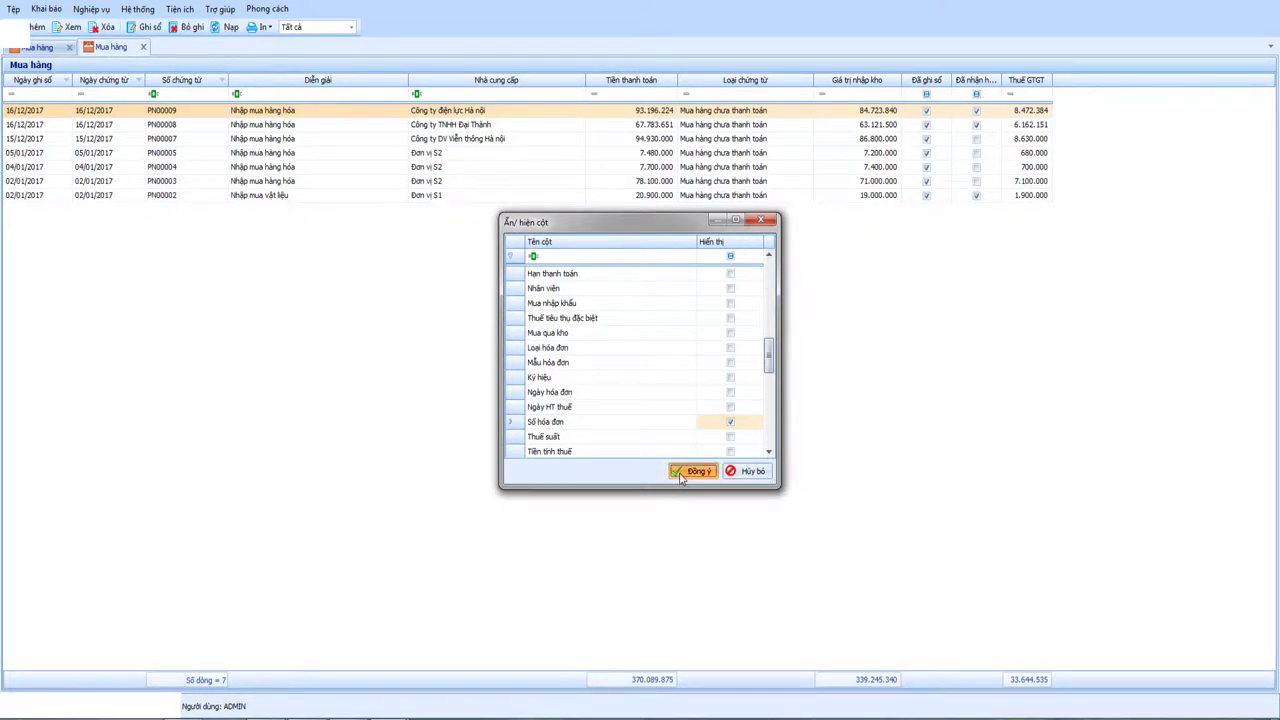
pyautogui.click(680, 472)
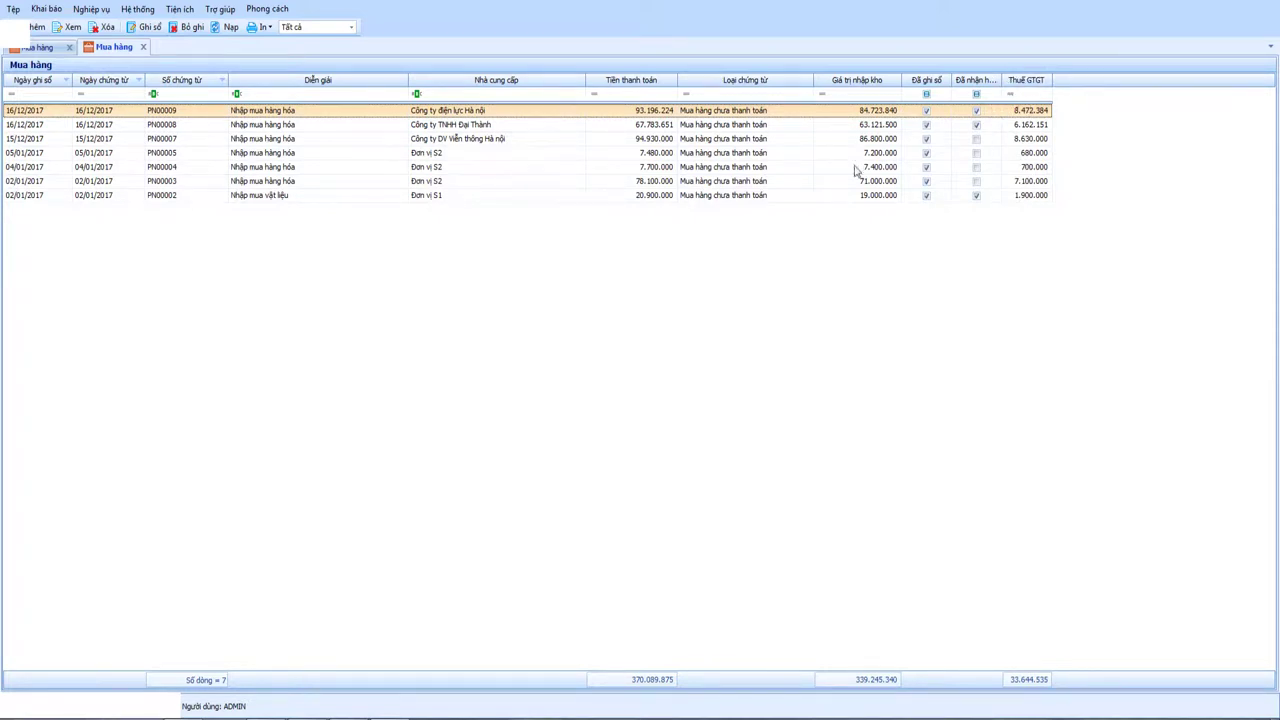
pyautogui.rightClick(585, 263)
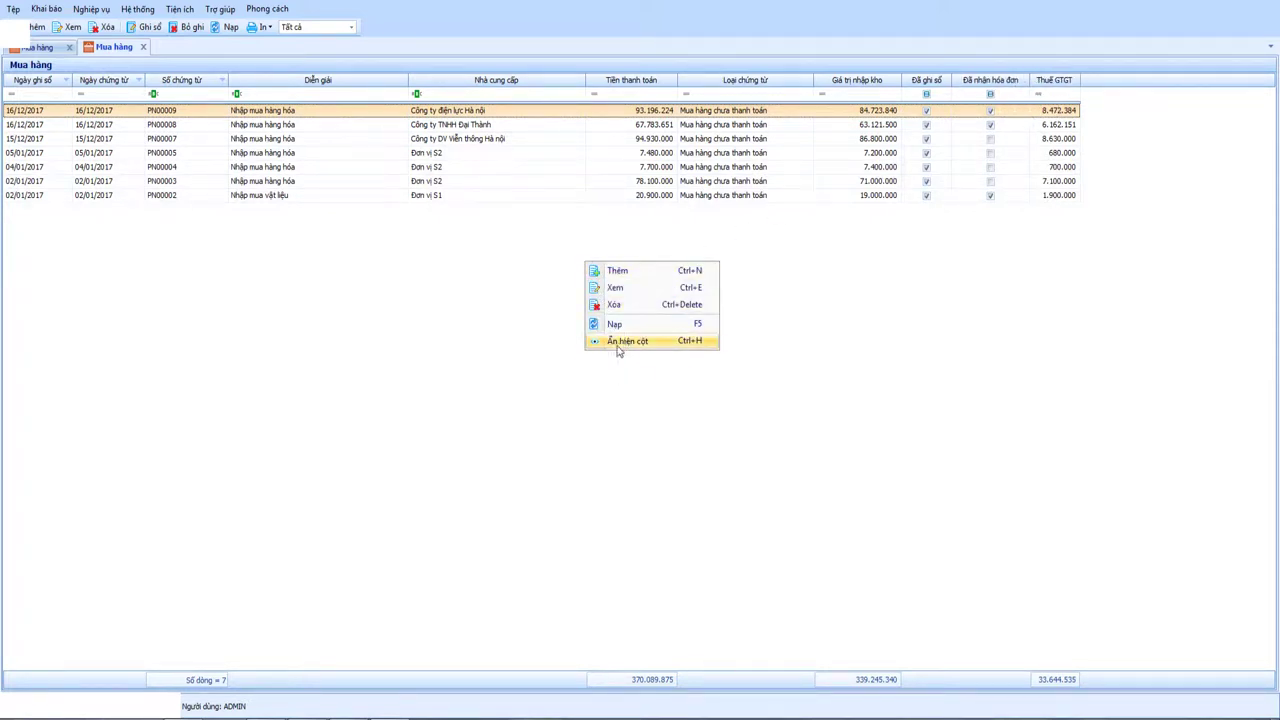
pyautogui.click(397, 337)
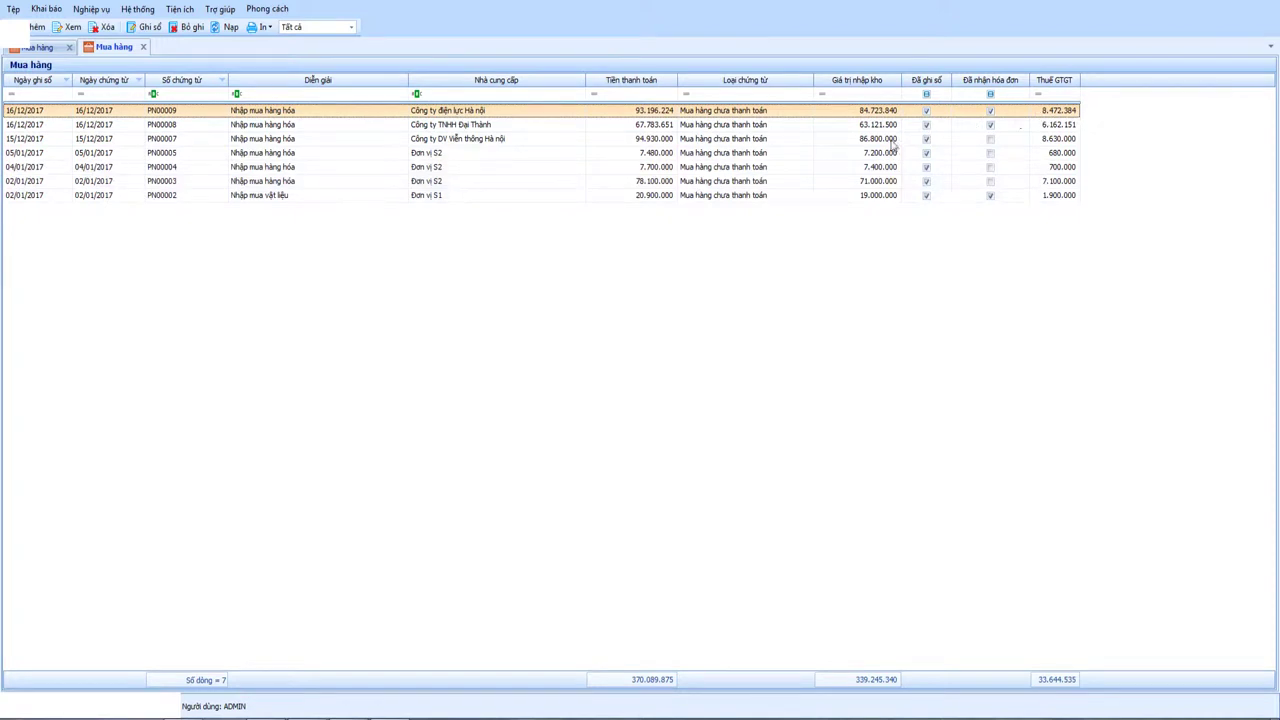
# Step: Open voucher PN00009 and examine the Số hóa đơn and Ngày HT thuế values of both goods lines in its invoice details
pyautogui.click(990, 124)
pyautogui.doubleClick(709, 115)
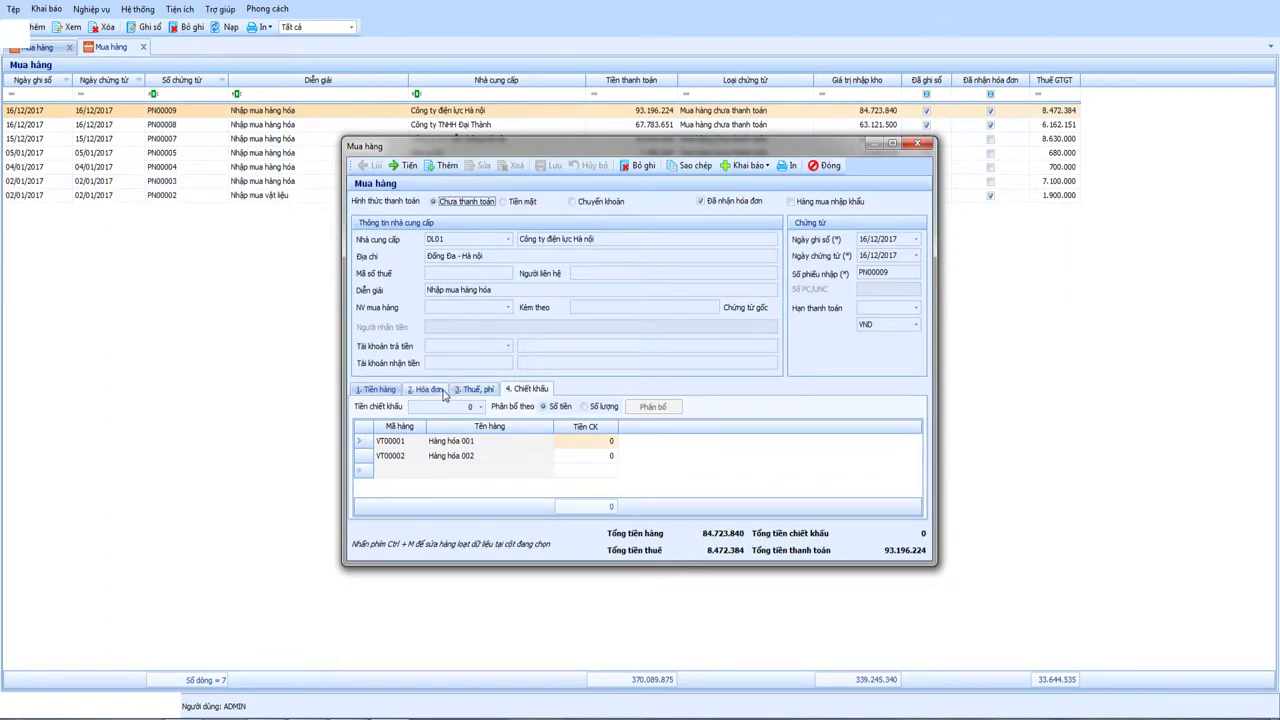
pyautogui.click(436, 391)
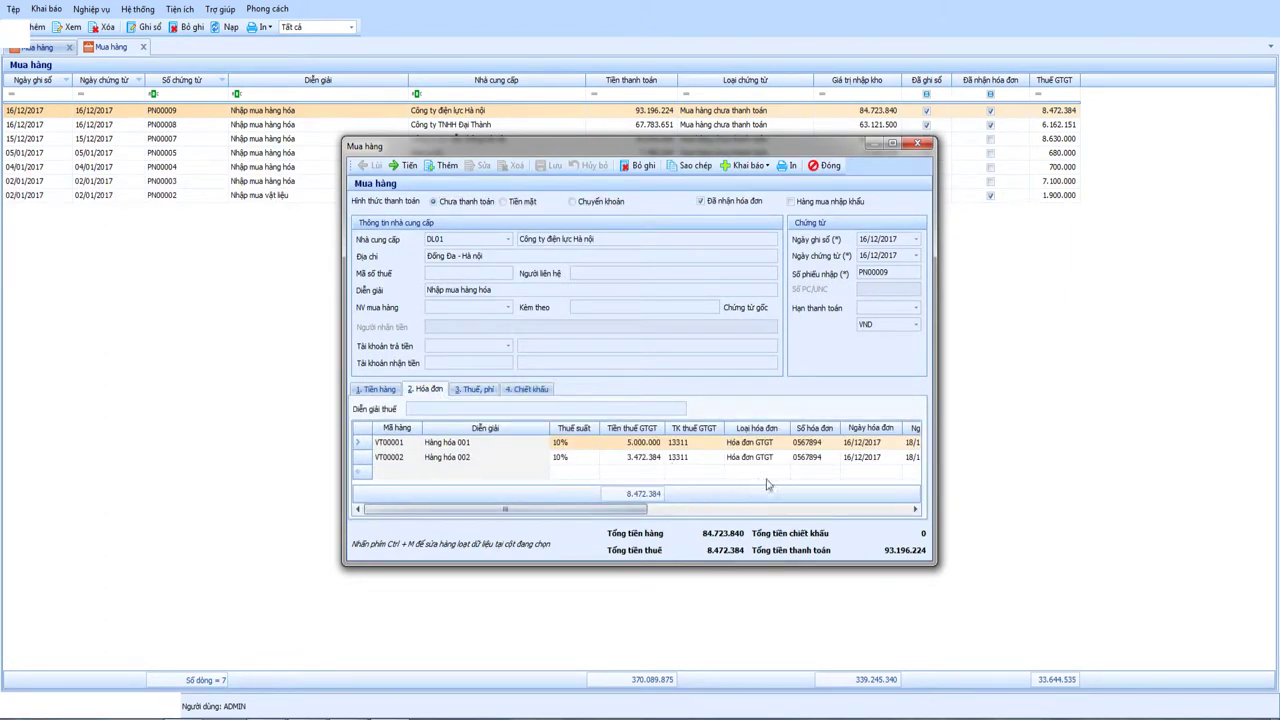
pyautogui.click(813, 445)
pyautogui.click(817, 458)
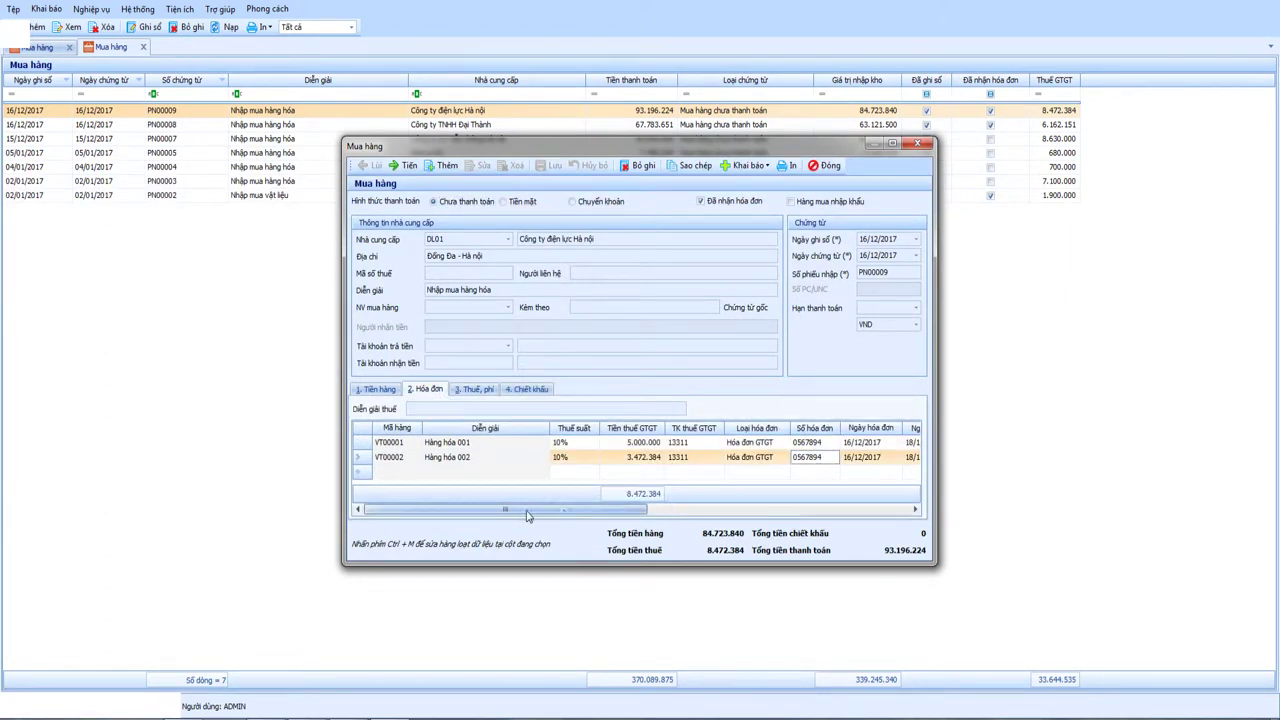
pyautogui.moveTo(510, 516); pyautogui.dragTo(665, 513)
pyautogui.click(650, 444)
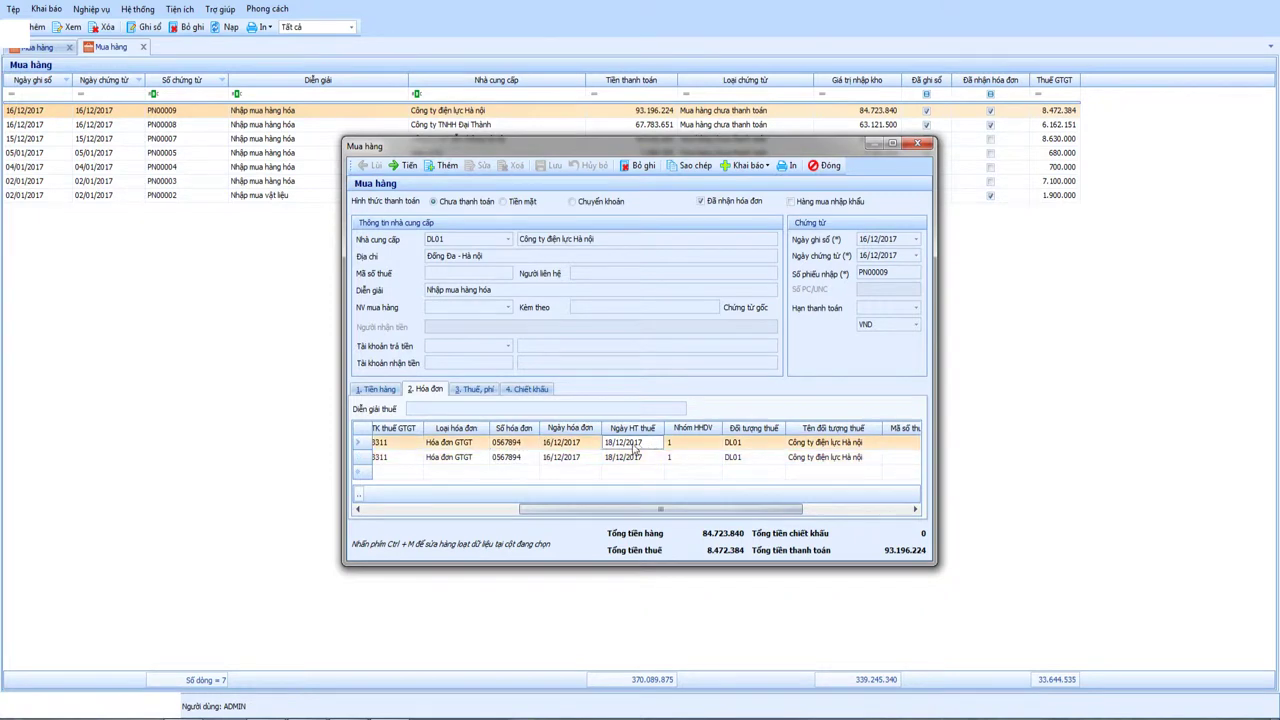
pyautogui.click(615, 460)
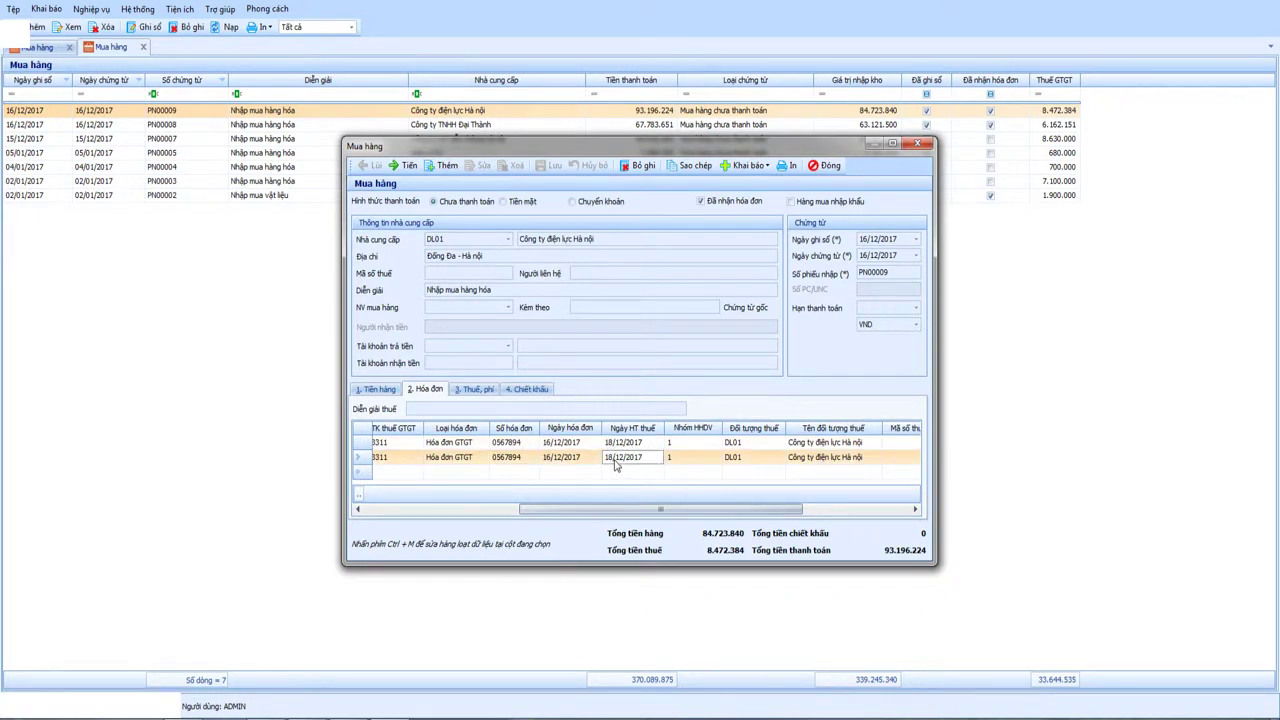
pyautogui.moveTo(652, 512); pyautogui.dragTo(636, 512)
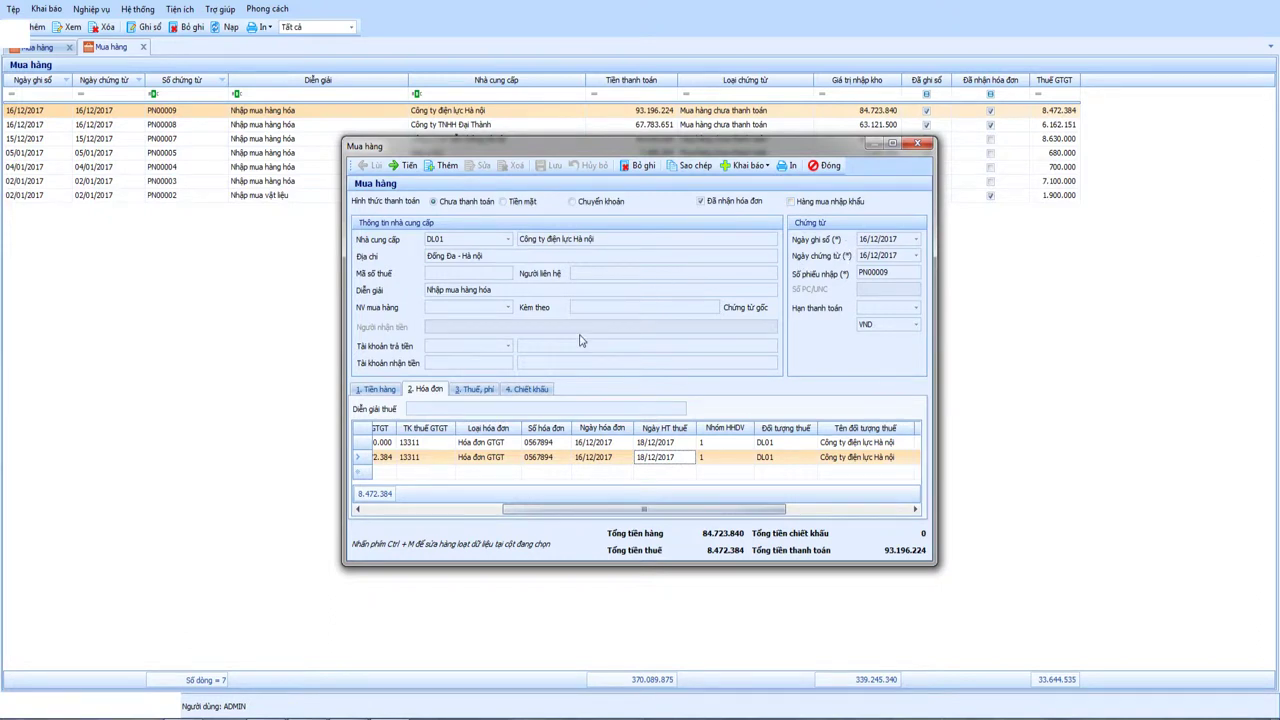
# Step: Review the goods amount lines (Tiền hàng) of voucher PN00009 and close the voucher
pyautogui.click(376, 389)
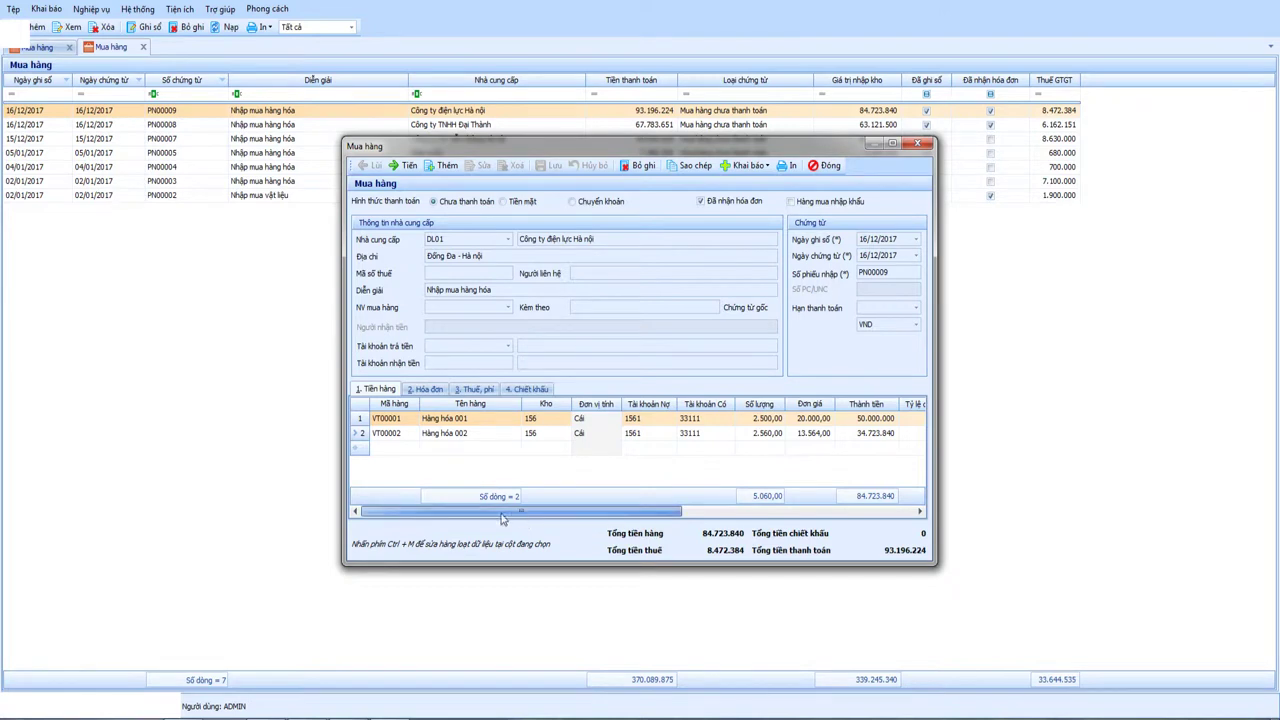
pyautogui.moveTo(526, 516); pyautogui.dragTo(473, 515)
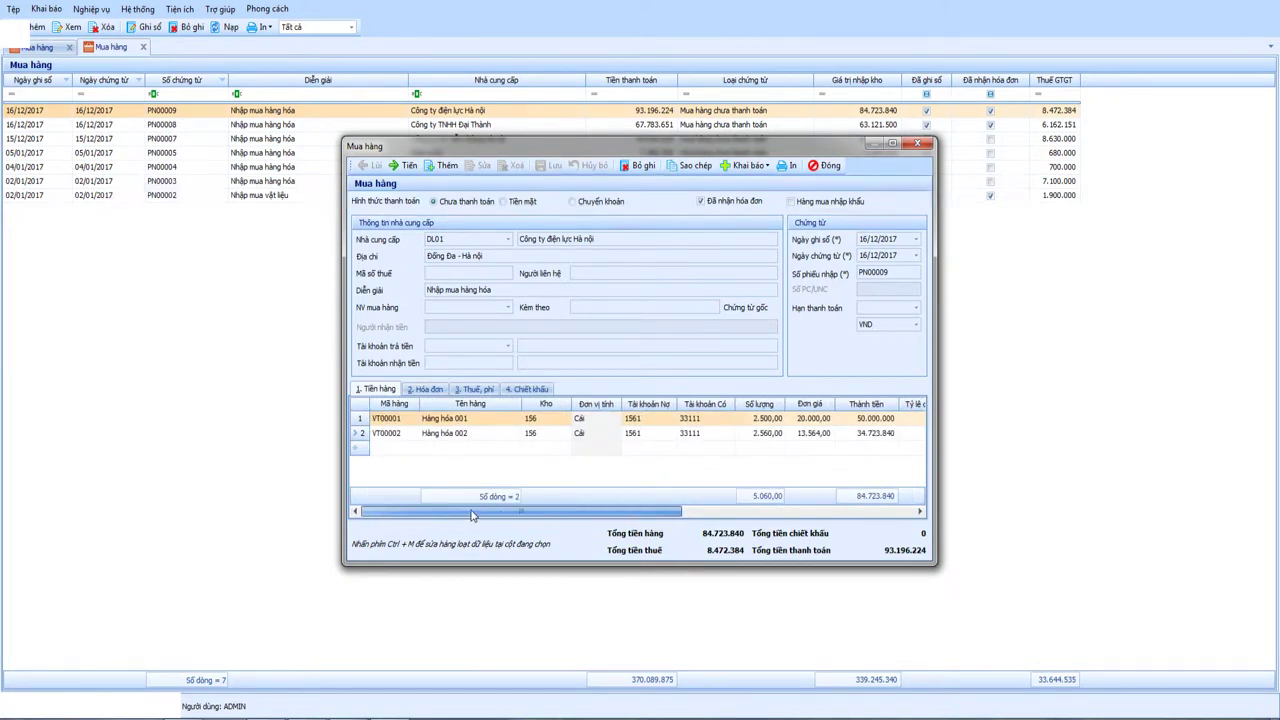
pyautogui.click(826, 165)
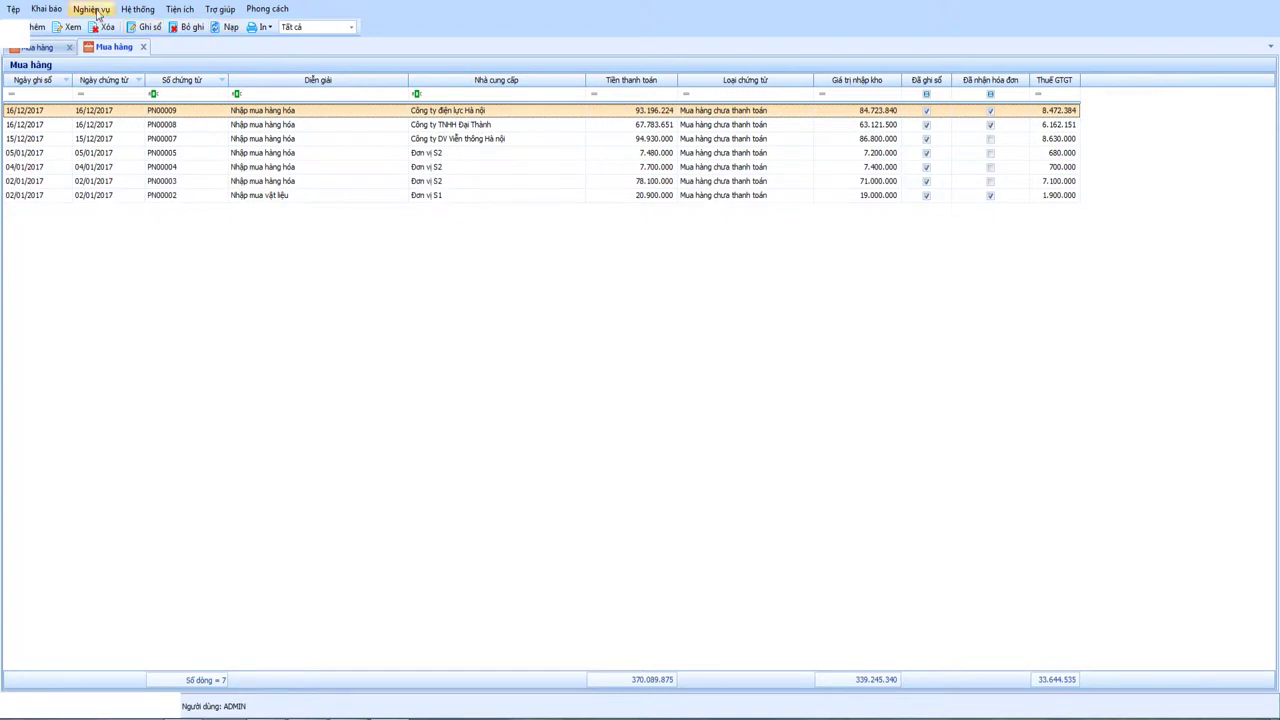
# Step: Reopen voucher PN00009, examine its invoice detail columns through to Tiền vốn, and close it
pyautogui.doubleClick(467, 114)
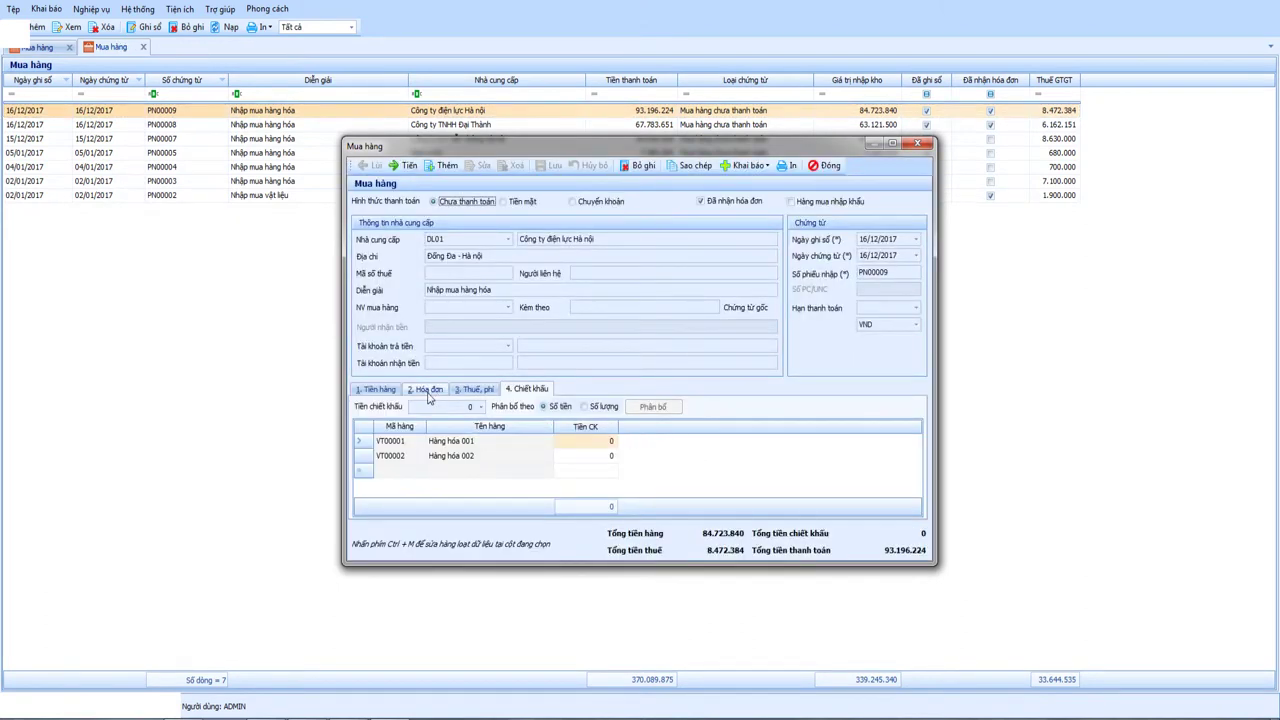
pyautogui.click(427, 391)
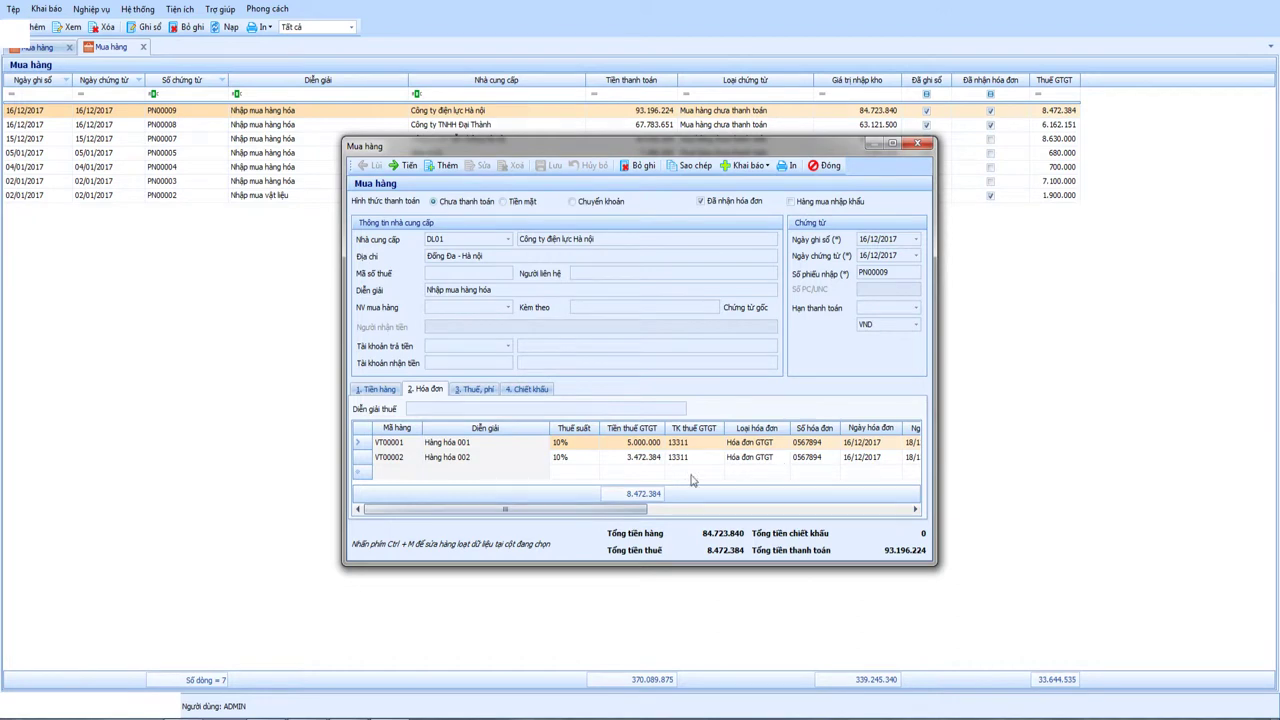
pyautogui.moveTo(566, 511); pyautogui.dragTo(710, 513)
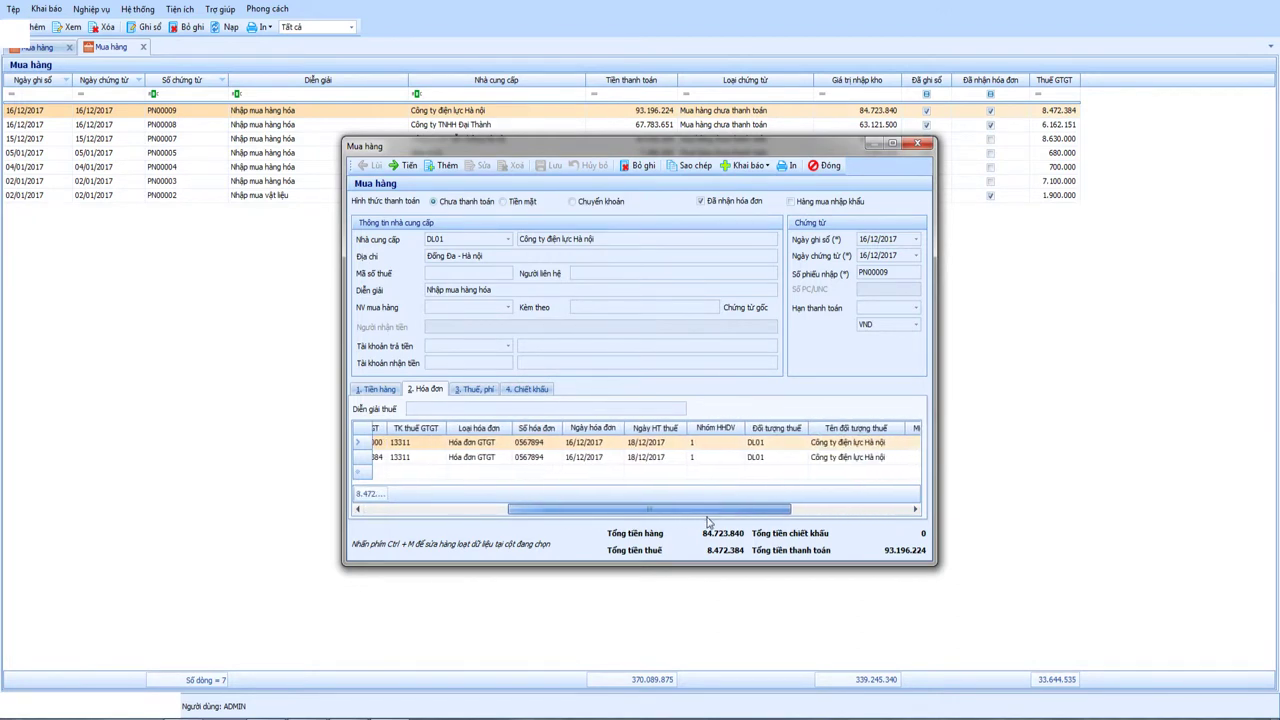
pyautogui.click(657, 458)
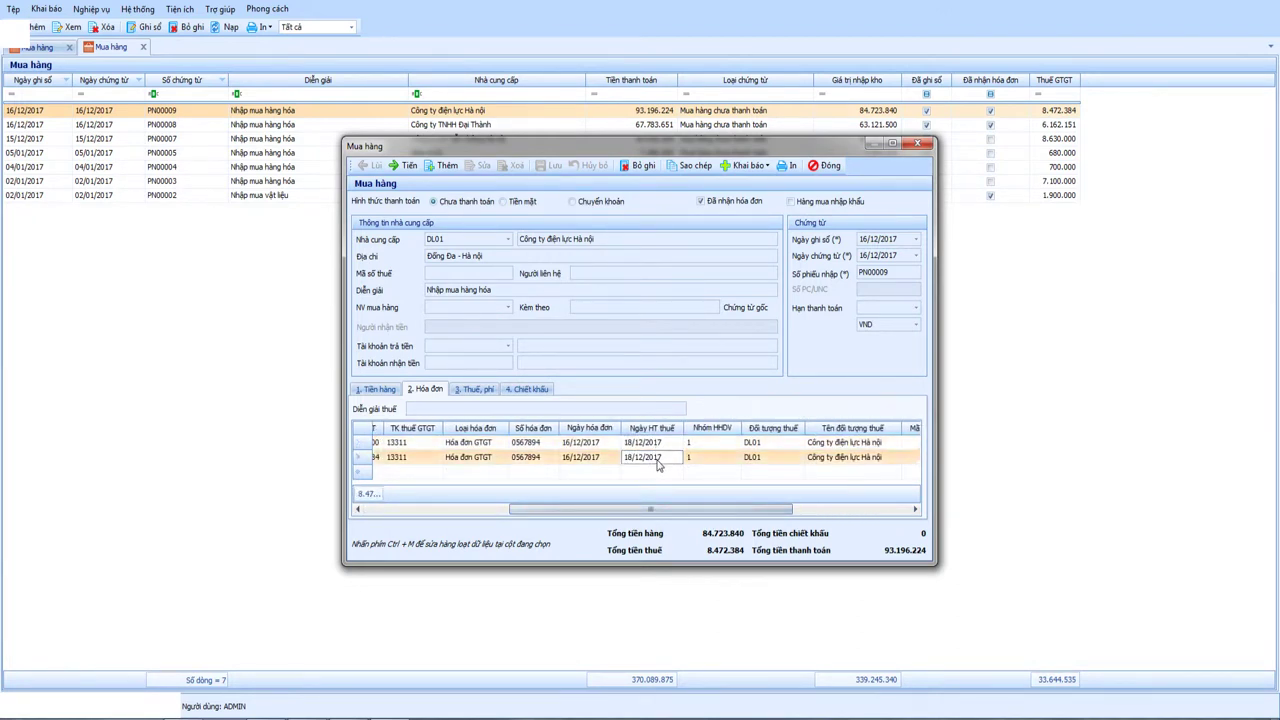
pyautogui.moveTo(660, 512); pyautogui.dragTo(785, 530)
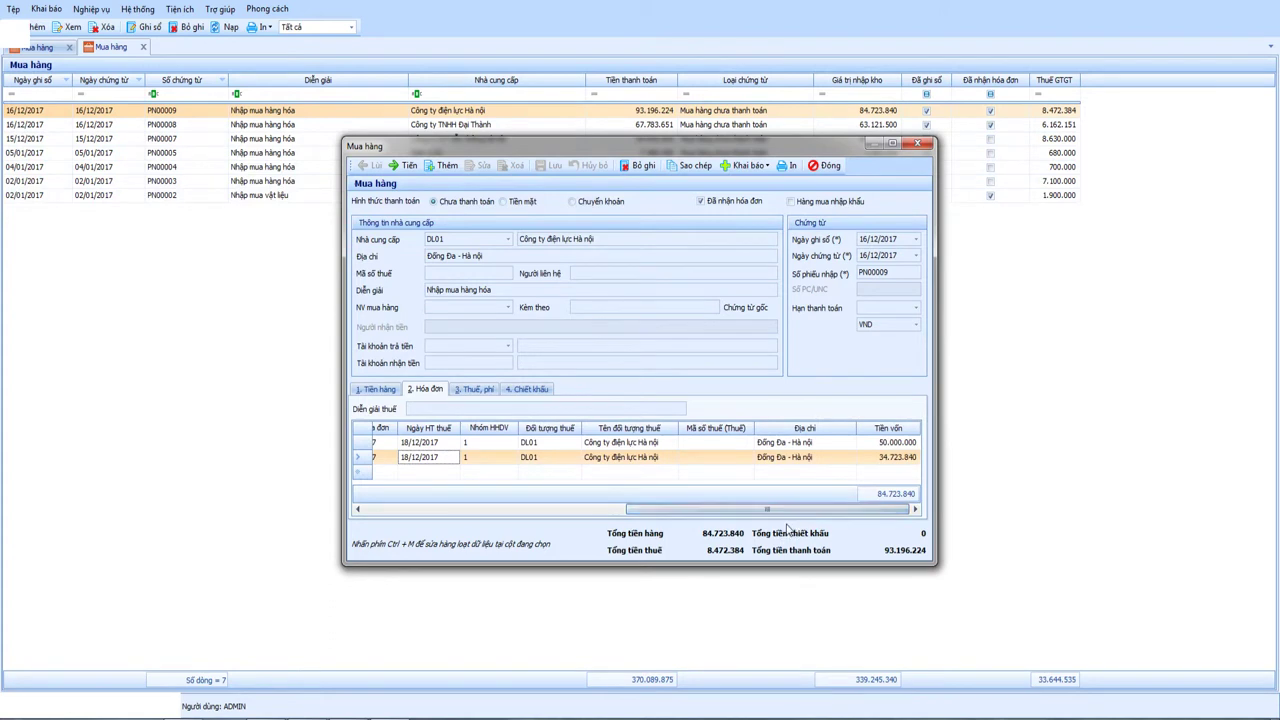
pyautogui.click(834, 166)
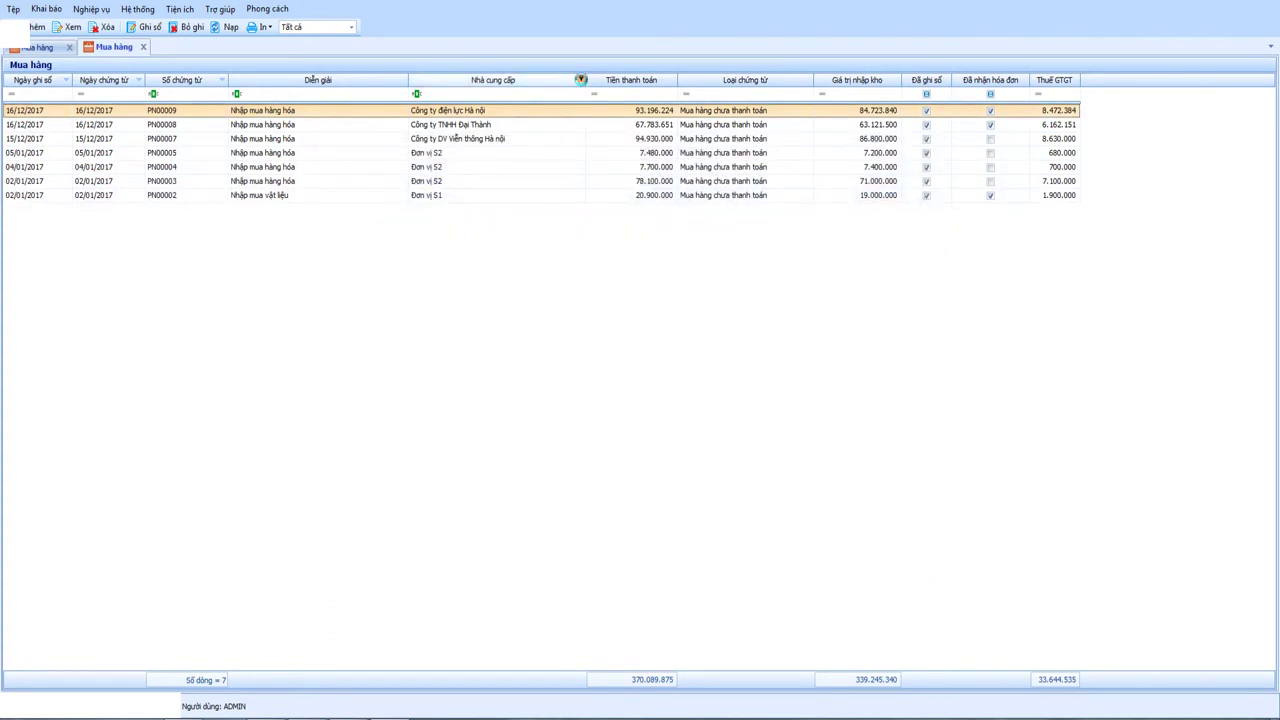
# Step: Try filtering the purchase list by supplier Công ty điện lực Hà nội and remove the filter
pyautogui.click(581, 79)
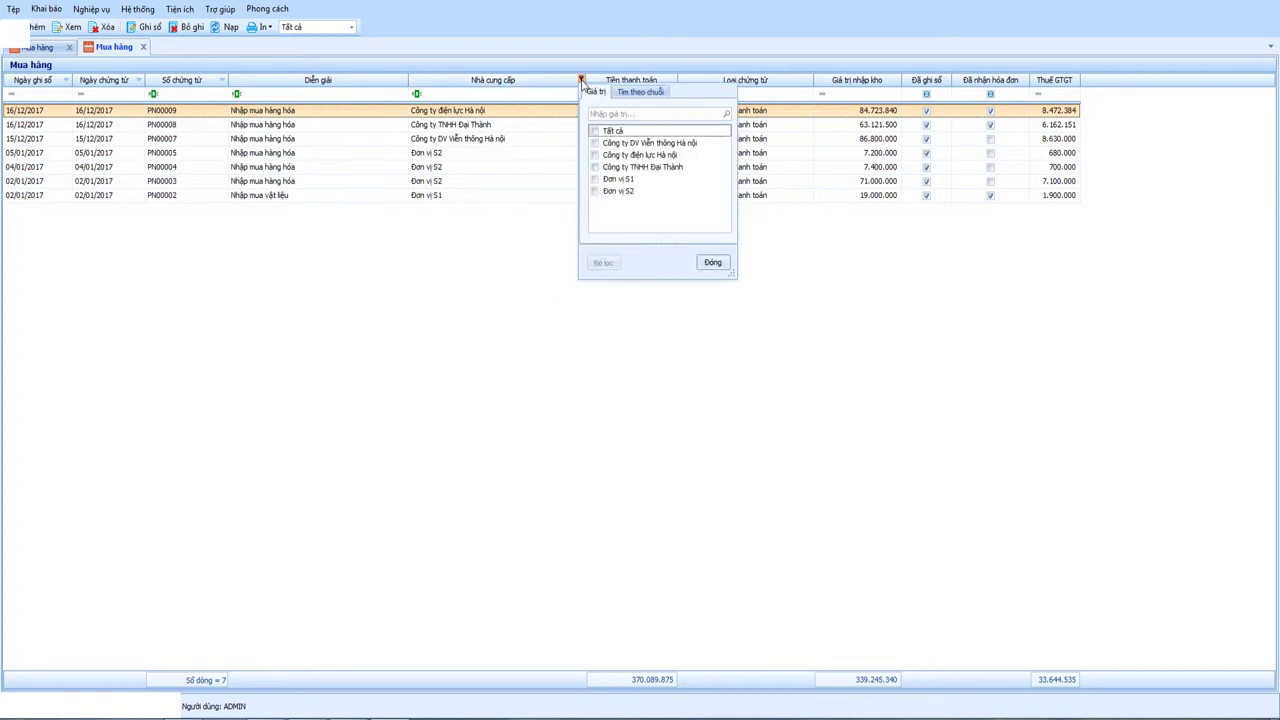
pyautogui.click(595, 155)
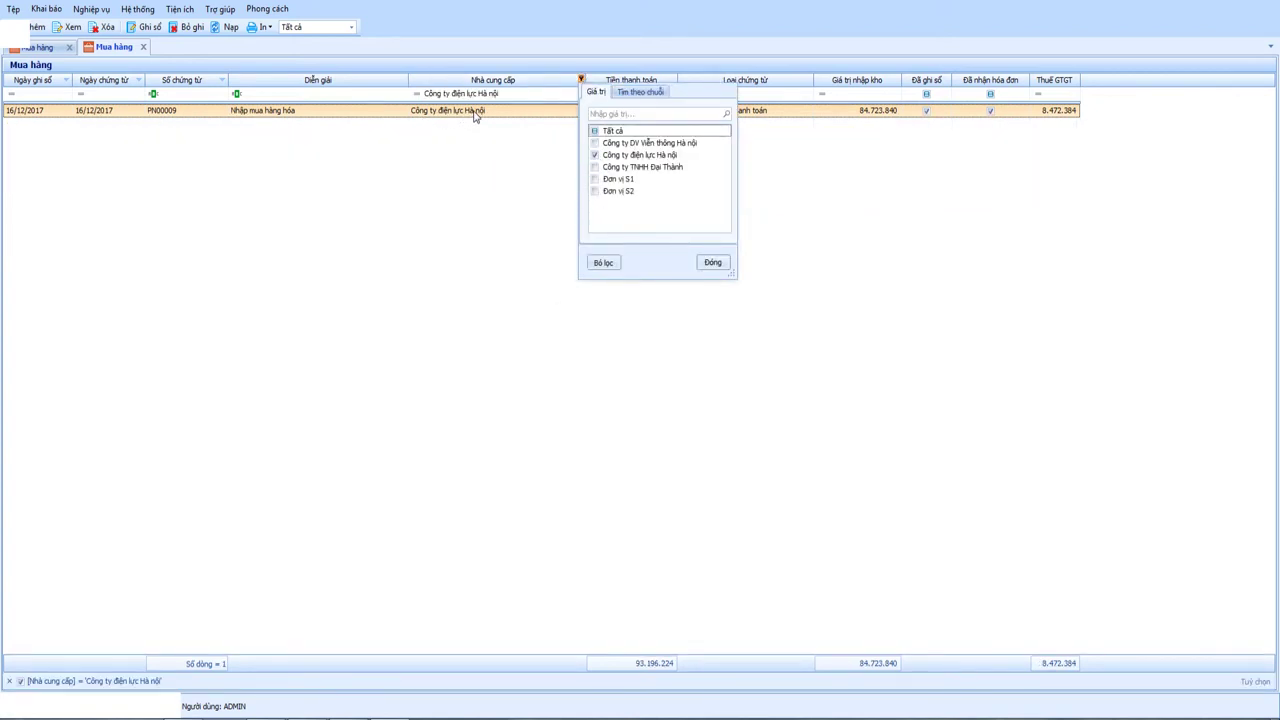
pyautogui.click(595, 155)
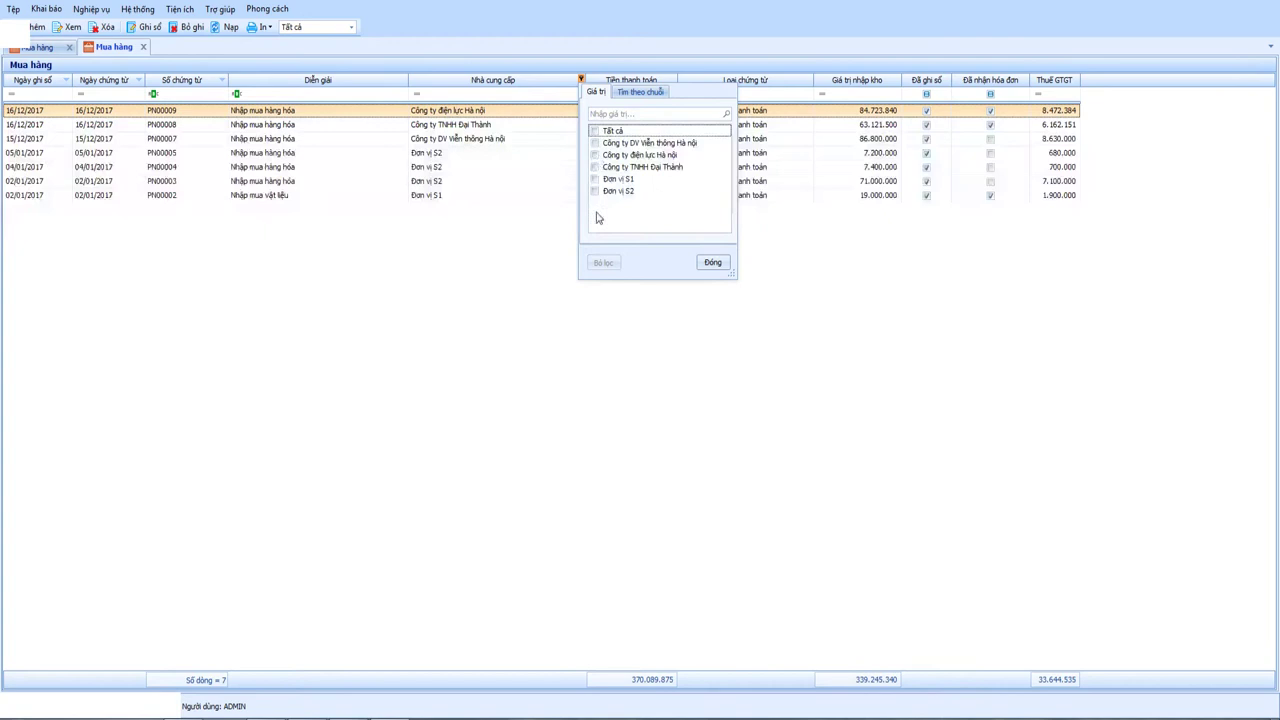
pyautogui.click(712, 266)
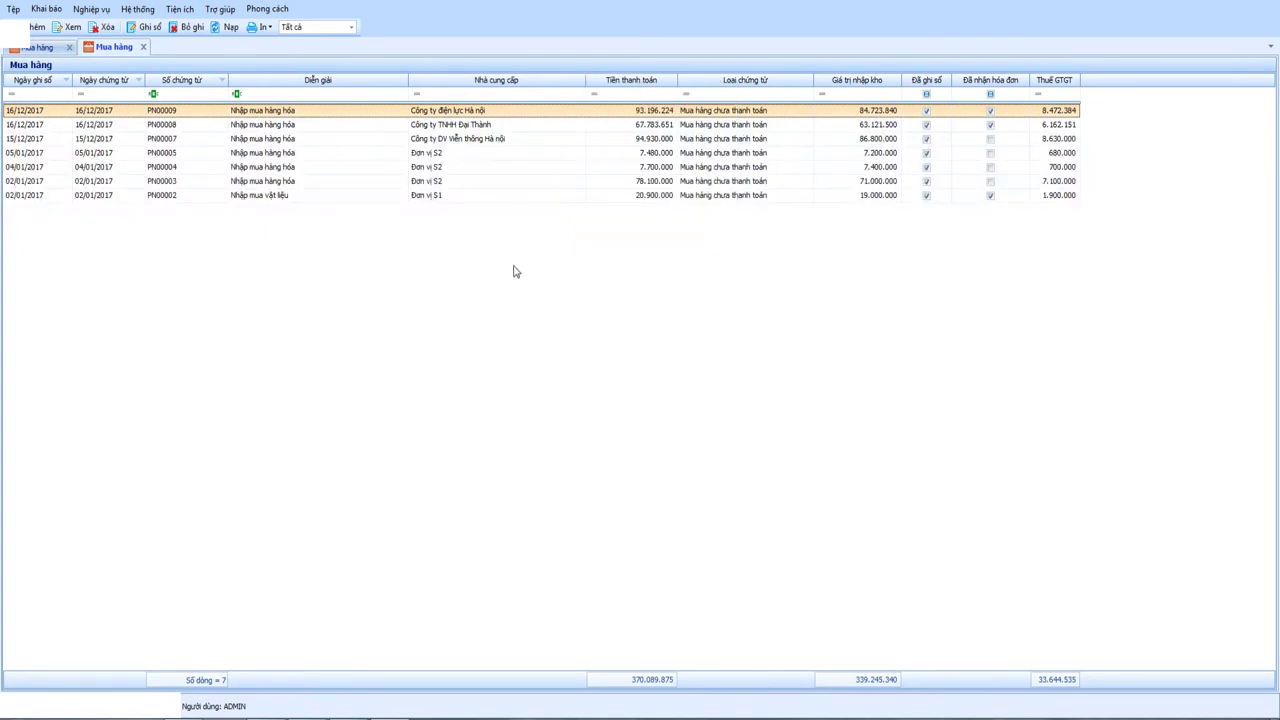
pyautogui.rightClick(514, 267)
pyautogui.click(366, 305)
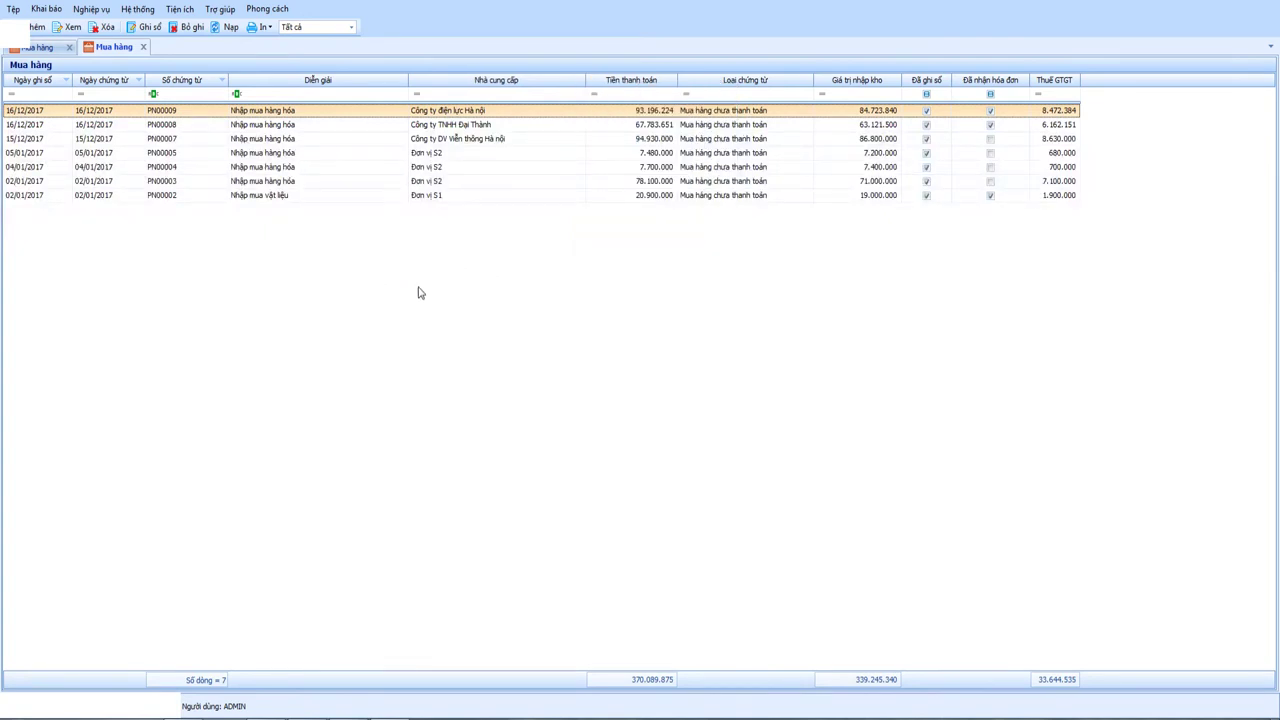